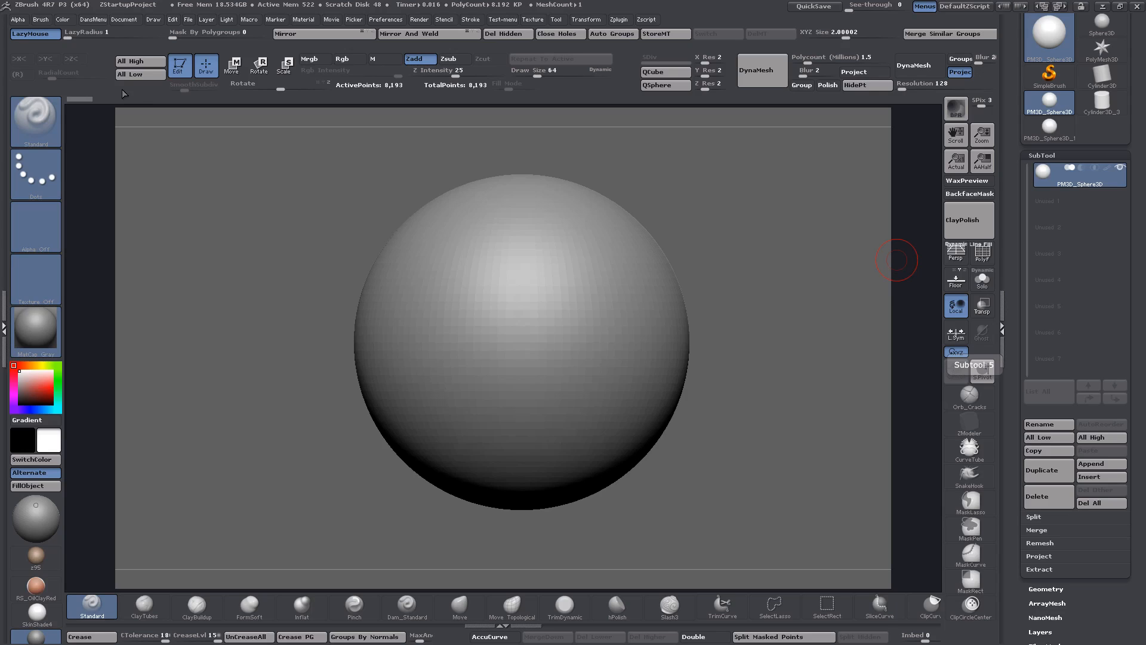
left_click(93, 22)
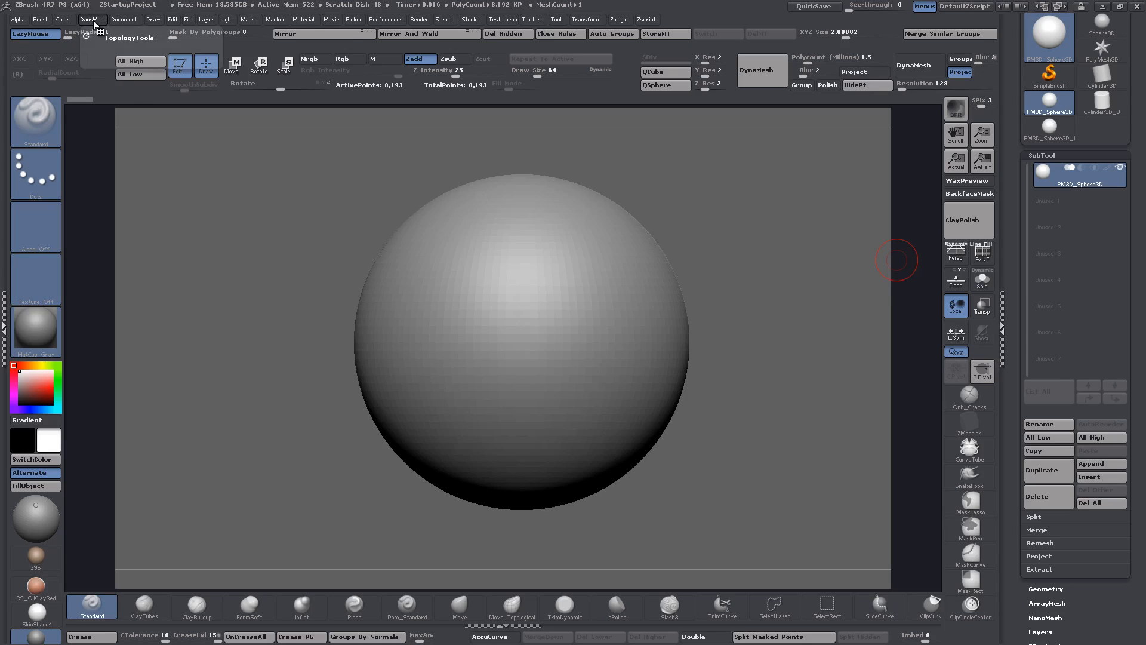
left_click(123, 38)
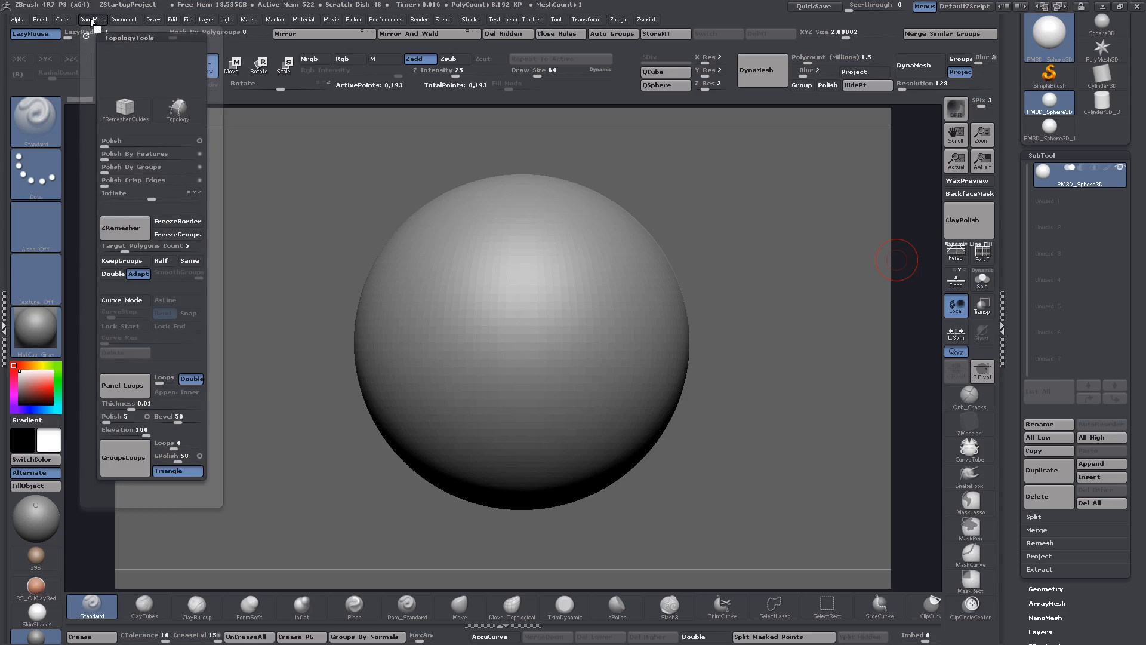
key("ctrl+shift")
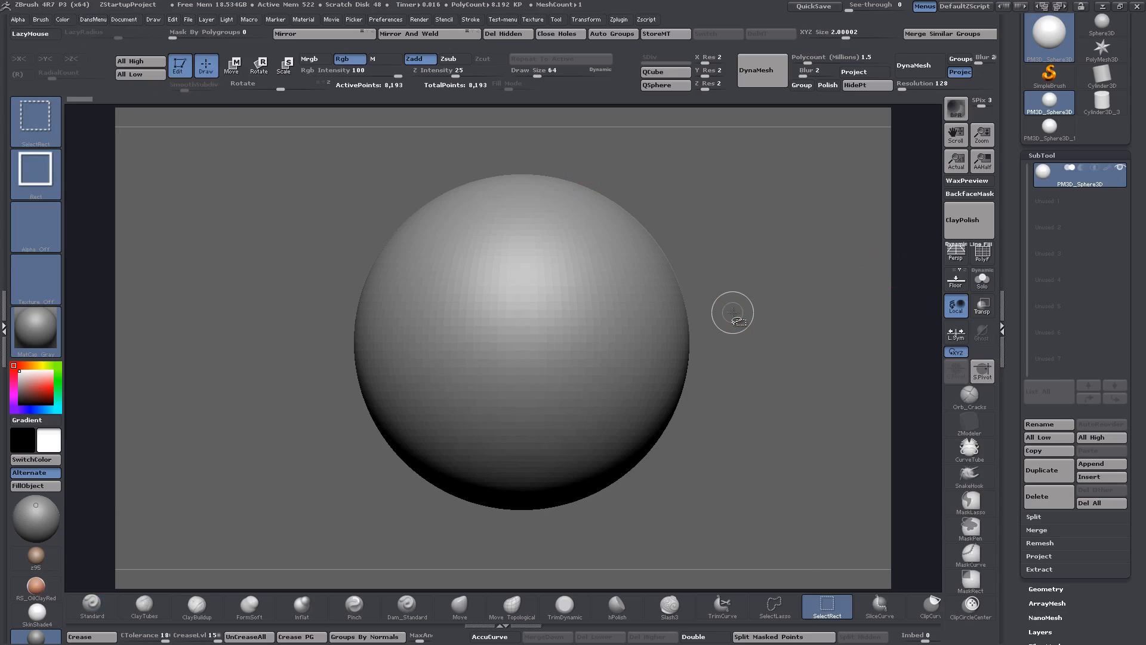
key("ctrl+shift+t")
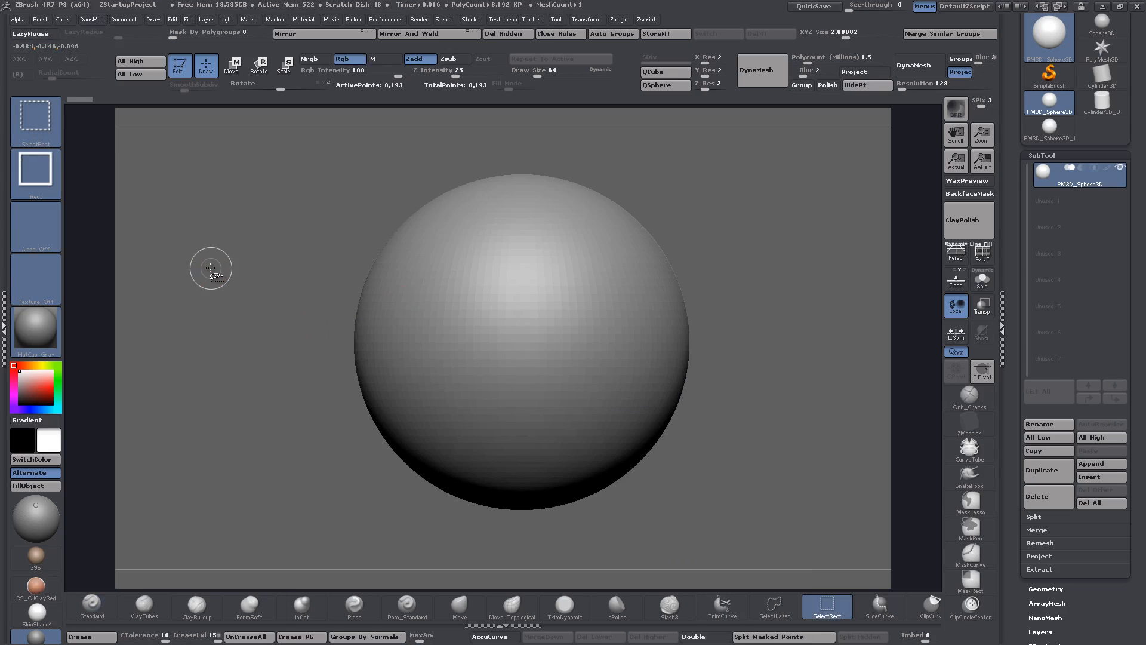
key("t")
key("t")
key("t")
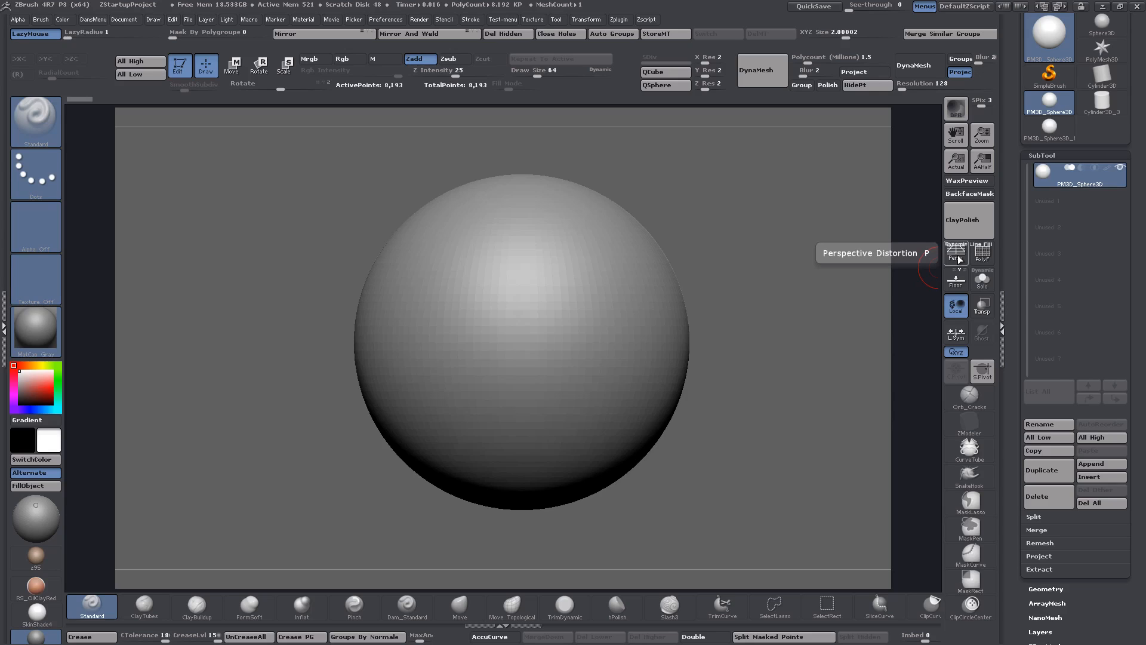
Step: Start a custom hotkey assignment for the Perspective Distortion toggle and cancel it
key("ctrl")
key("ctrl")
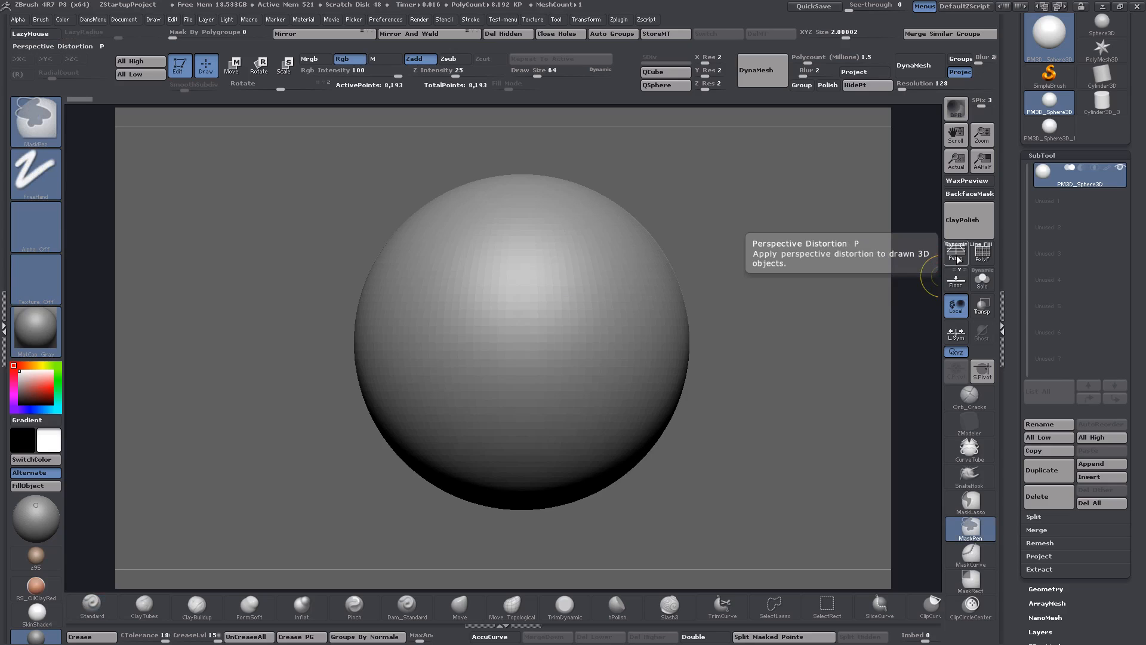
left_click(958, 259, "ctrl+alt")
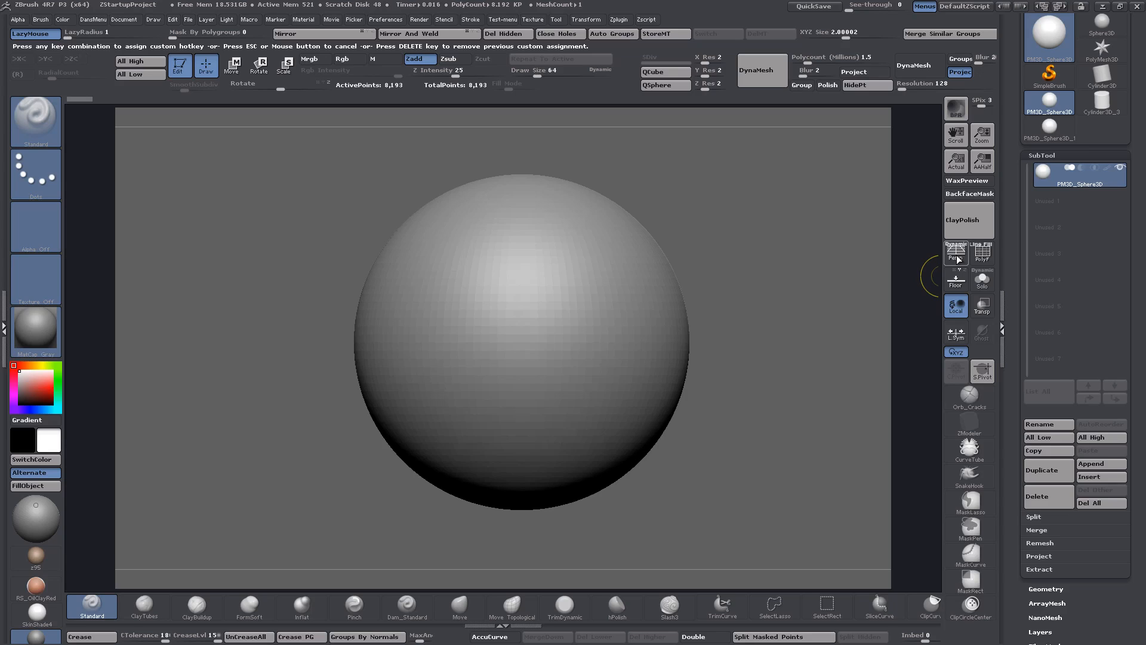
key("Escape")
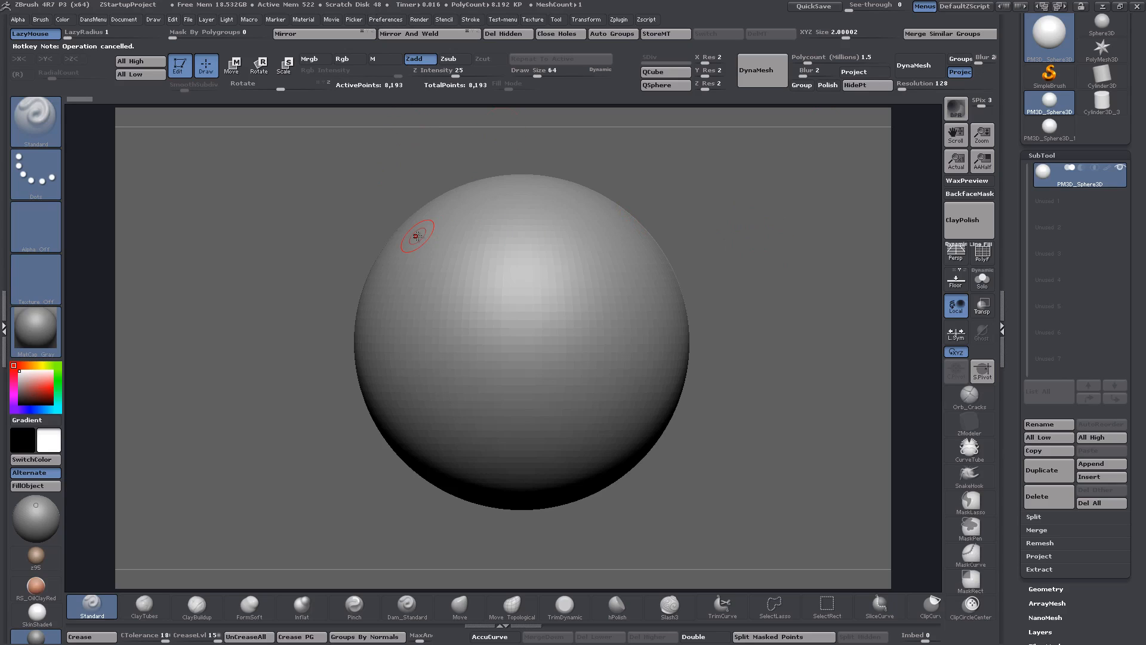
Step: Dock the Preferences palette in the tray and turn on Enable Customize in its Config section
left_click(386, 20)
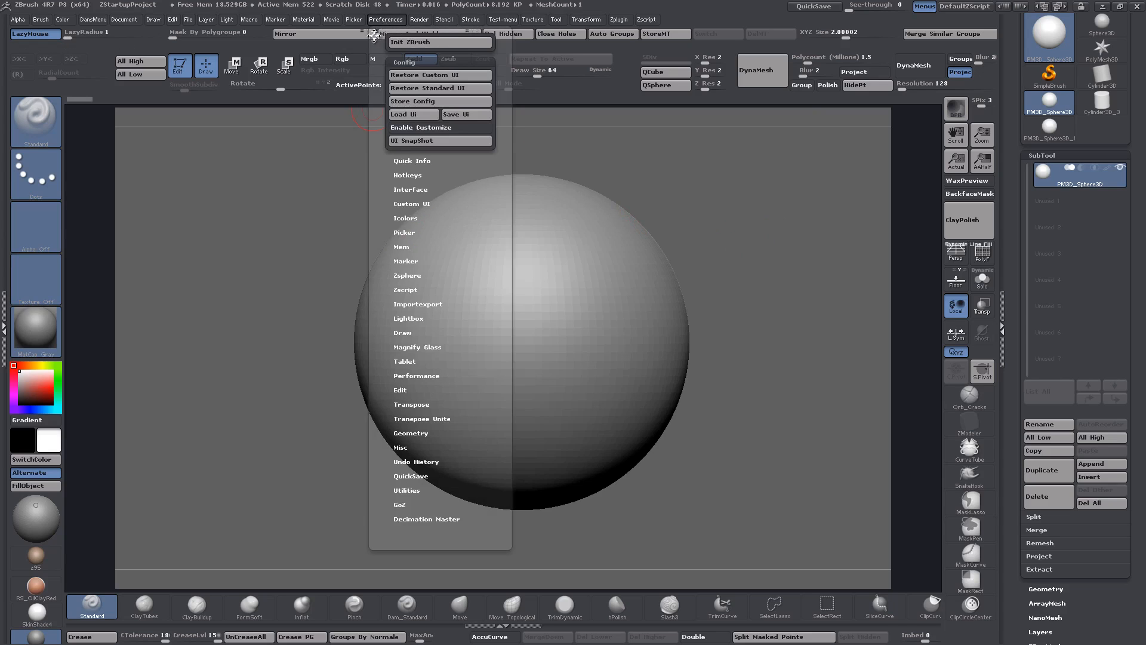
left_click(373, 37)
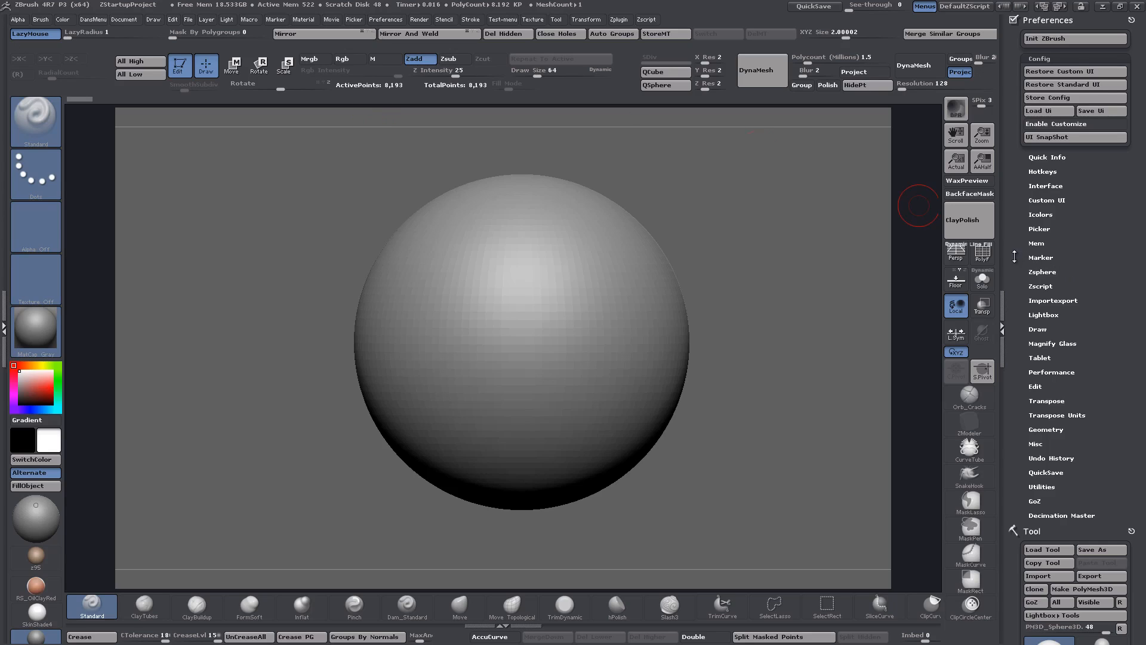
left_click_drag(1020, 249, 1022, 252)
left_click(1045, 58)
left_click(1045, 58)
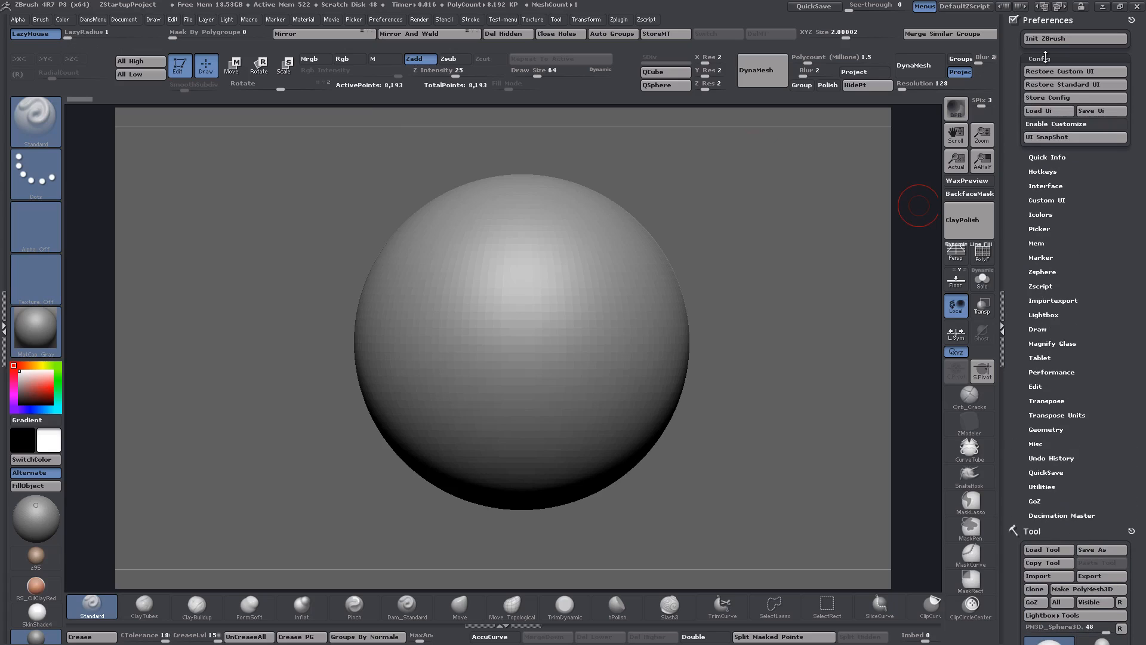
left_click(1058, 127)
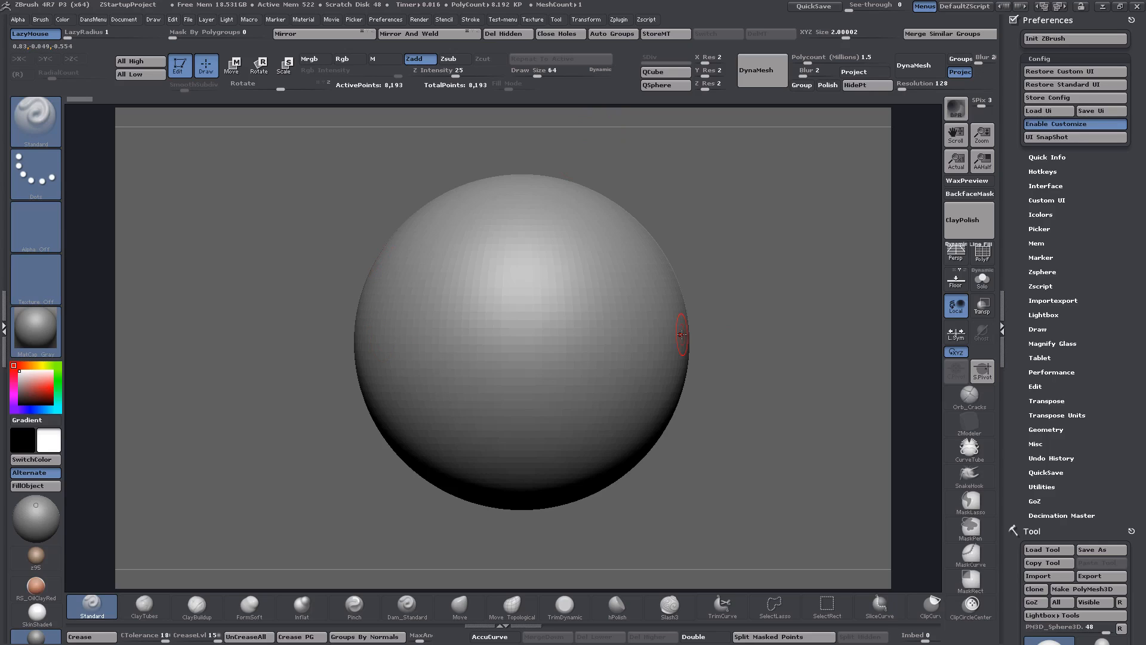
Step: Open the tray that holds the docked Brush palette
key("b")
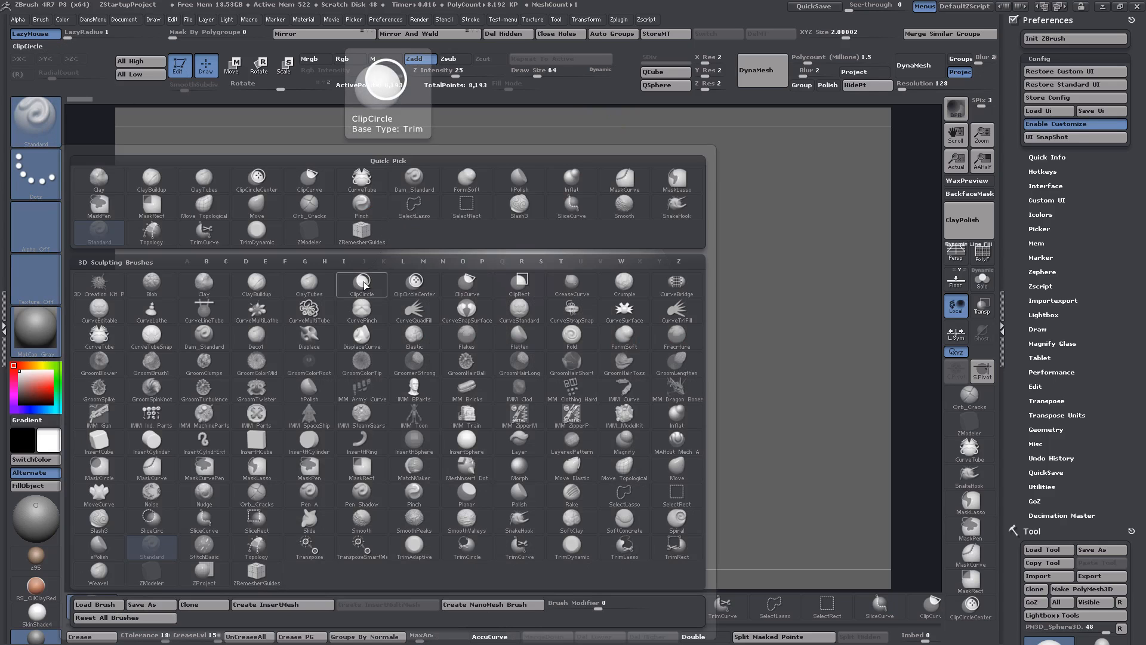
key("ctrl")
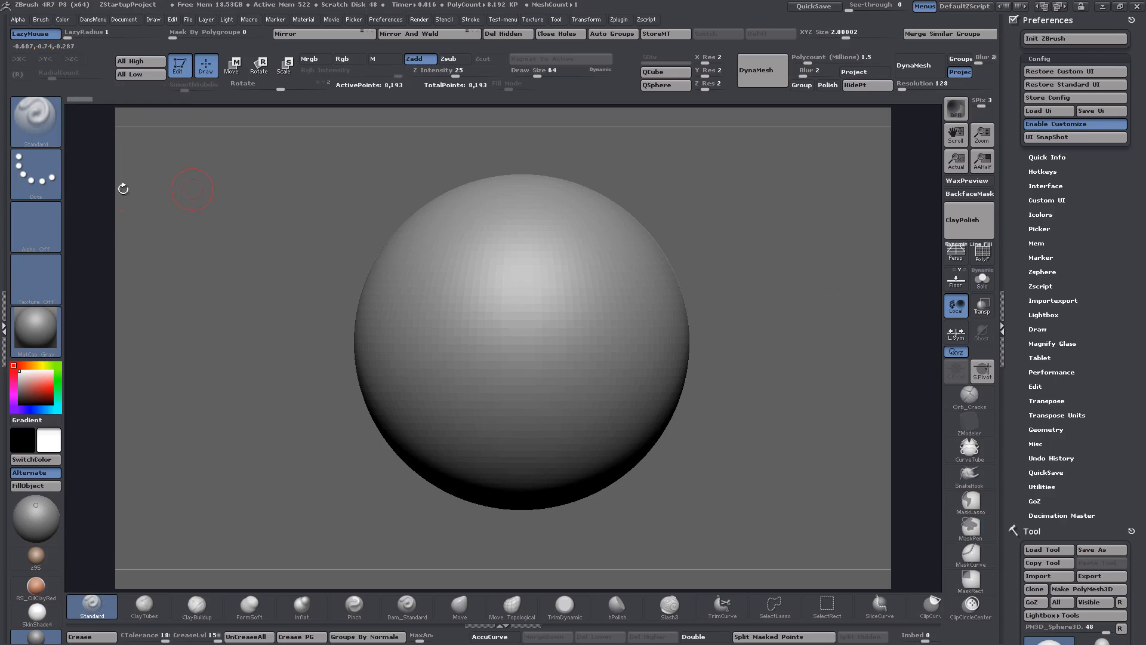
left_click(35, 122)
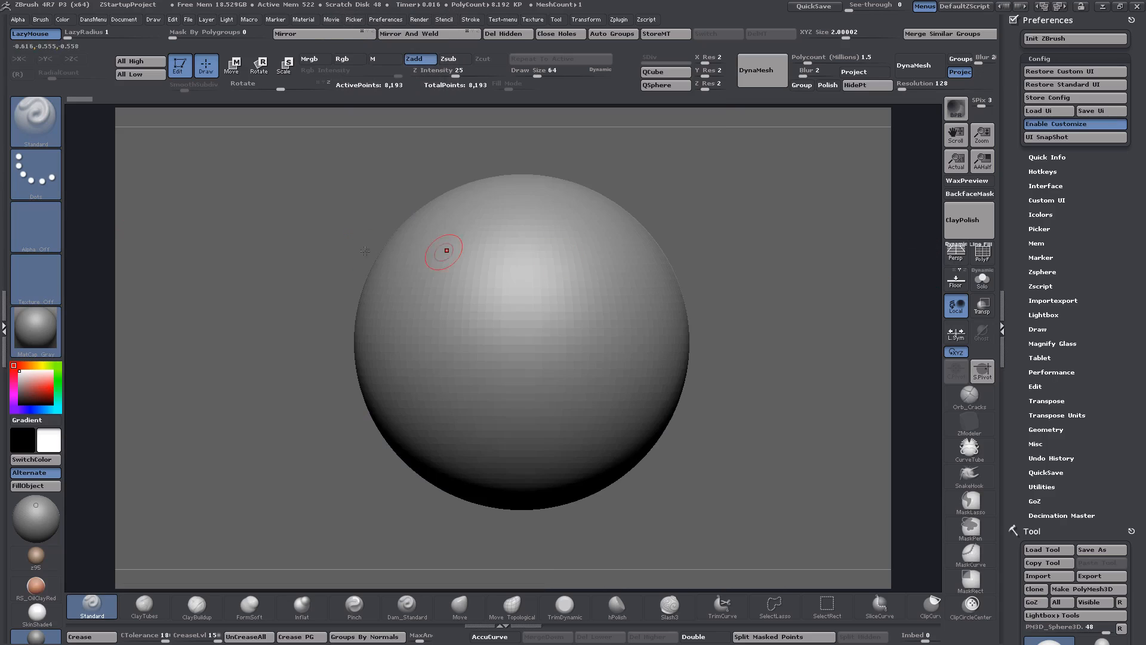
left_click(3, 326)
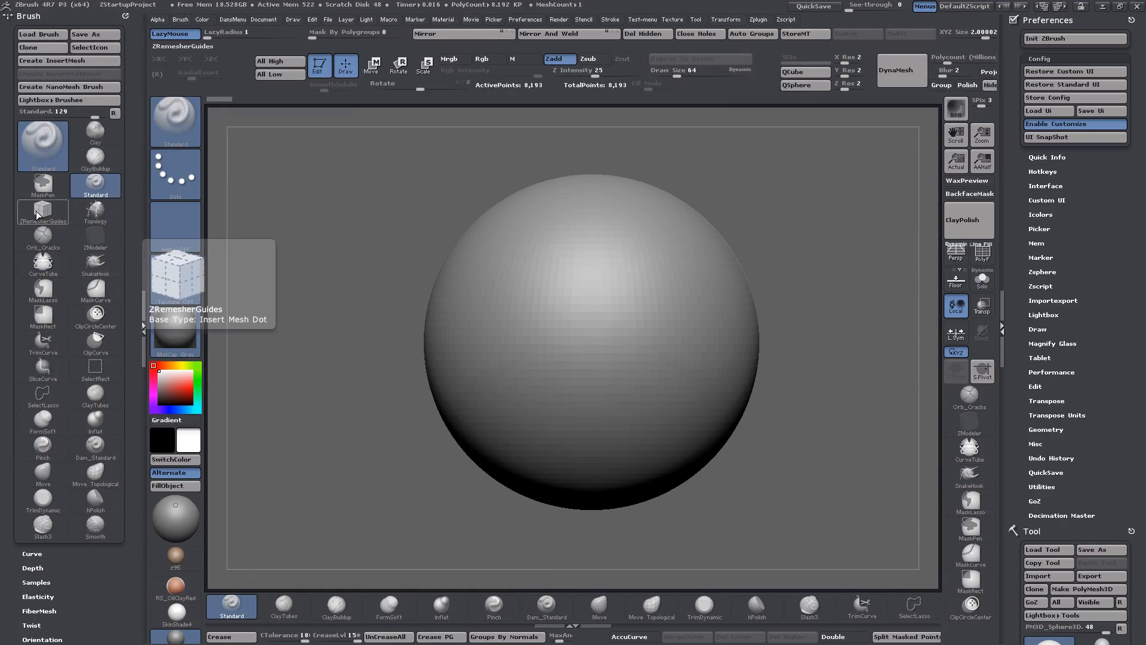
Step: Place the ZRemesherGuides brush on the upper shelf as a custom interface item and remove it again
mouse_move(42, 212)
left_mouse_down("ctrl+alt")
mouse_move(357, 167)
mouse_move(412, 179)
mouse_move(700, 145)
mouse_move(698, 82)
mouse_move(750, 82)
mouse_move(728, 81)
mouse_move(746, 67)
mouse_move(655, 89)
mouse_move(727, 63)
mouse_move(701, 78)
mouse_move(651, 78)
mouse_move(686, 93)
mouse_move(699, 81)
left_mouse_up("ctrl+alt")
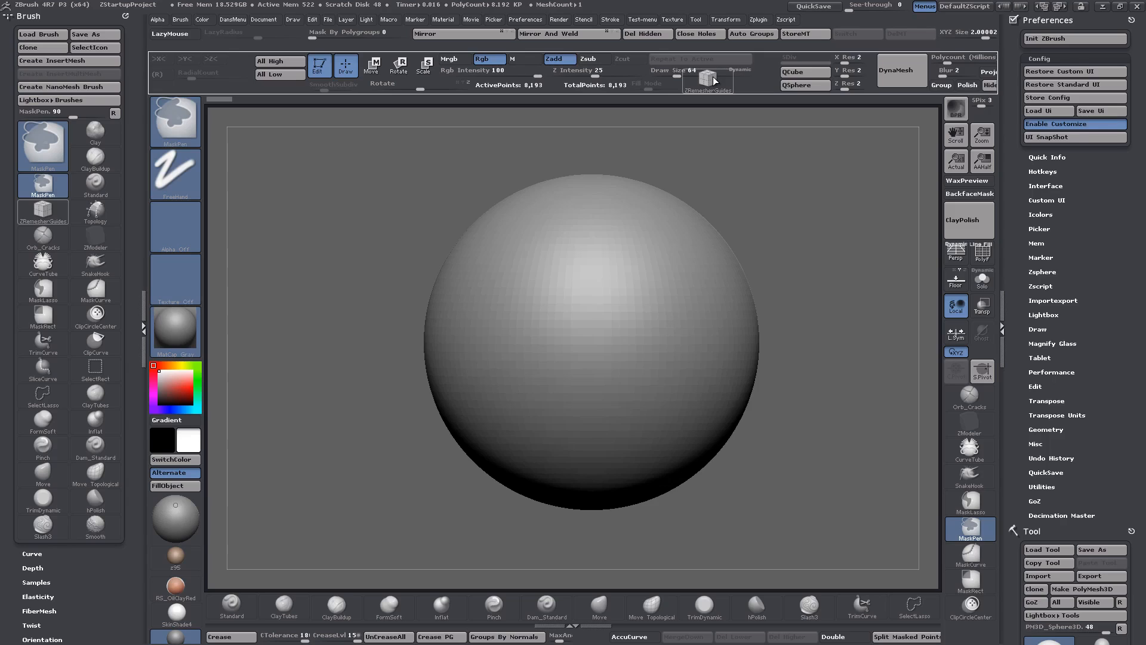
left_click_drag(715, 81, 735, 167, "ctrl+alt")
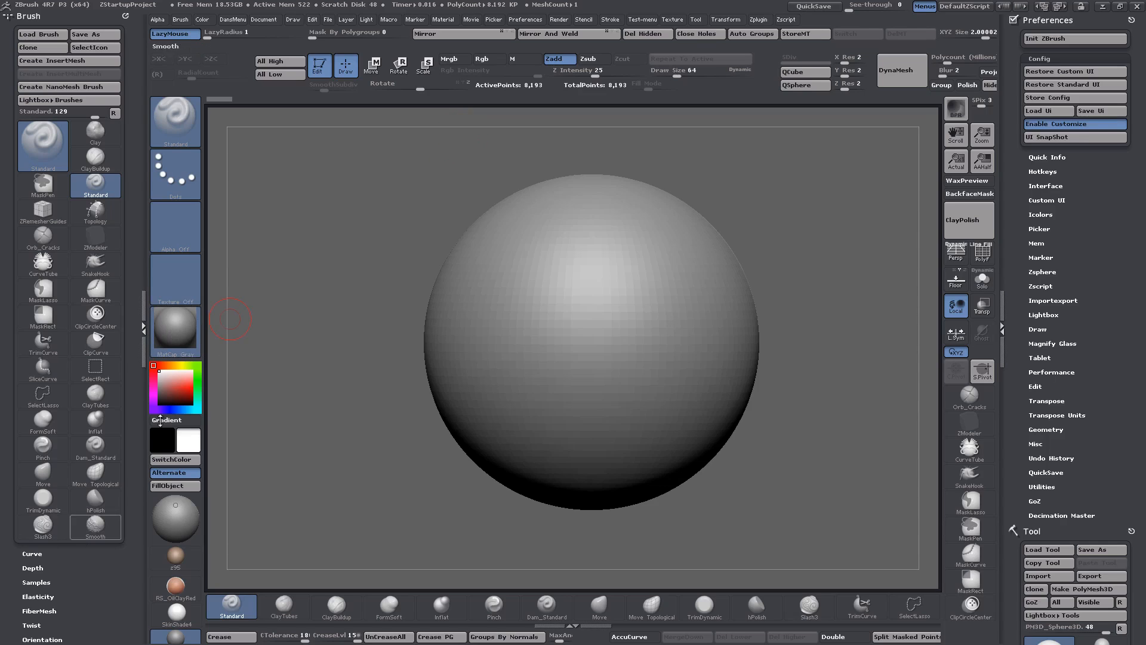
Step: Choose the InsertHCylinder brush from the 3D sculpting brushes
key("b")
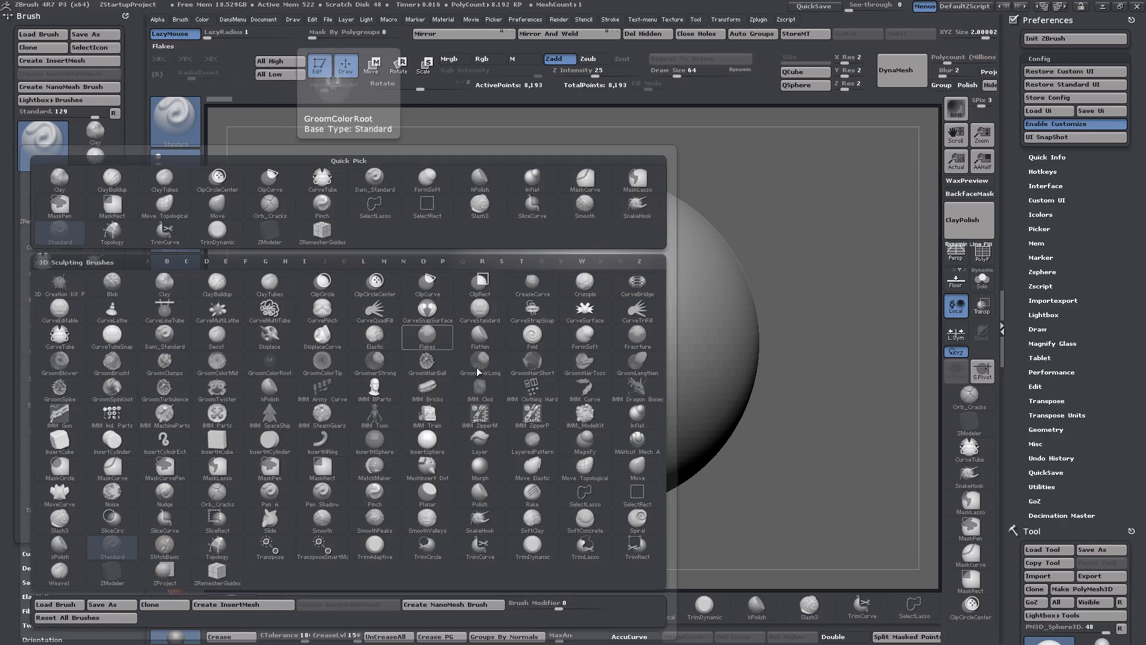
left_click(269, 446)
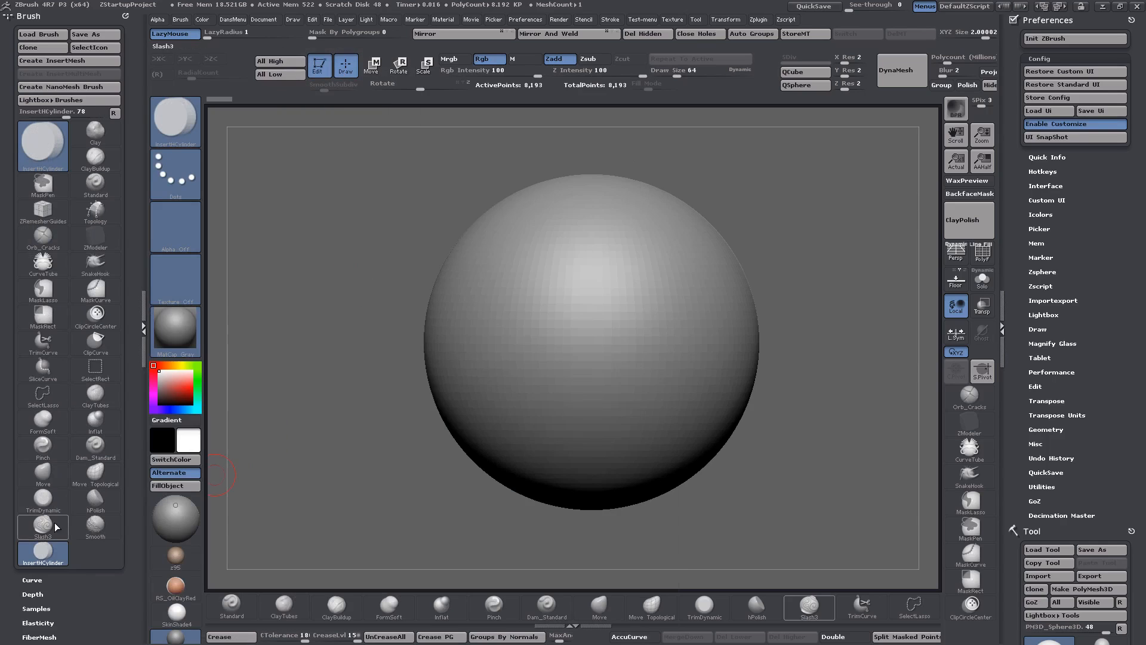
mouse_move(37, 558)
left_mouse_down("ctrl+alt")
mouse_move(179, 287)
mouse_move(338, 354)
mouse_move(374, 303)
left_mouse_up("ctrl+alt")
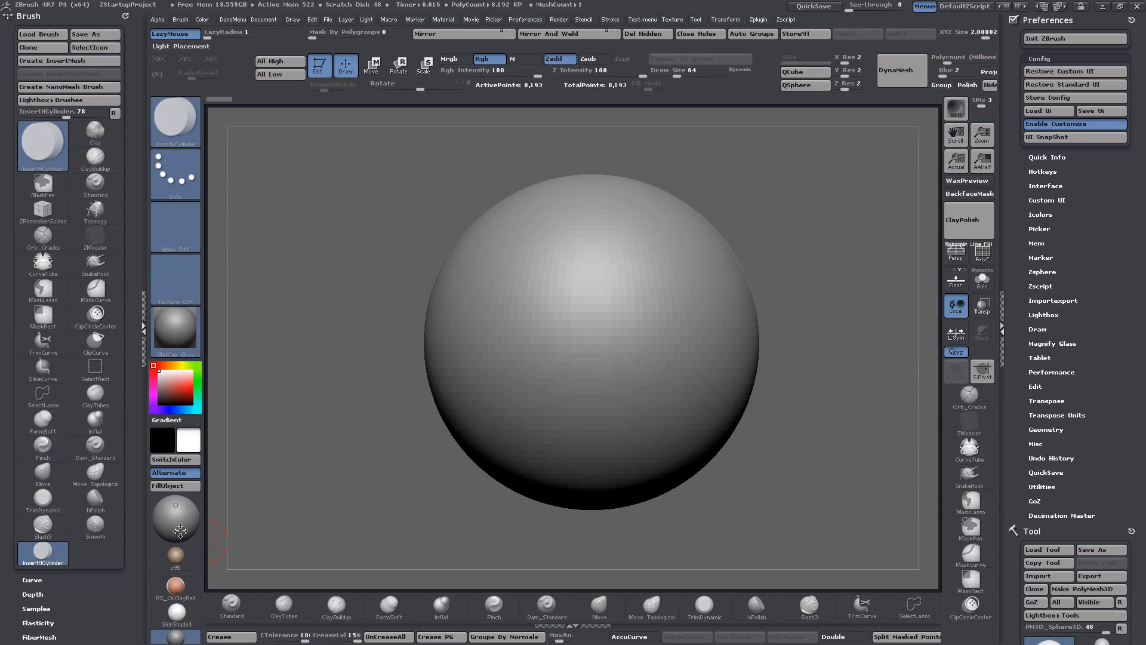
Step: Change the sphere's material to BasicMaterial from the standard materials
left_click(179, 327)
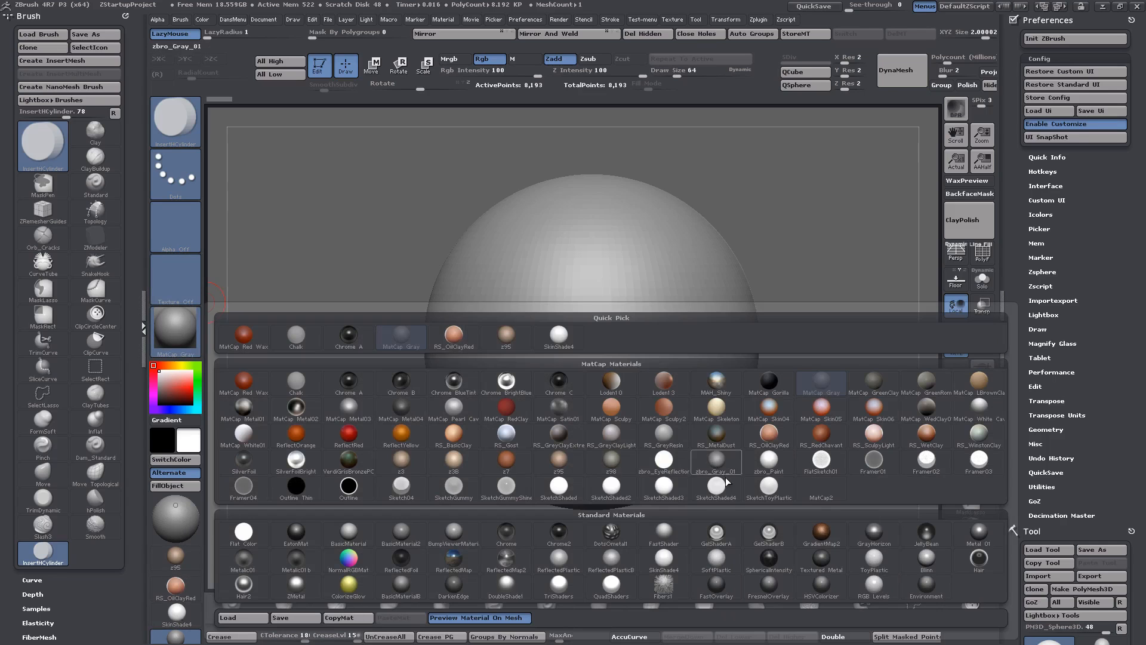
left_click(376, 341)
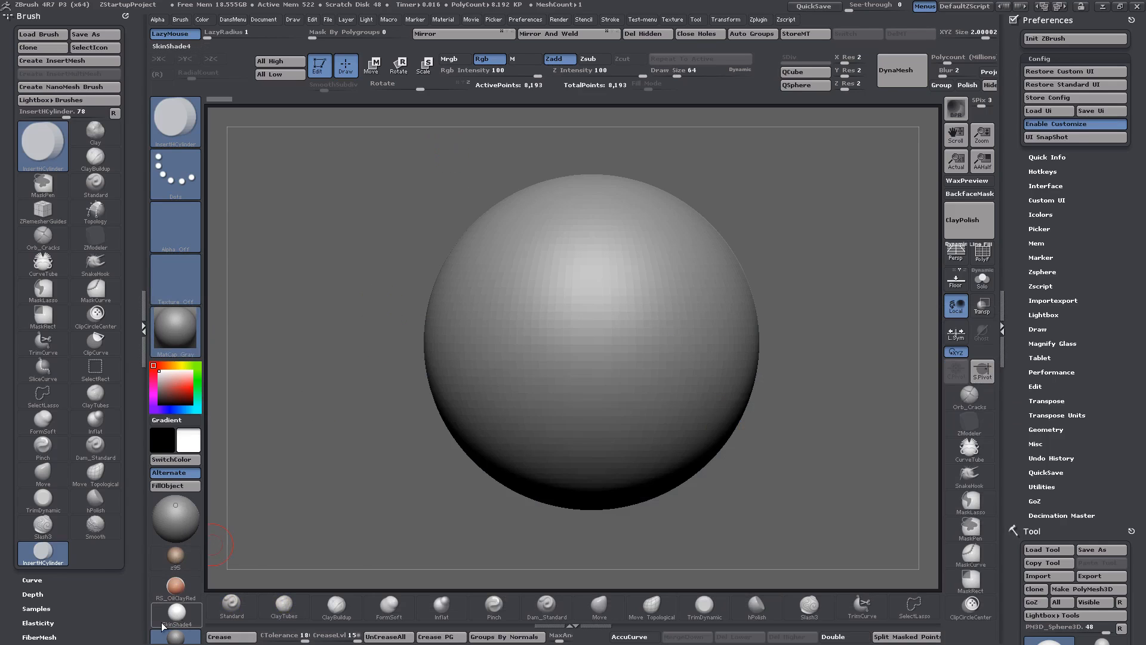
mouse_move(177, 612)
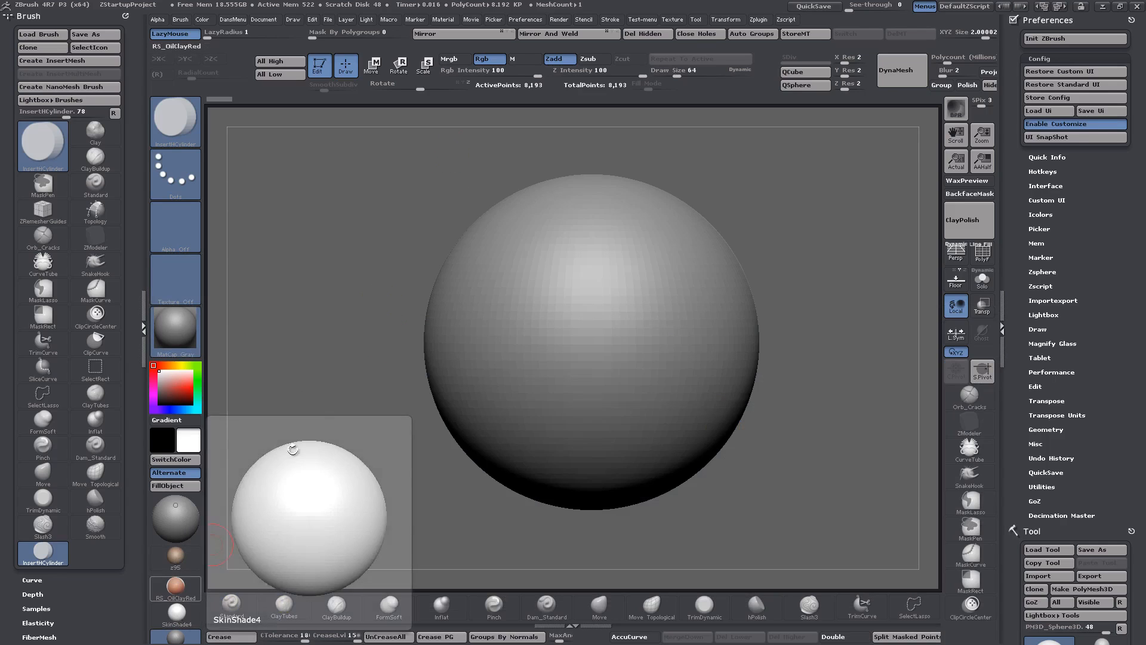
left_click(449, 20)
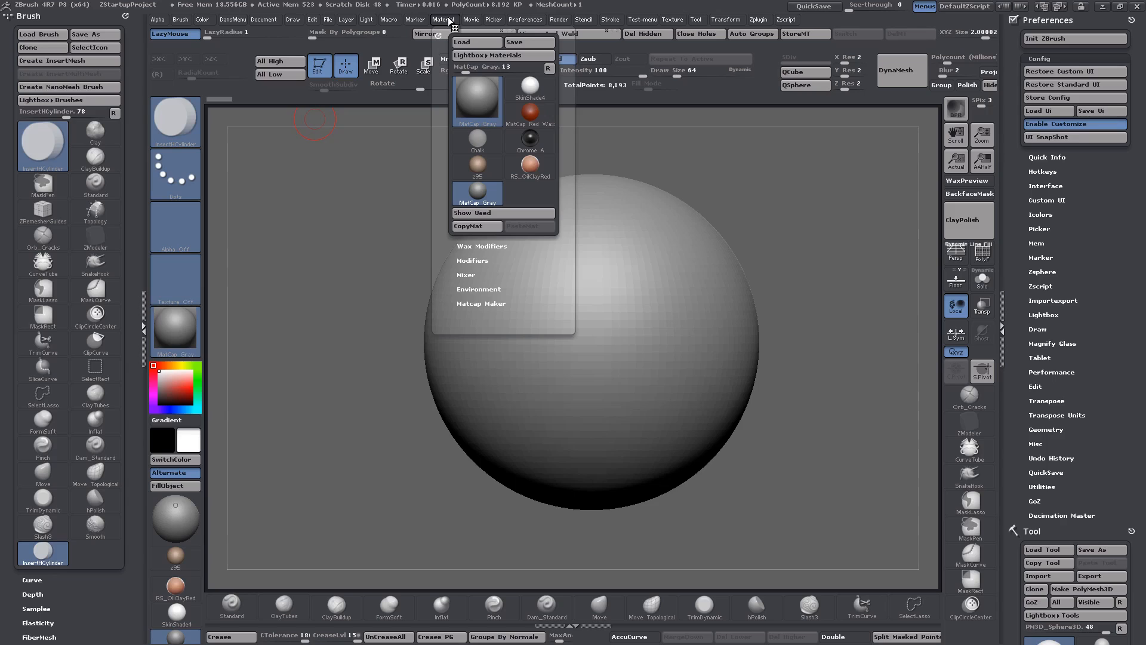
mouse_move(482, 112)
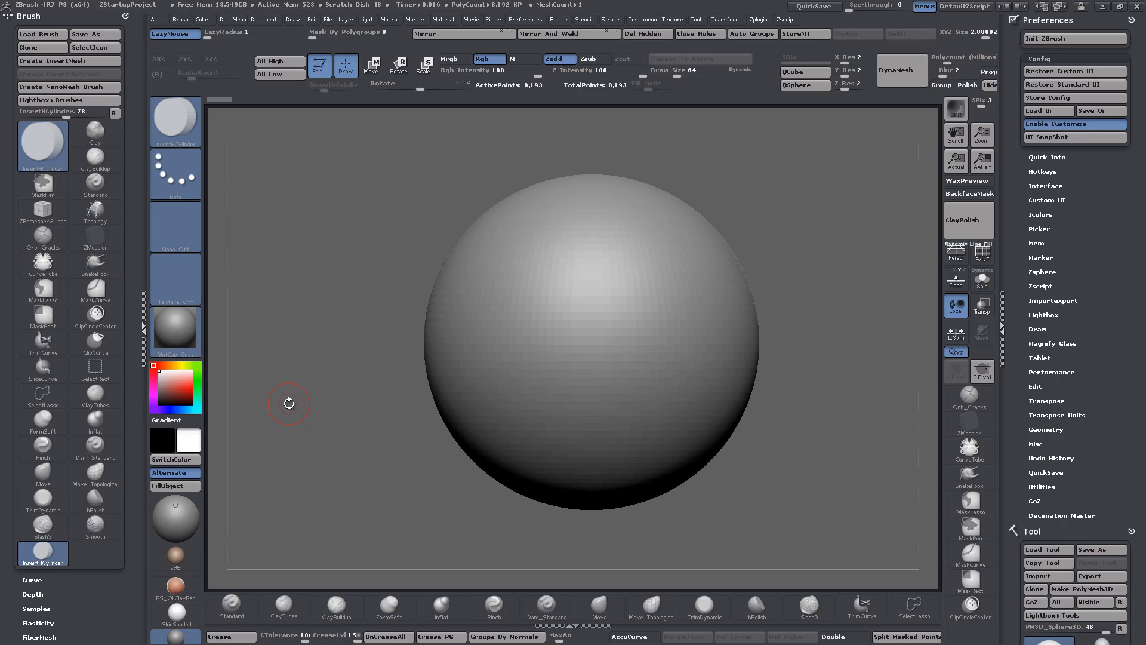
left_click(192, 342)
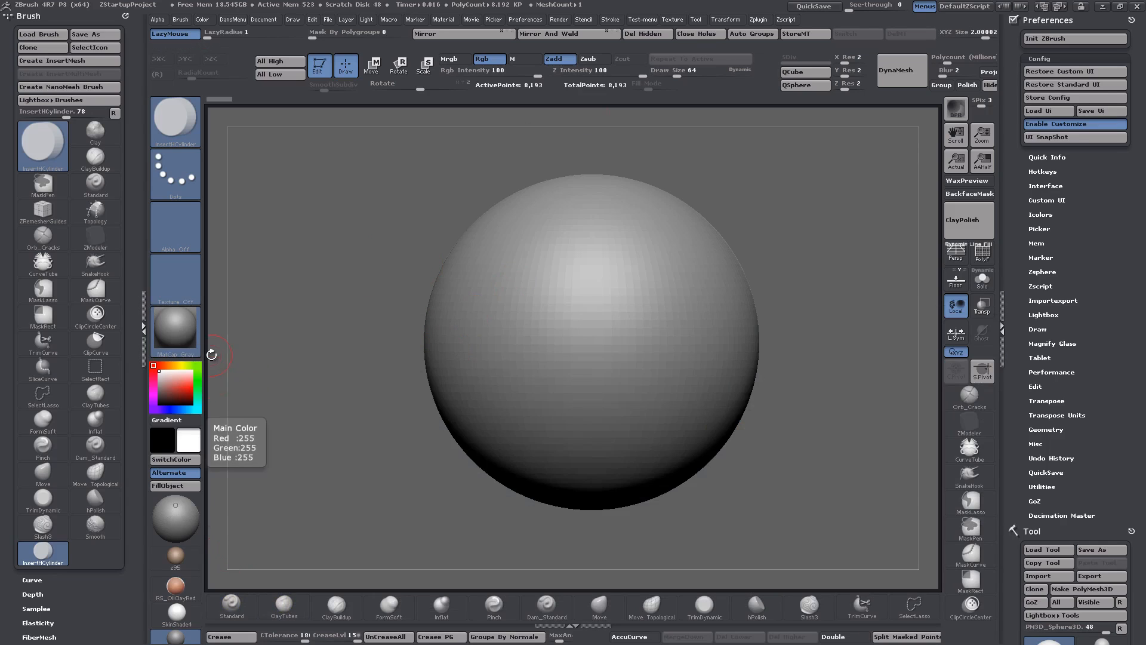
left_click(180, 330)
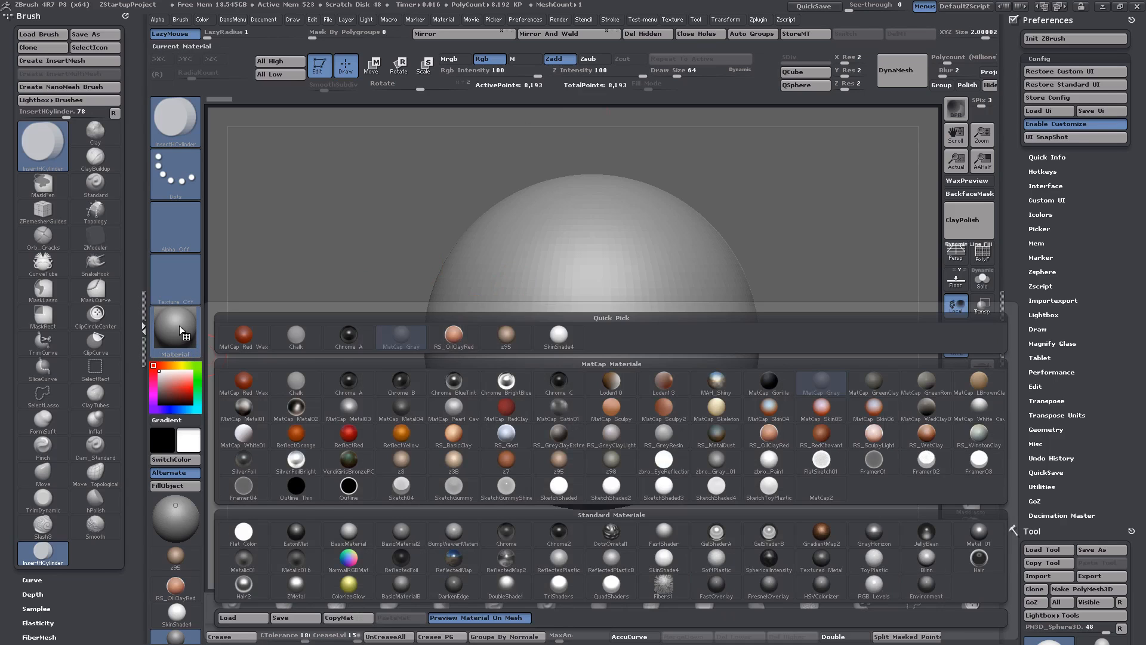
left_click(354, 534)
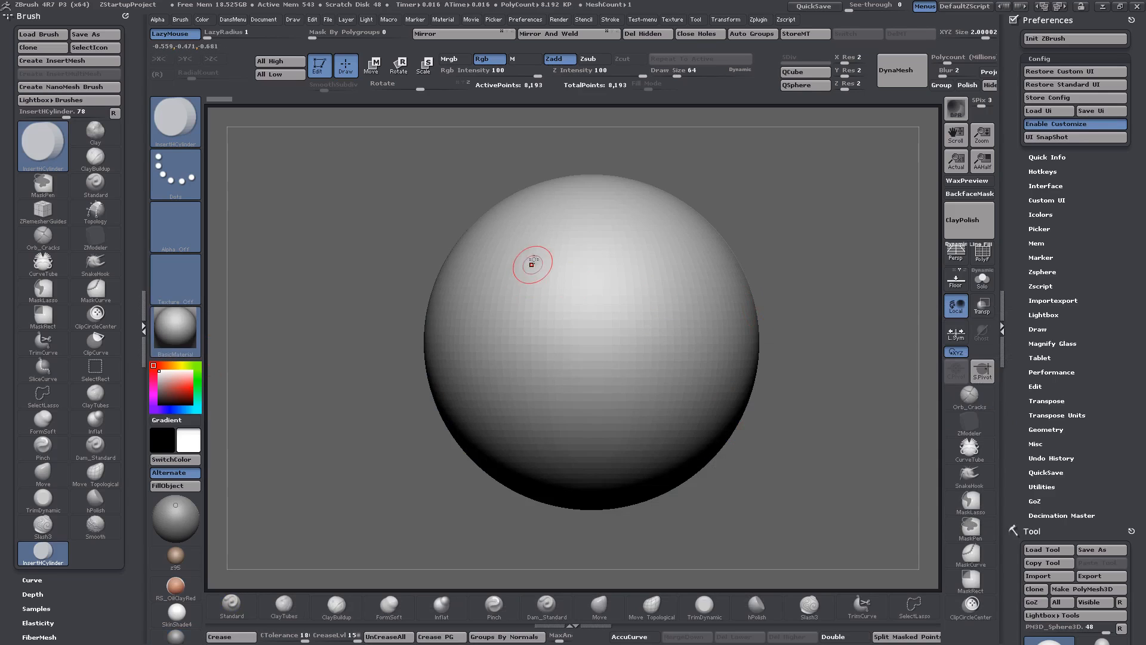
Step: Insert three cylinders on the sphere: one at its upper left, one at the center and one at its upper right
mouse_move(532, 261)
left_mouse_down()
mouse_move(598, 283)
mouse_move(583, 281)
left_mouse_up()
left_click_drag(596, 339, 627, 379)
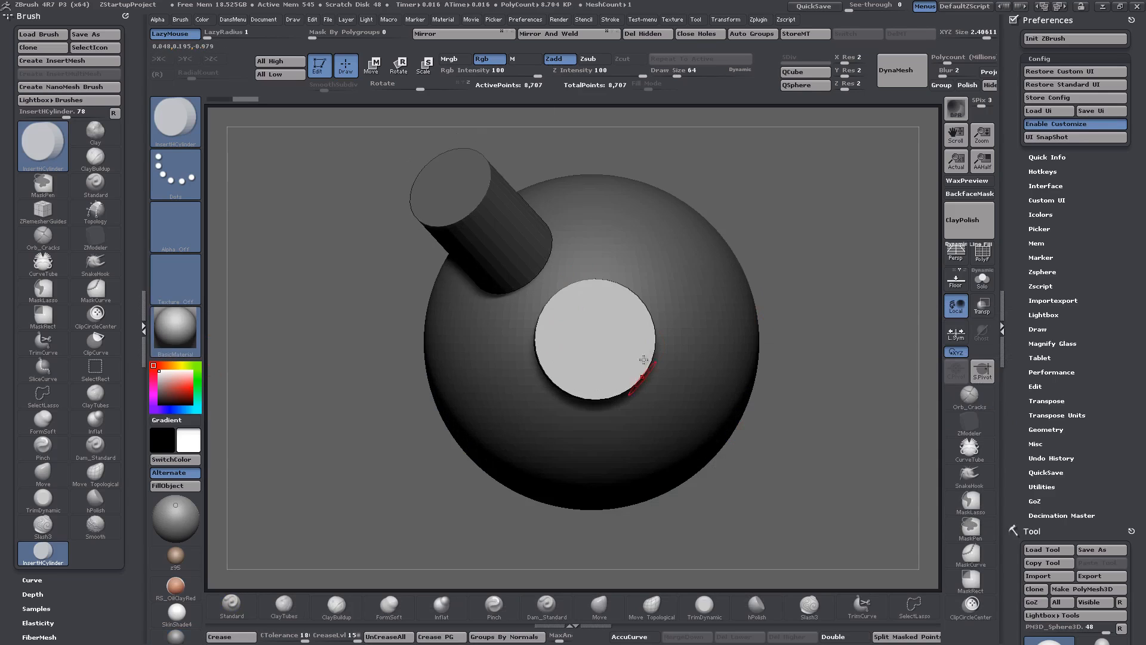
left_click_drag(662, 241, 714, 263)
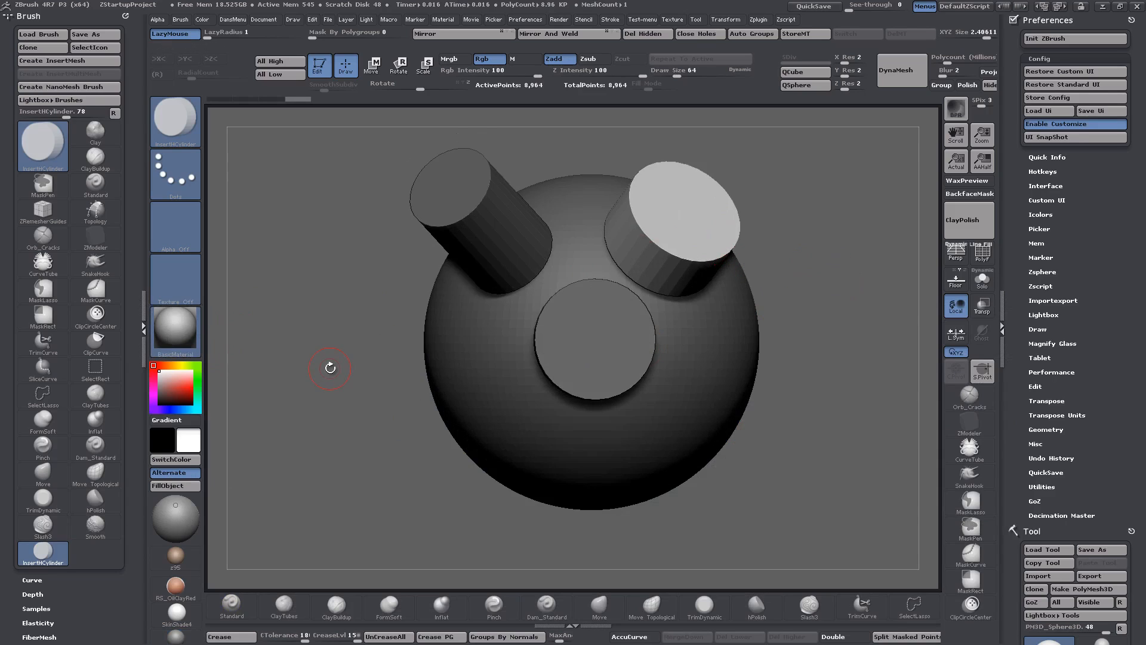
Step: Reposition the light toward the upper right of the light placement sphere and inspect the shading on the model
mouse_move(179, 510)
left_mouse_down()
mouse_move(190, 518)
mouse_move(162, 525)
mouse_move(163, 510)
mouse_move(184, 530)
left_mouse_up()
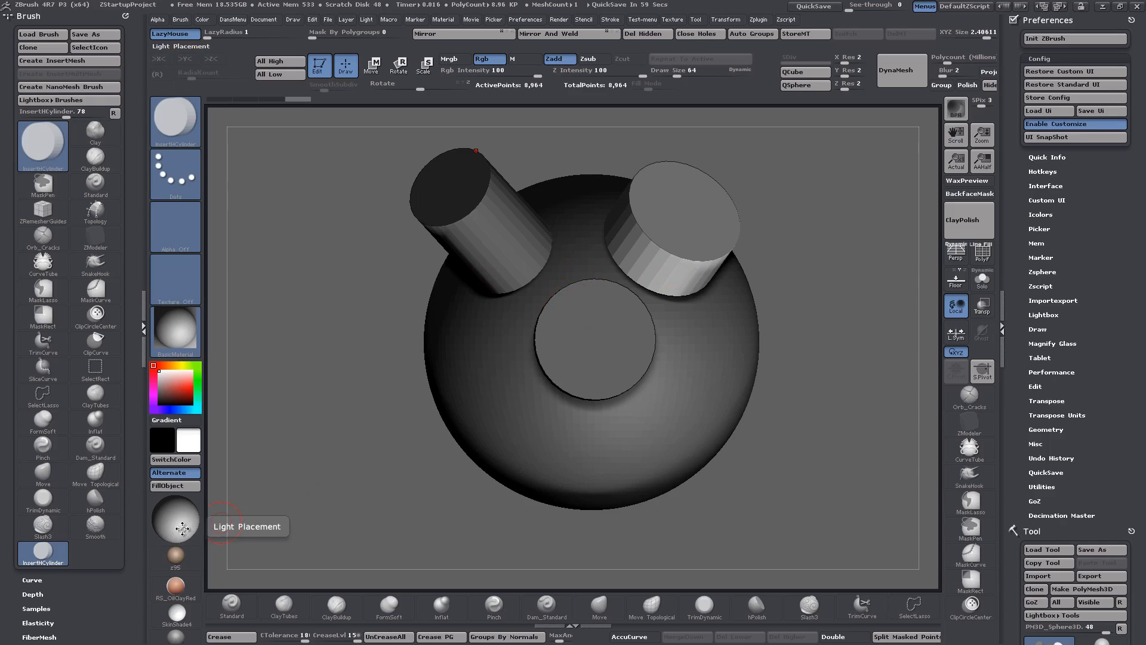
left_click_drag(182, 528, 187, 505)
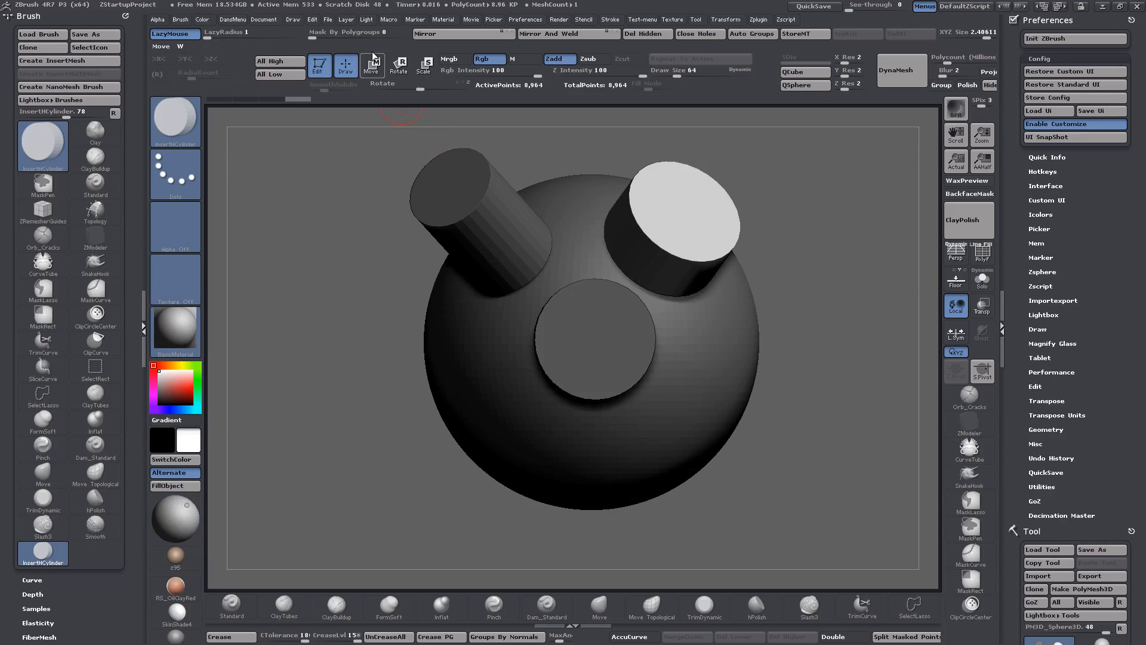
left_click(366, 20)
left_click_drag(351, 330, 373, 354)
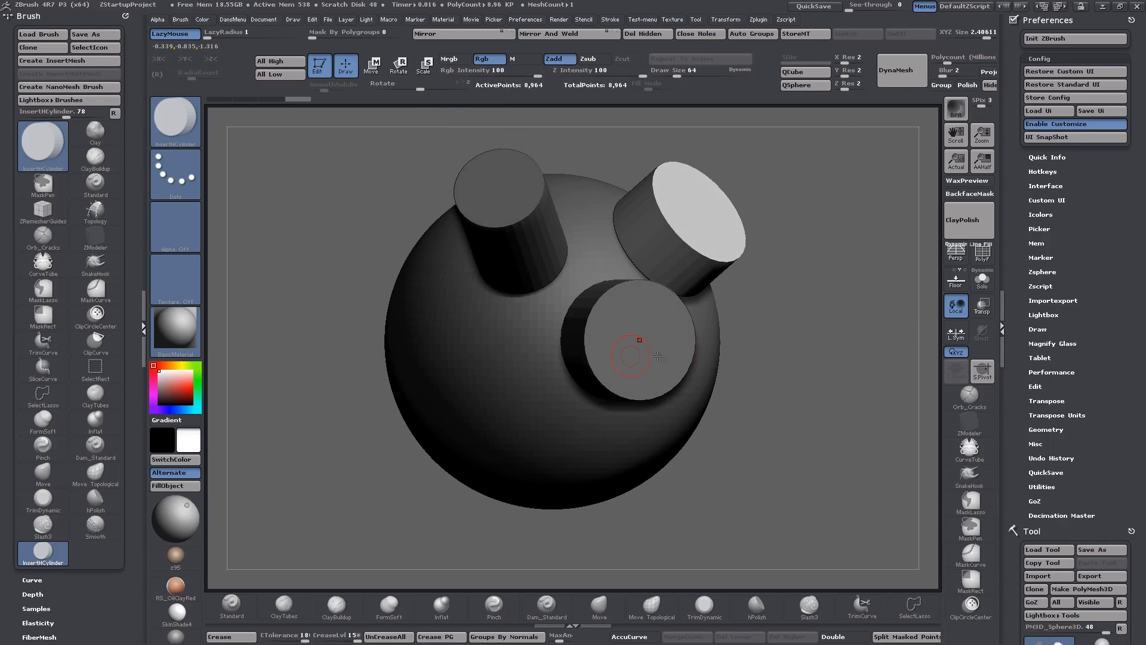
left_click_drag(808, 356, 761, 351)
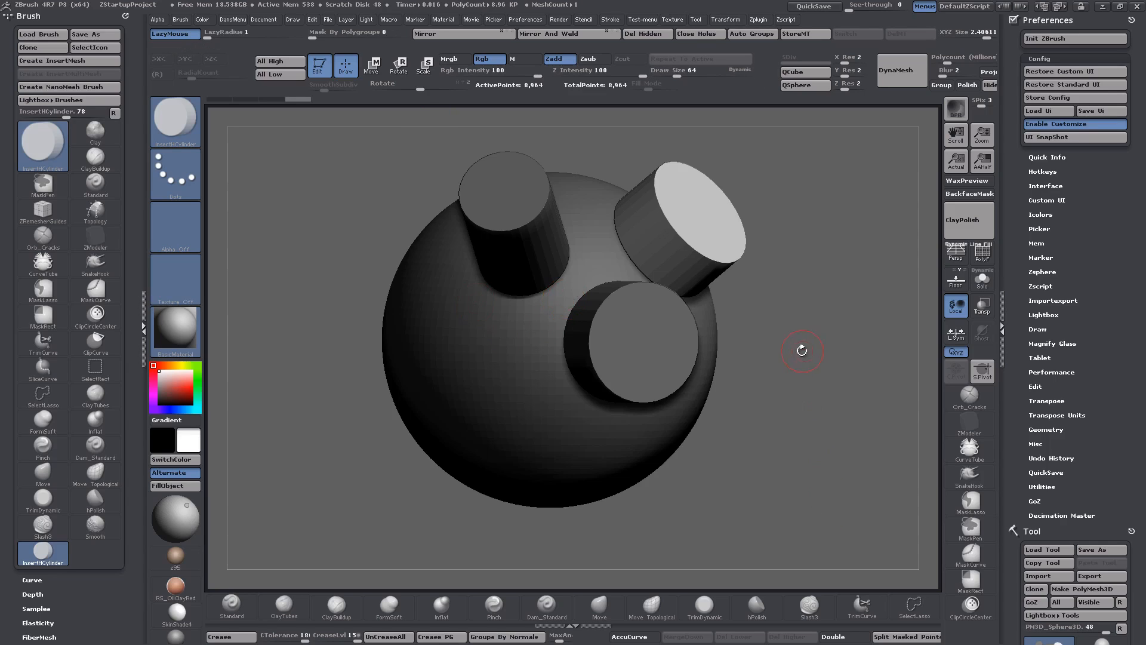
Step: Examine the contents of the Hotkeys, Custom UI and Icolors preference groups
left_click_drag(800, 350, 806, 349)
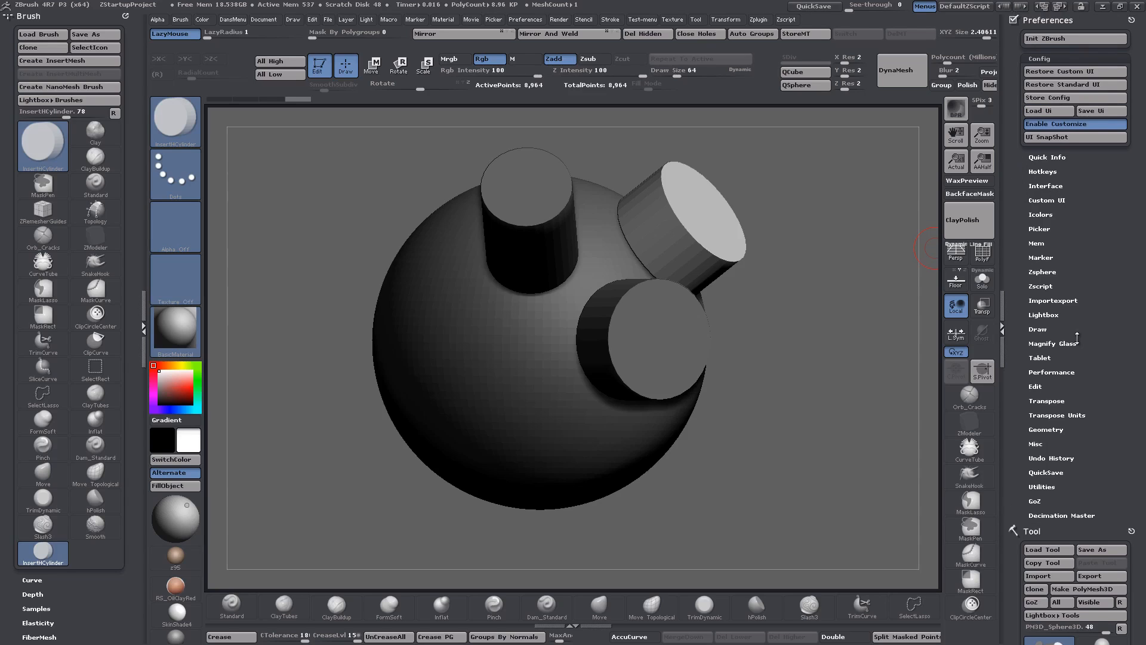
left_click(1043, 171)
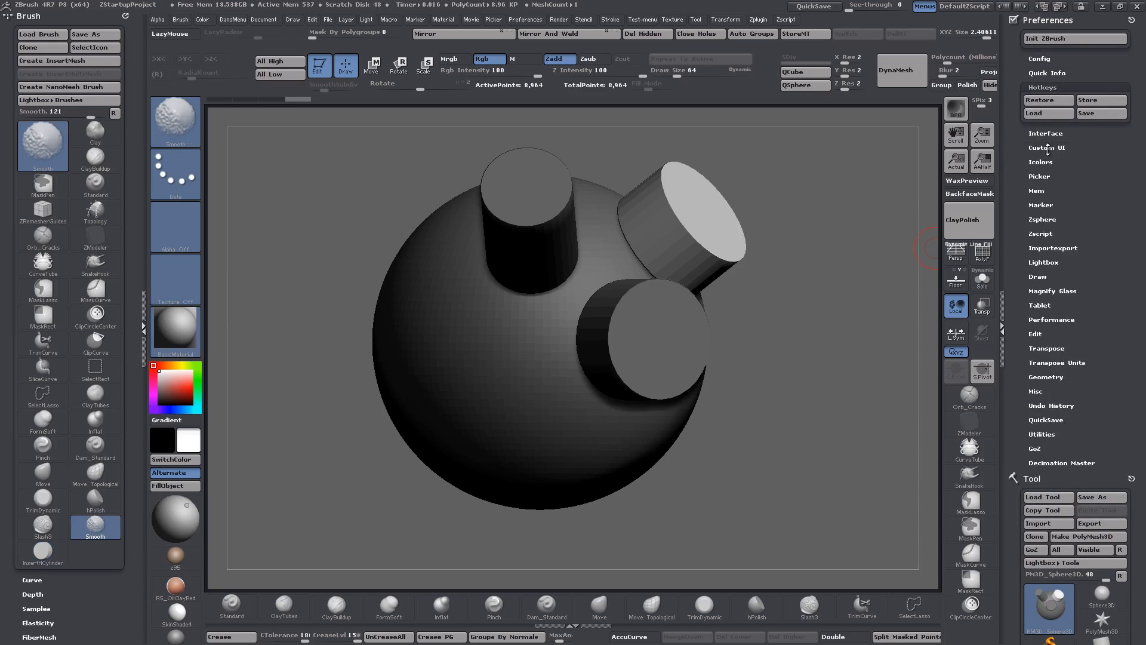
left_click(1047, 147, "shift")
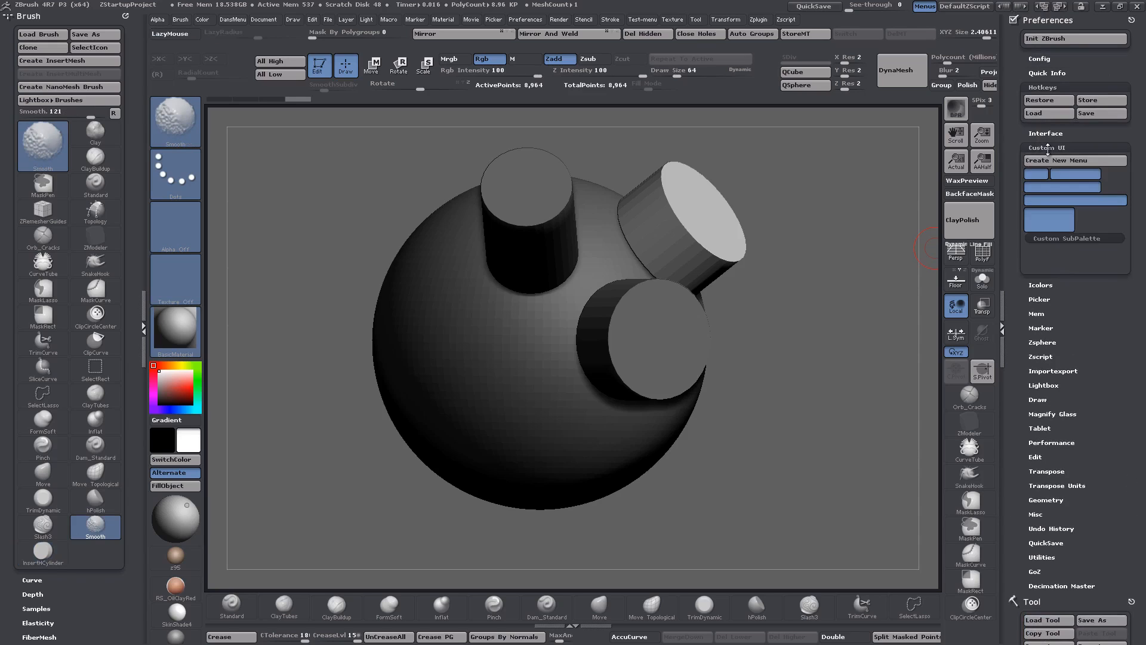
left_click(1042, 286, "shift")
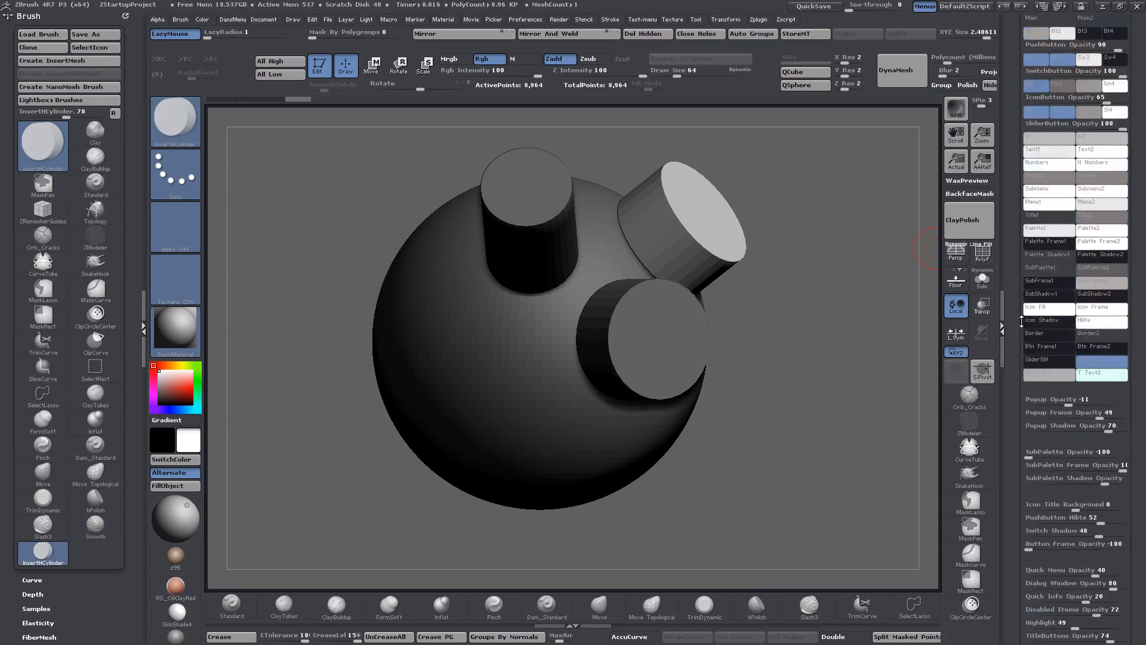
left_click_drag(1021, 320, 1024, 358)
left_click(1038, 285)
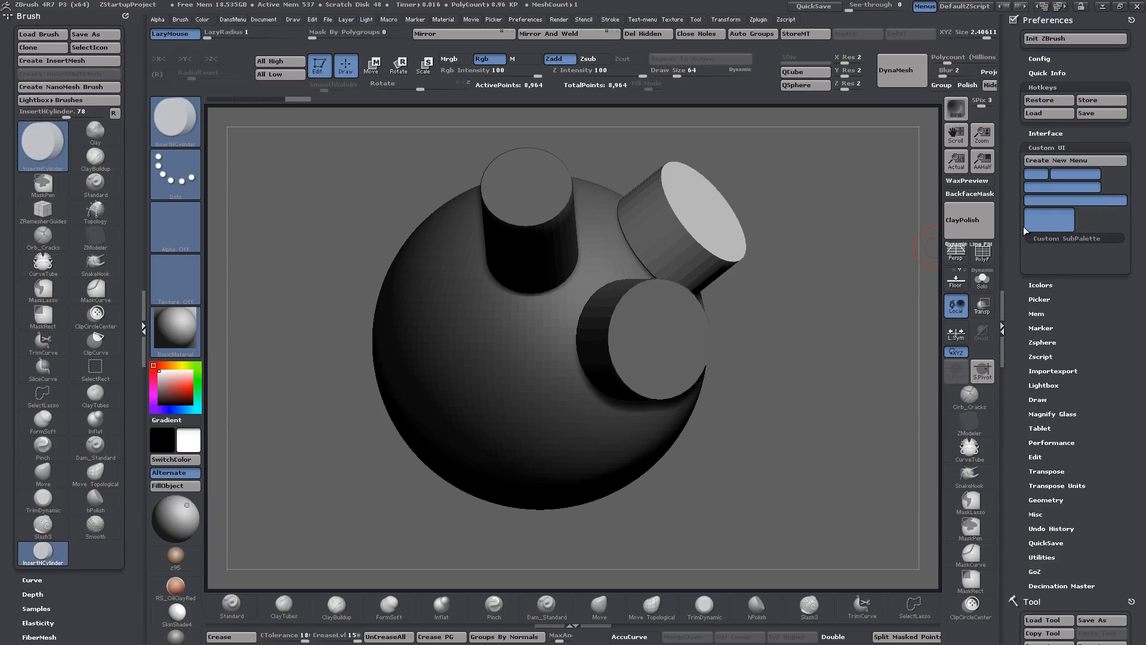
left_click(1047, 147)
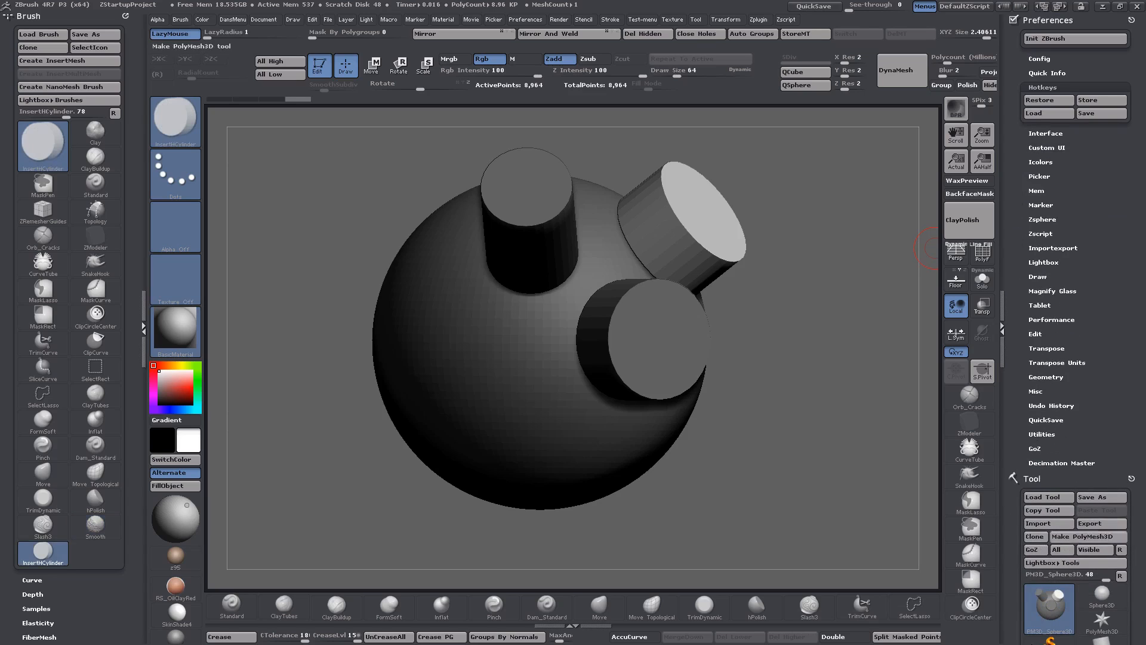
left_click_drag(1017, 288, 1045, 434)
left_click_drag(1012, 412, 1013, 223)
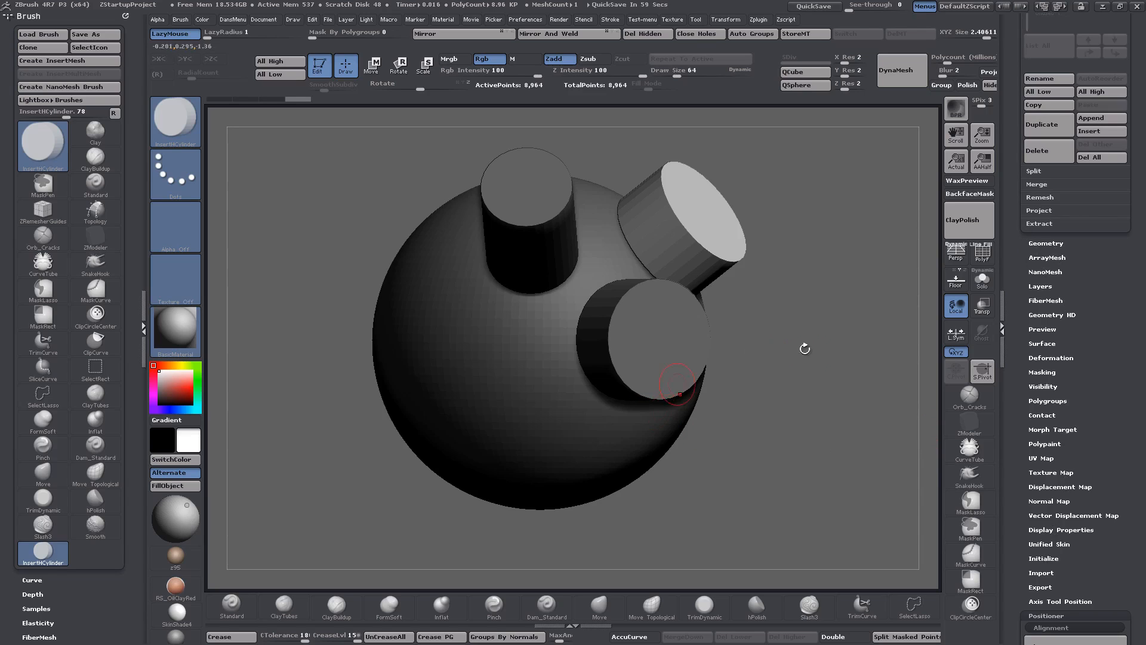
left_click_drag(742, 381, 783, 361)
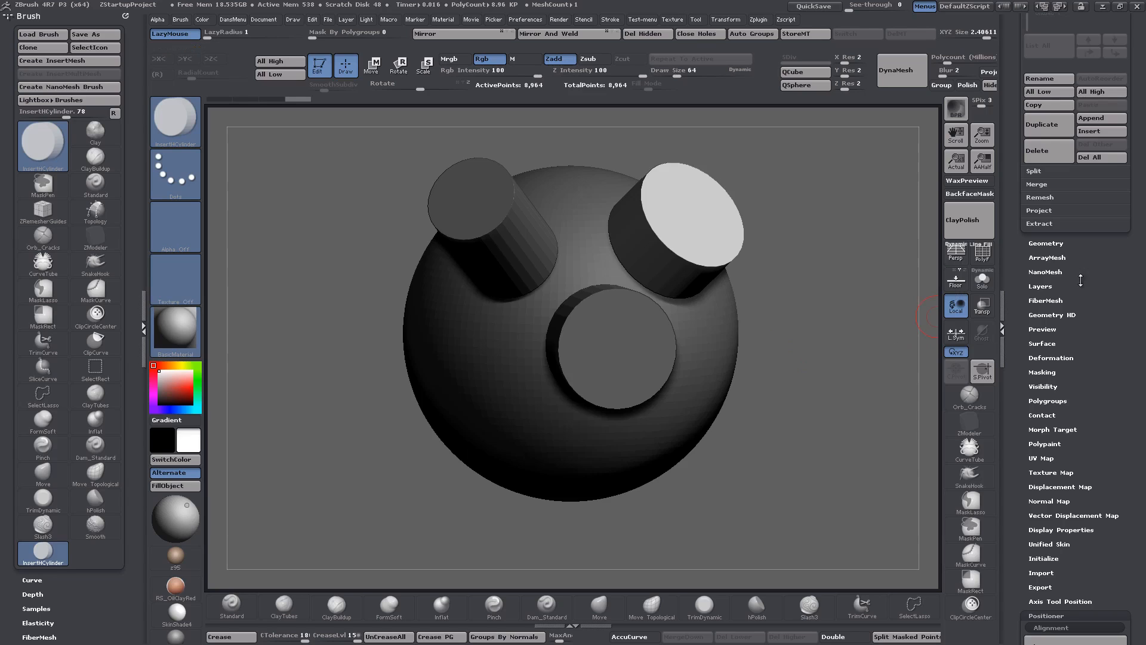
mouse_move(801, 379)
left_mouse_down()
mouse_move(809, 373)
mouse_move(791, 361)
mouse_move(816, 364)
left_mouse_up()
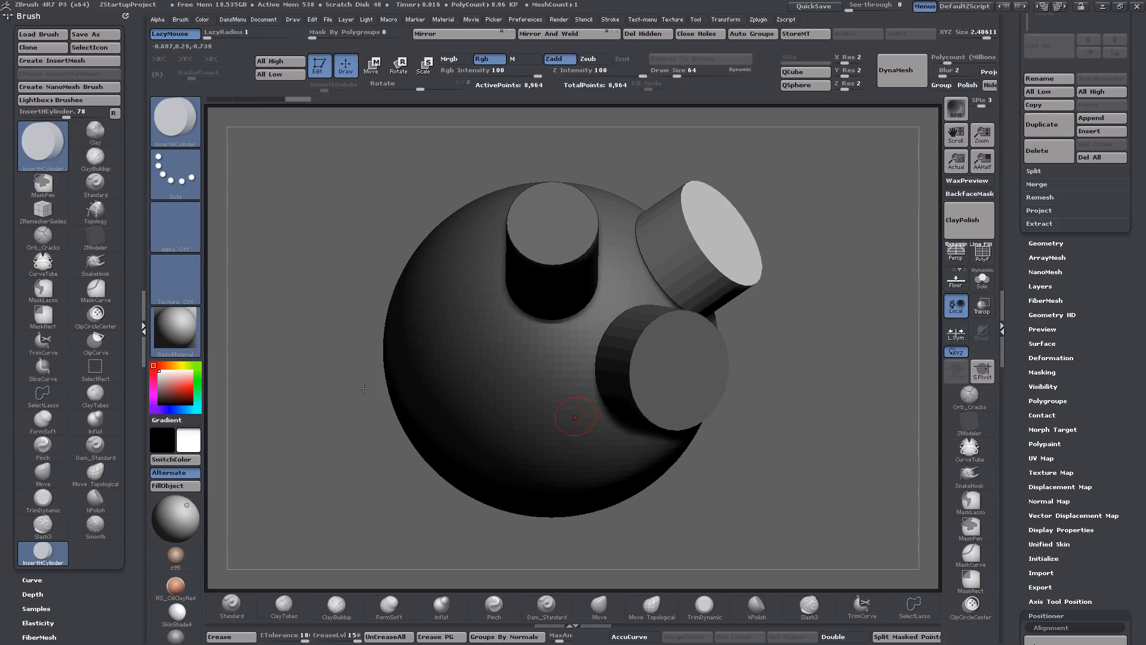
Step: Store the current interface as the master configuration restored at every start
key("ctrl+shift")
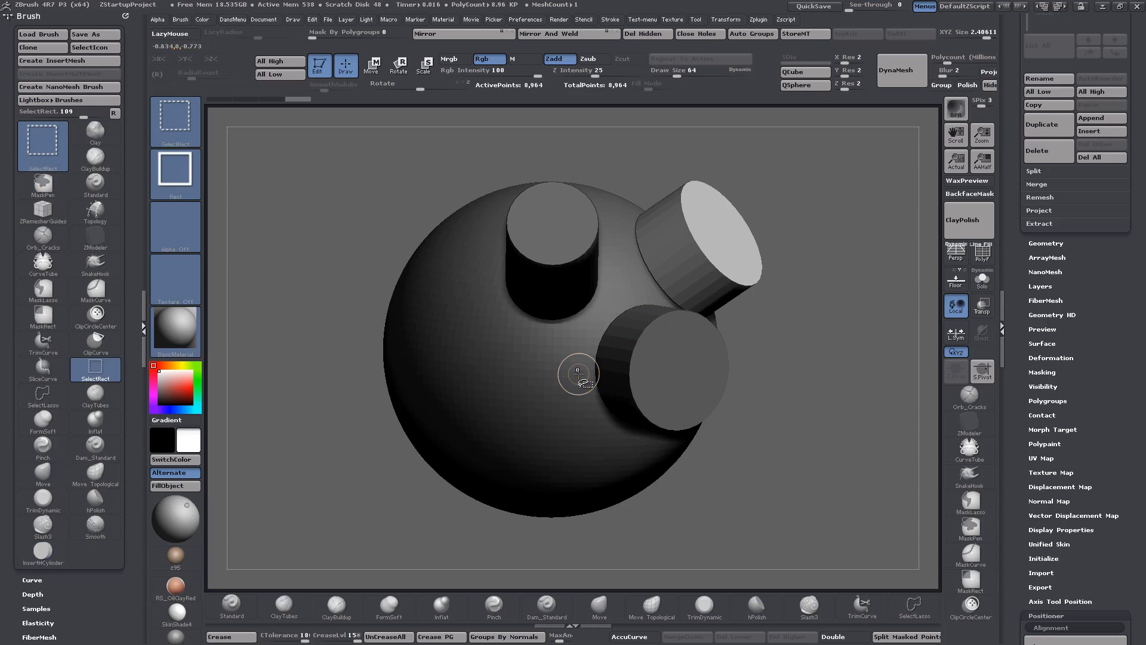
key("ctrl+shift+i")
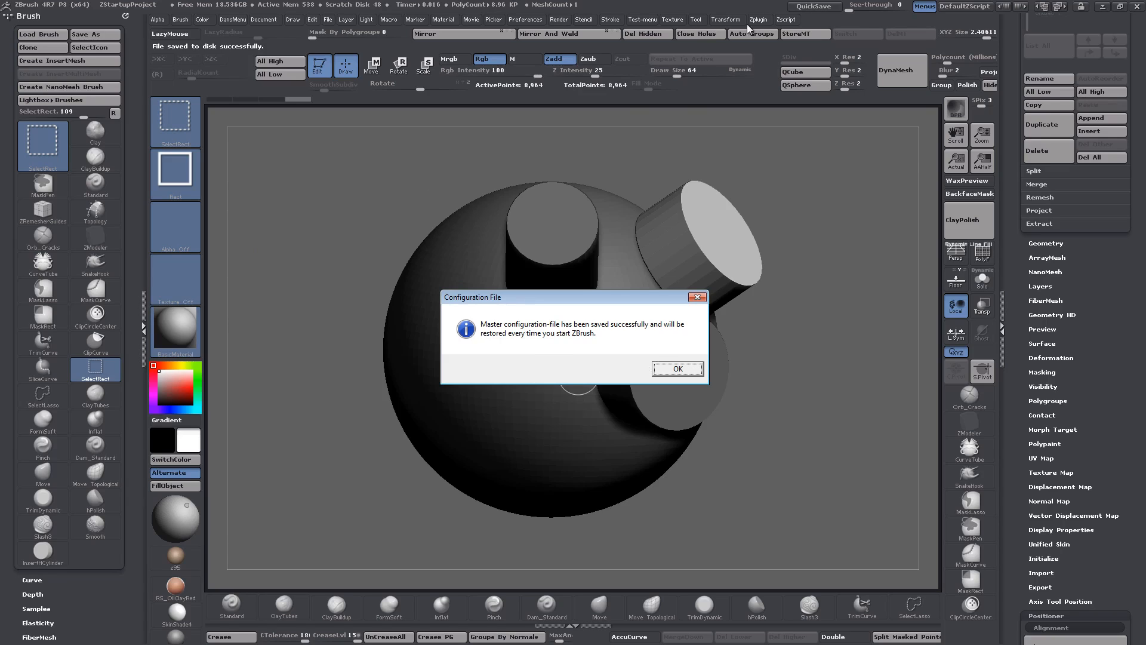
left_click(678, 370)
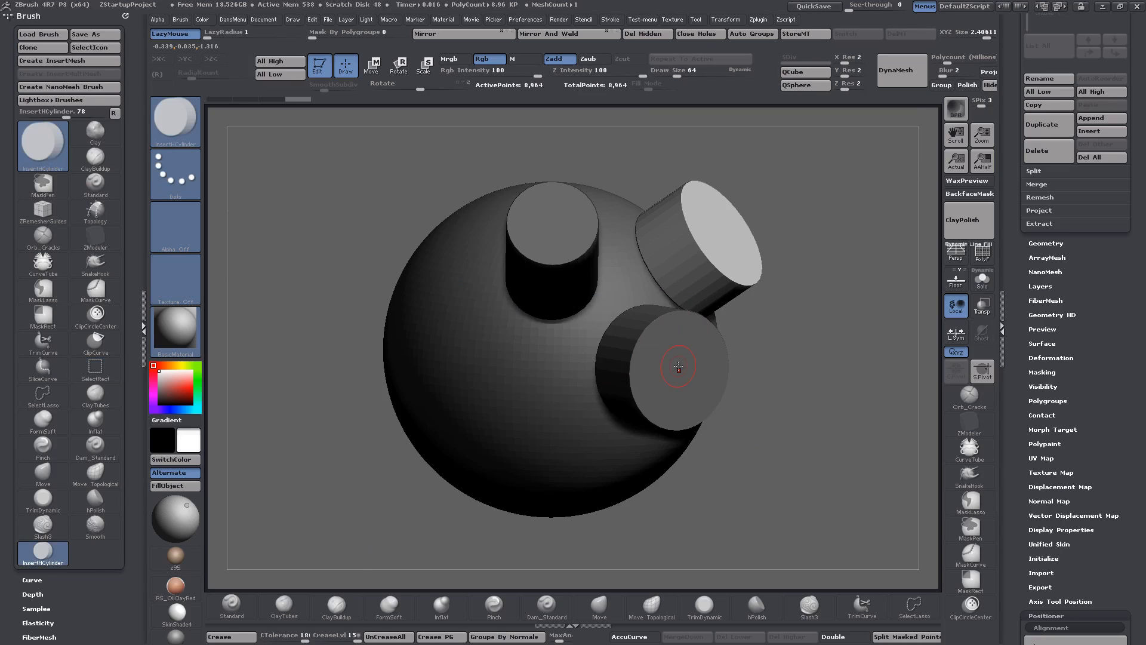
key("ctrl+shift")
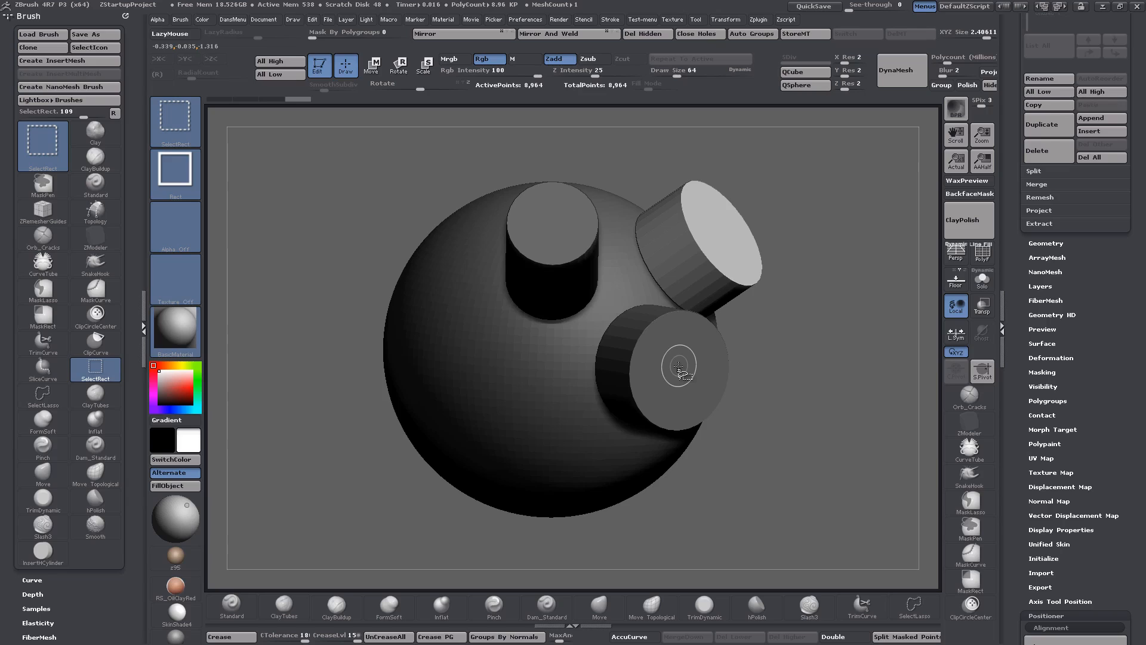
key("ctrl+shift+i")
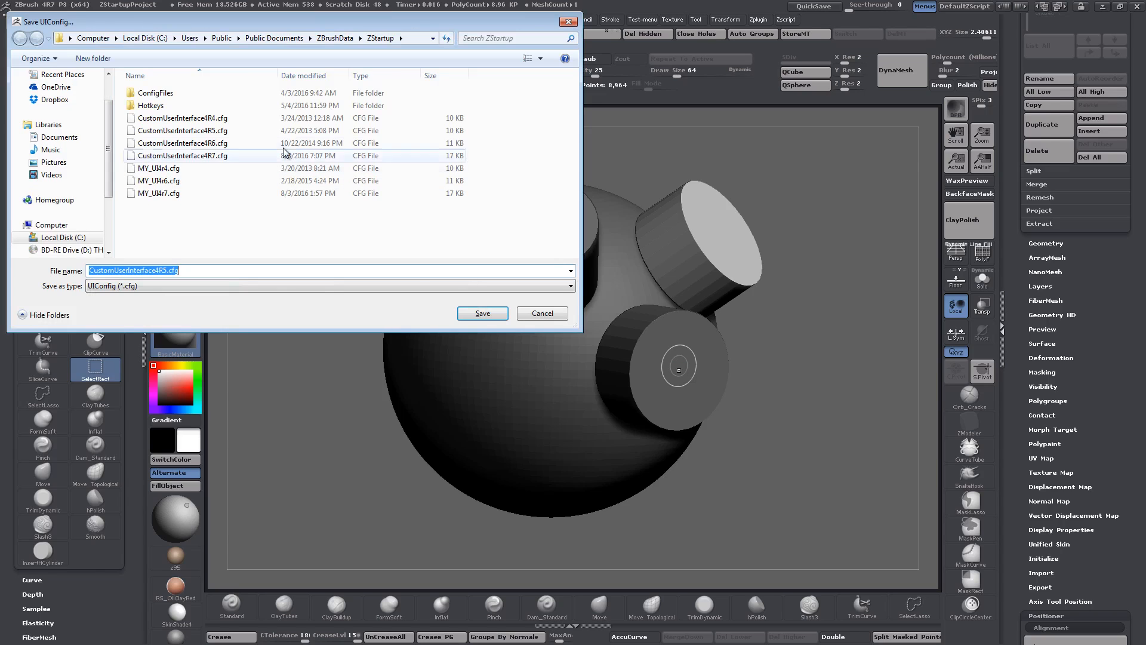
left_click(149, 194)
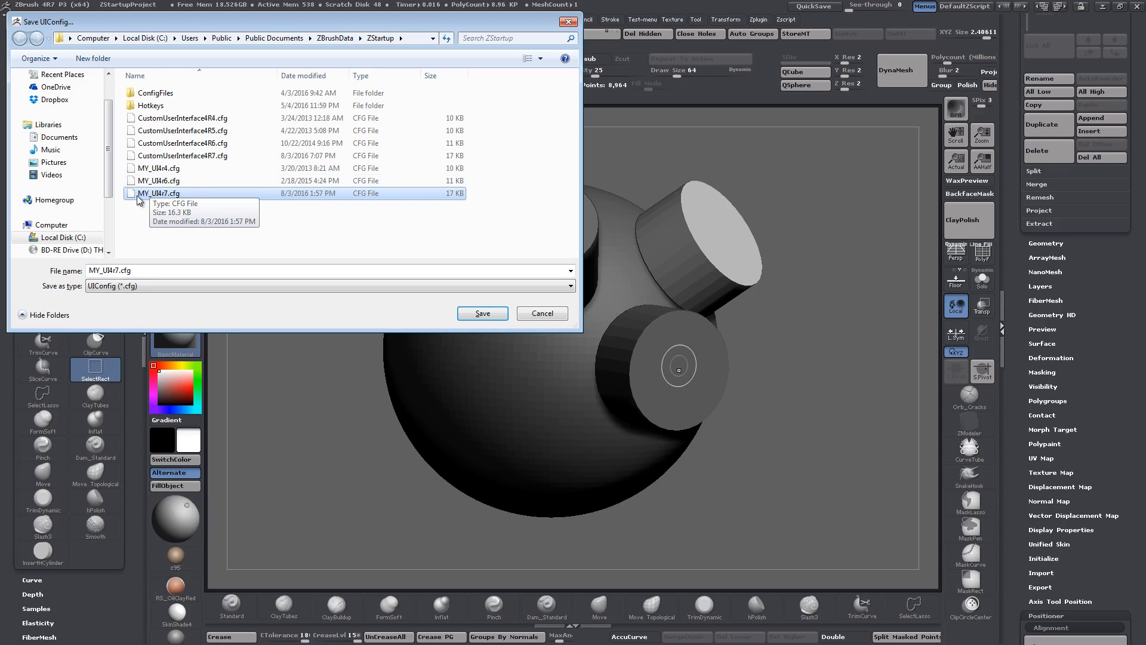
left_click(526, 314)
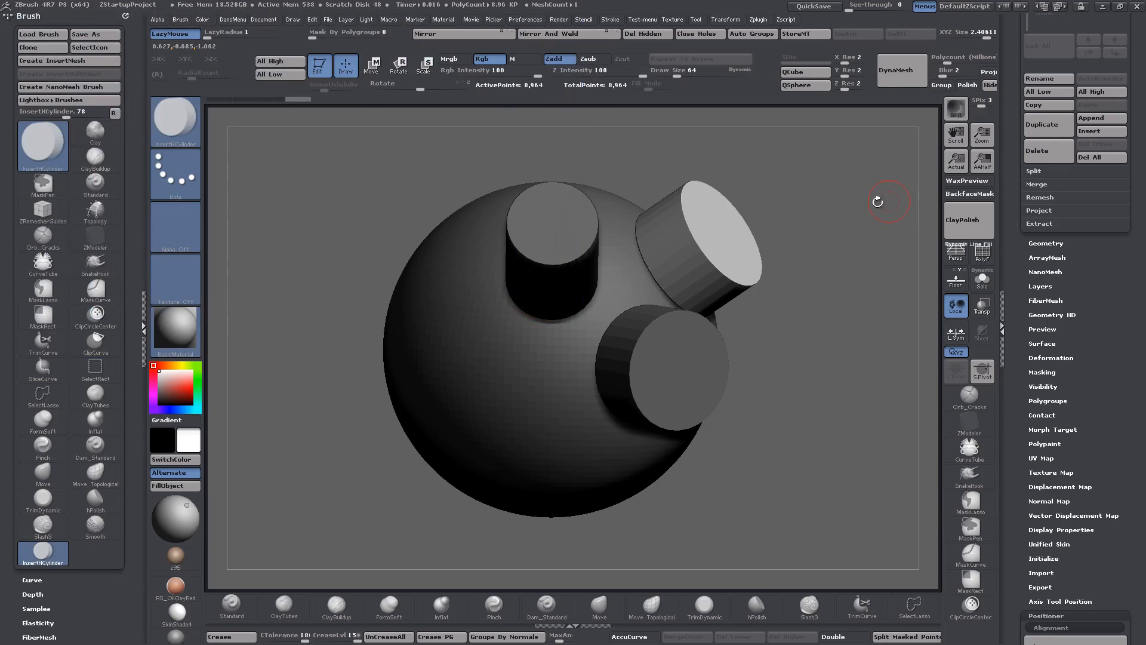
Step: Collapse the tray holding the Brush palette and switch the model to the z95 material
left_click_drag(836, 205, 834, 216)
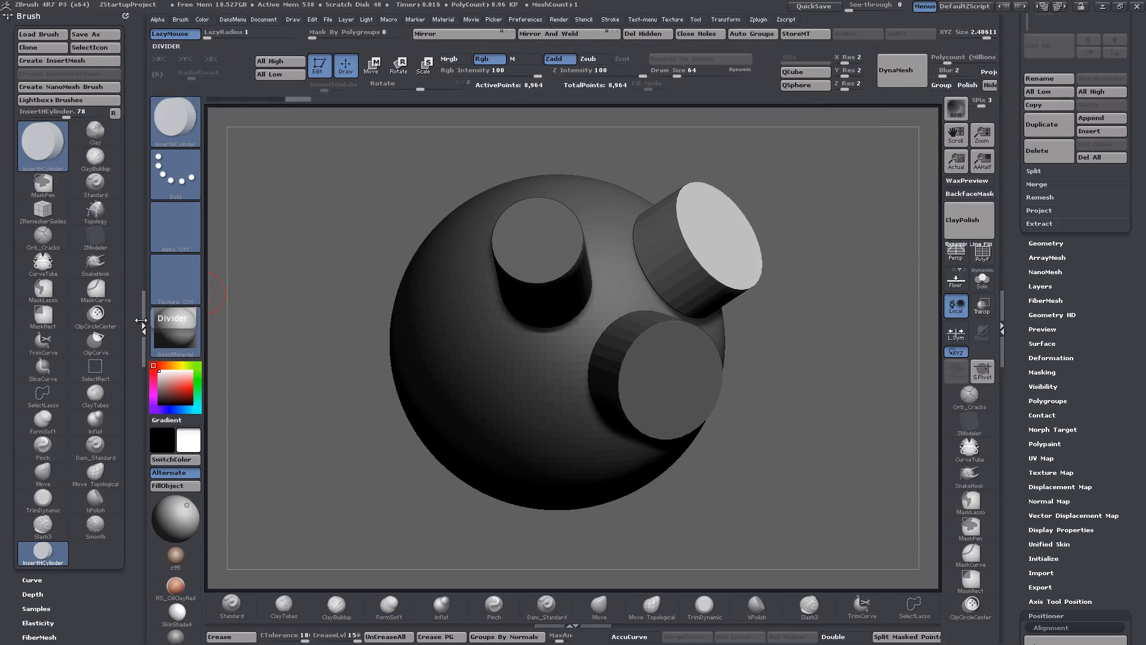
left_click(139, 322)
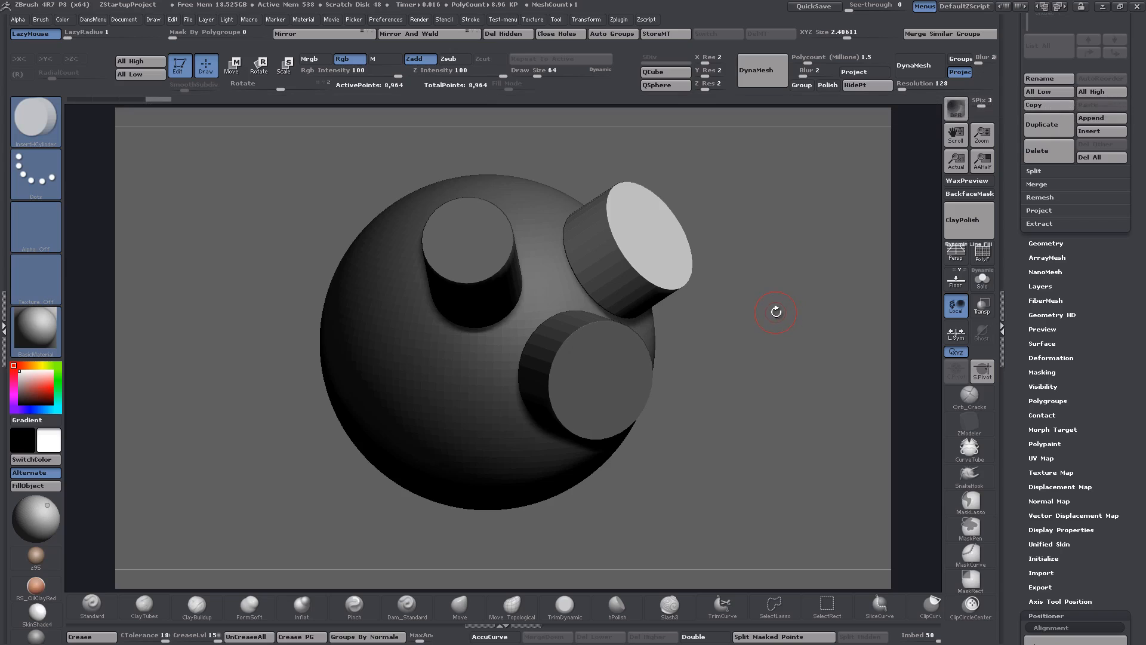
mouse_move(753, 406)
left_mouse_down()
mouse_move(760, 392)
mouse_move(760, 405)
left_mouse_up()
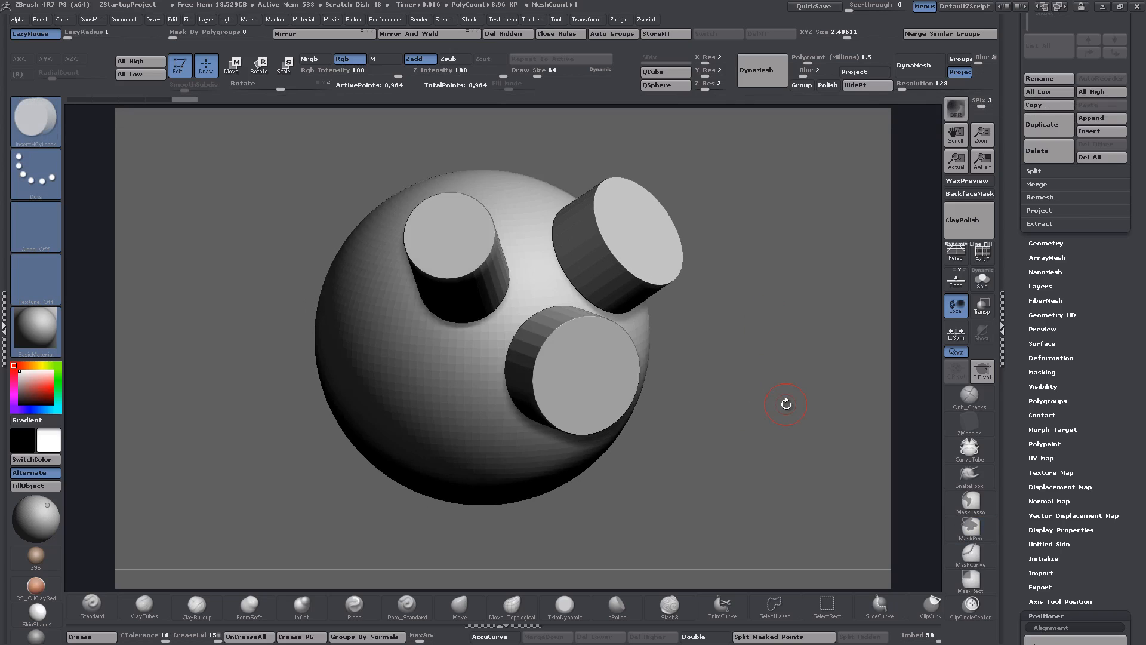
left_click(36, 556)
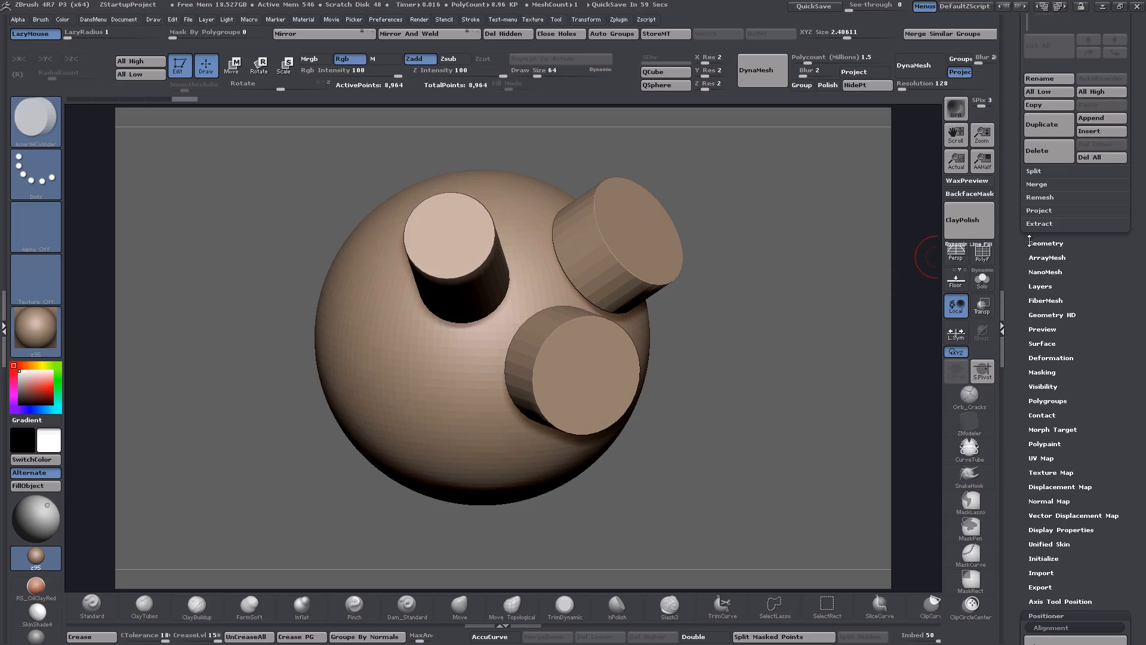
Step: Examine the Config and Quick Info settings in the preferences, closing the Hotkeys group first
left_click_drag(1014, 221, 1022, 439)
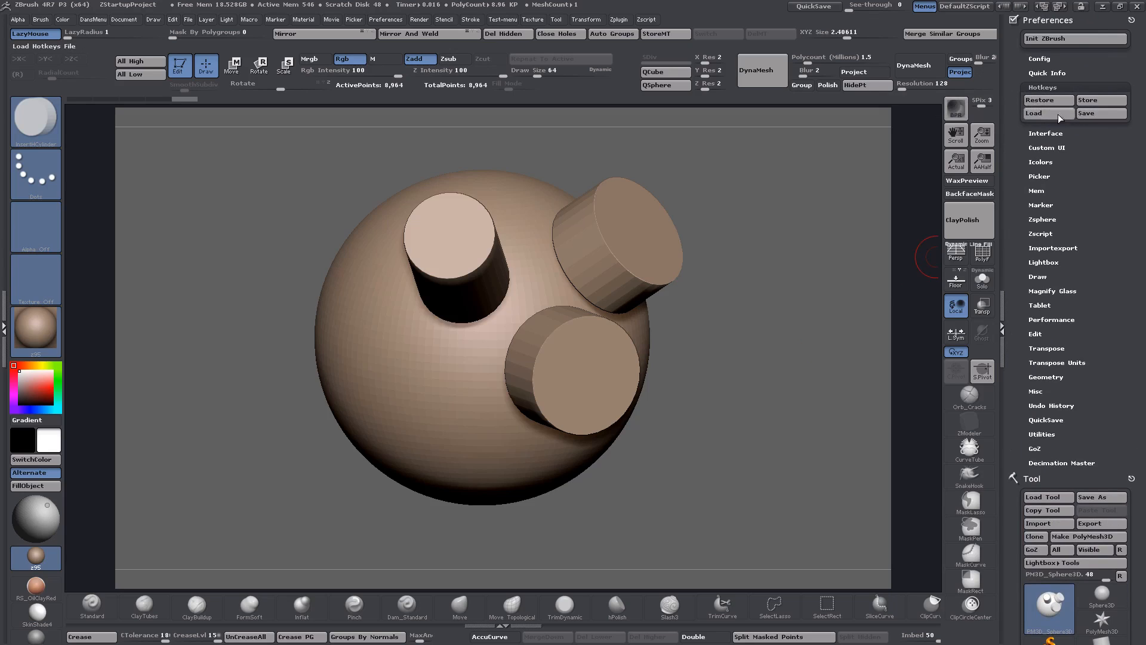
left_click(1036, 87)
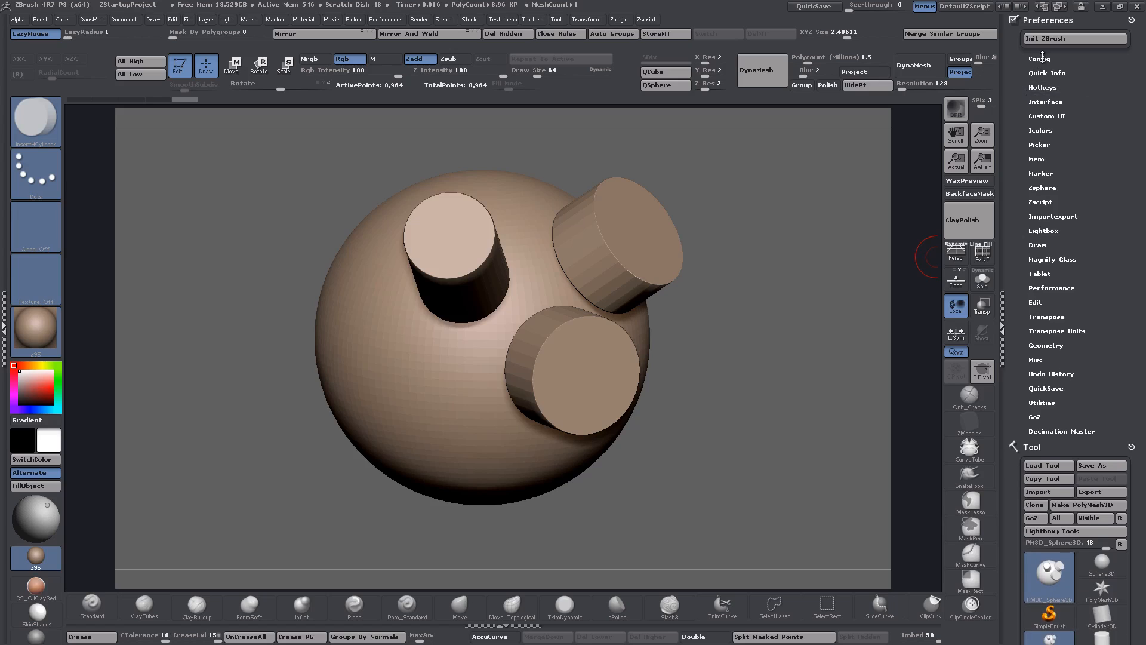
left_click(1040, 58)
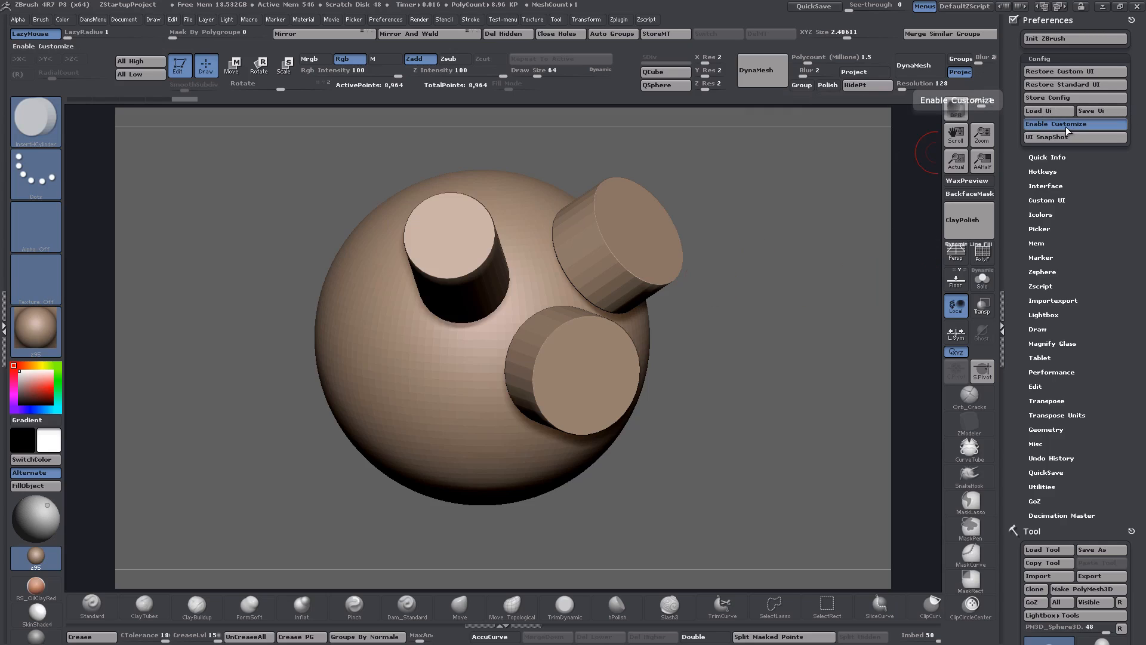
left_click(1041, 157)
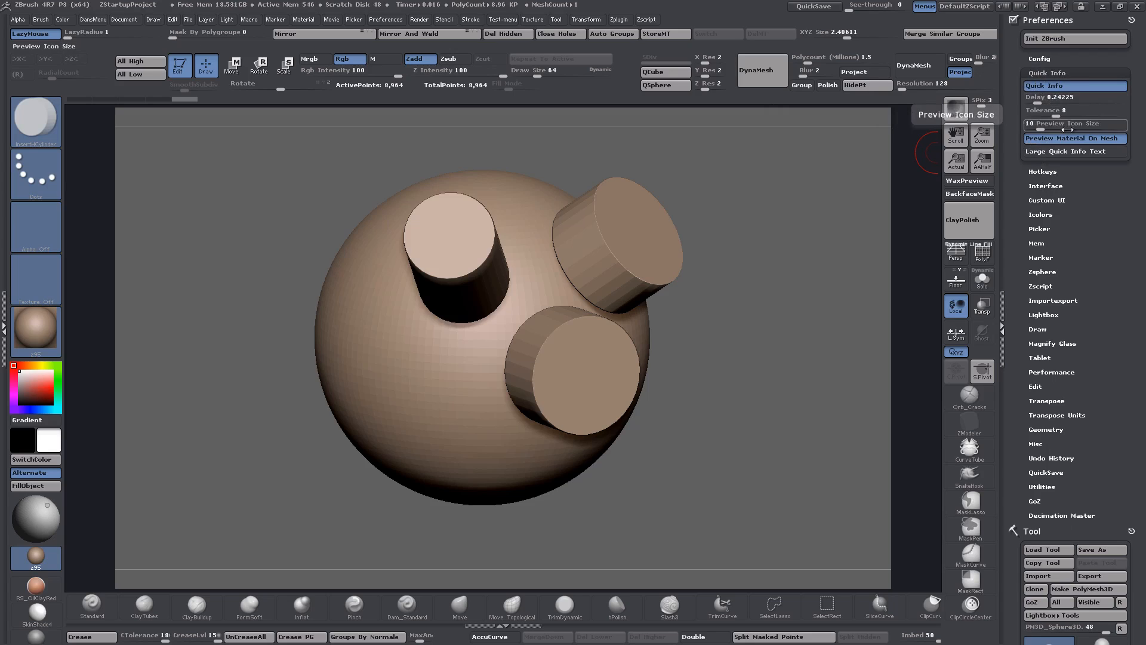
left_click(1043, 74)
Step: Examine the UI, UI Groups and SubPalette Popup settings under Interface, including the help note for Auto Hide 2D Tools
left_click(1040, 102)
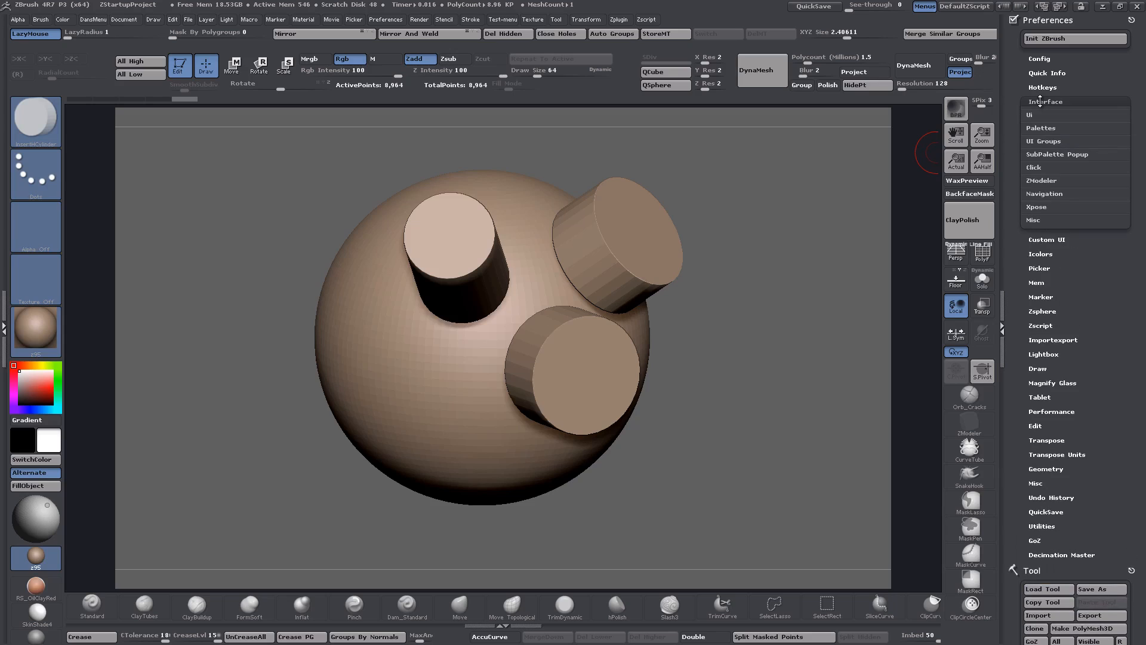
left_click(1036, 115)
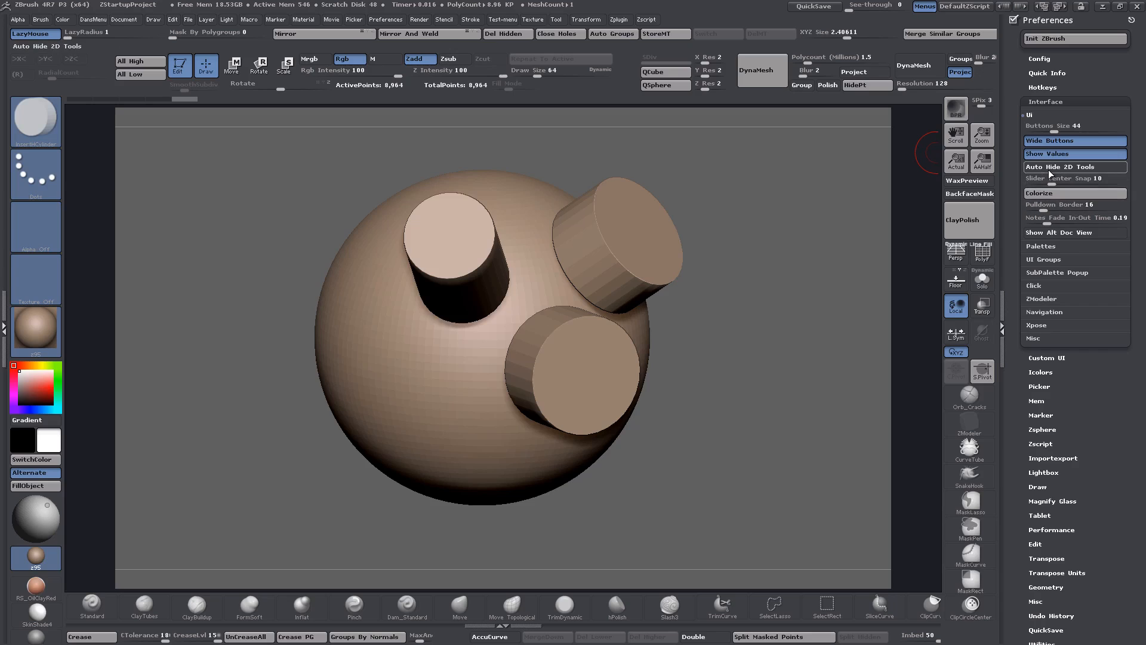
key("ctrl")
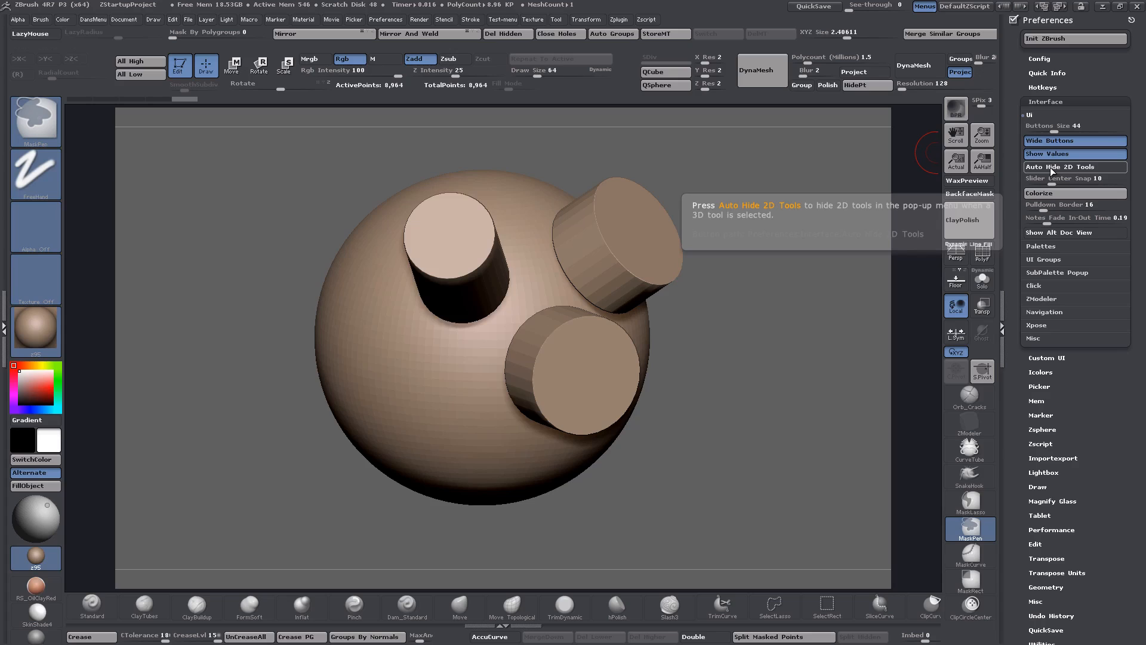
left_click(1030, 115)
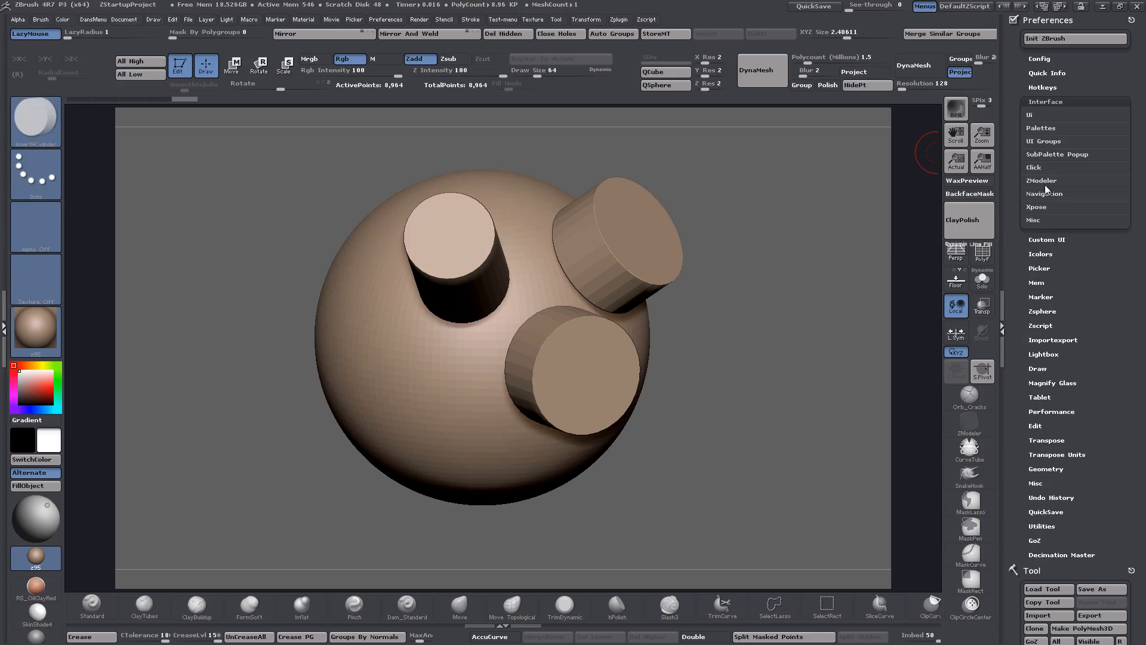
left_click(1039, 142)
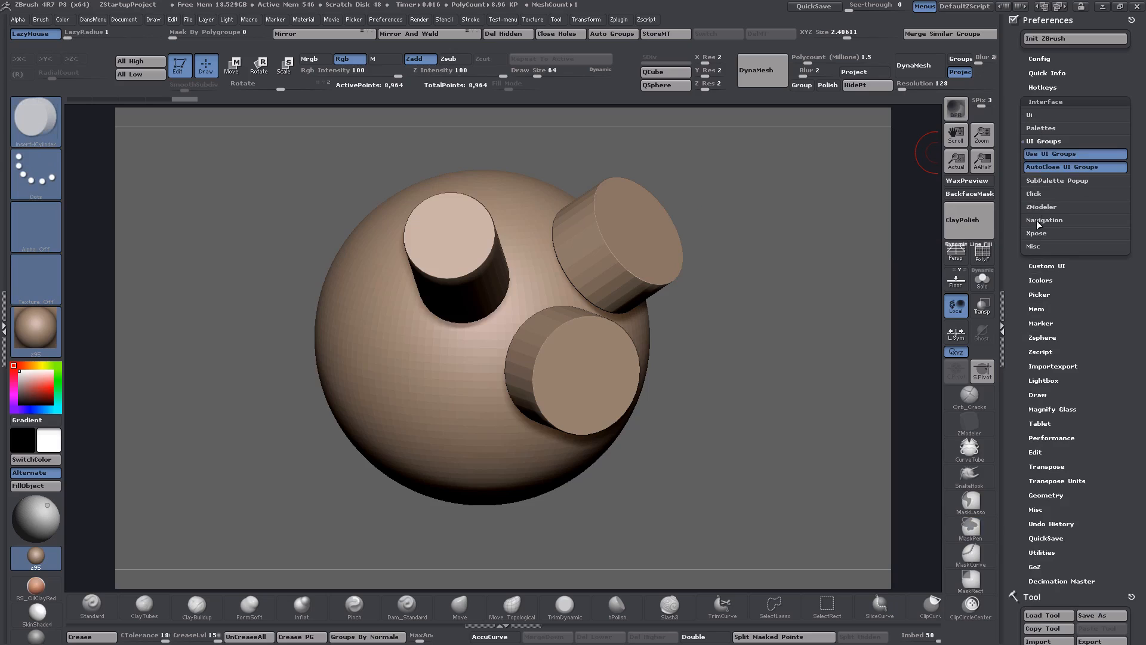
left_click(1039, 142)
left_click(1039, 156)
left_click(1040, 156)
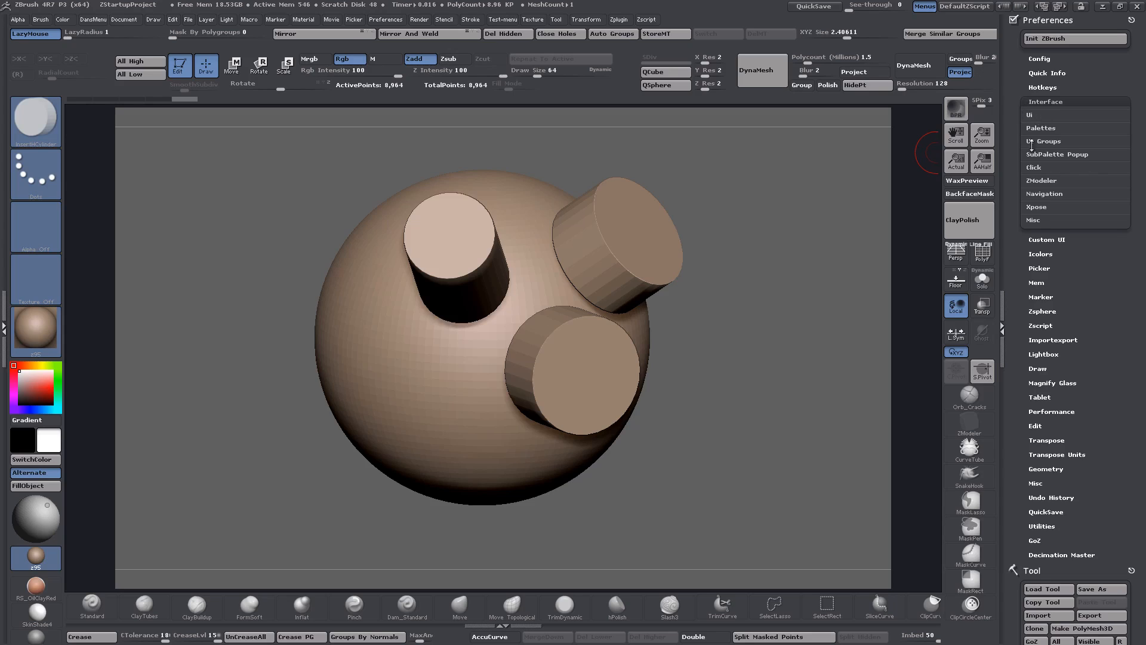
Step: Display the Interface Navigation settings and test RightClick Navigation by rotating the model from over its surface and the empty canvas
left_click(1037, 196)
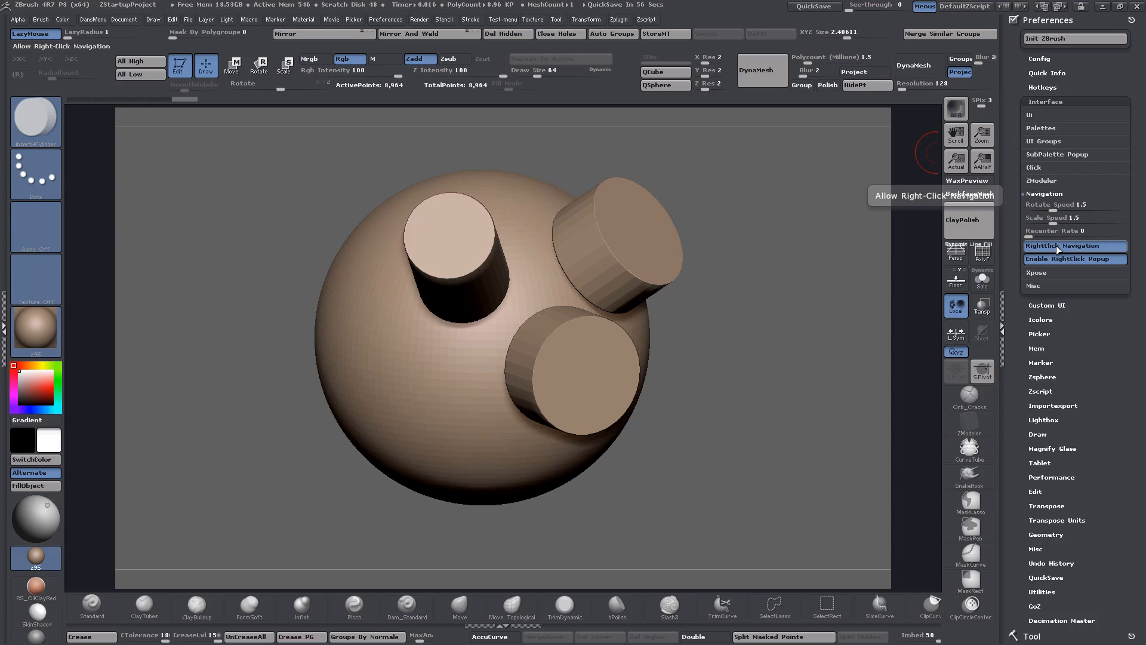
mouse_move(471, 340)
right_mouse_down()
mouse_move(615, 338)
mouse_move(482, 339)
right_mouse_up()
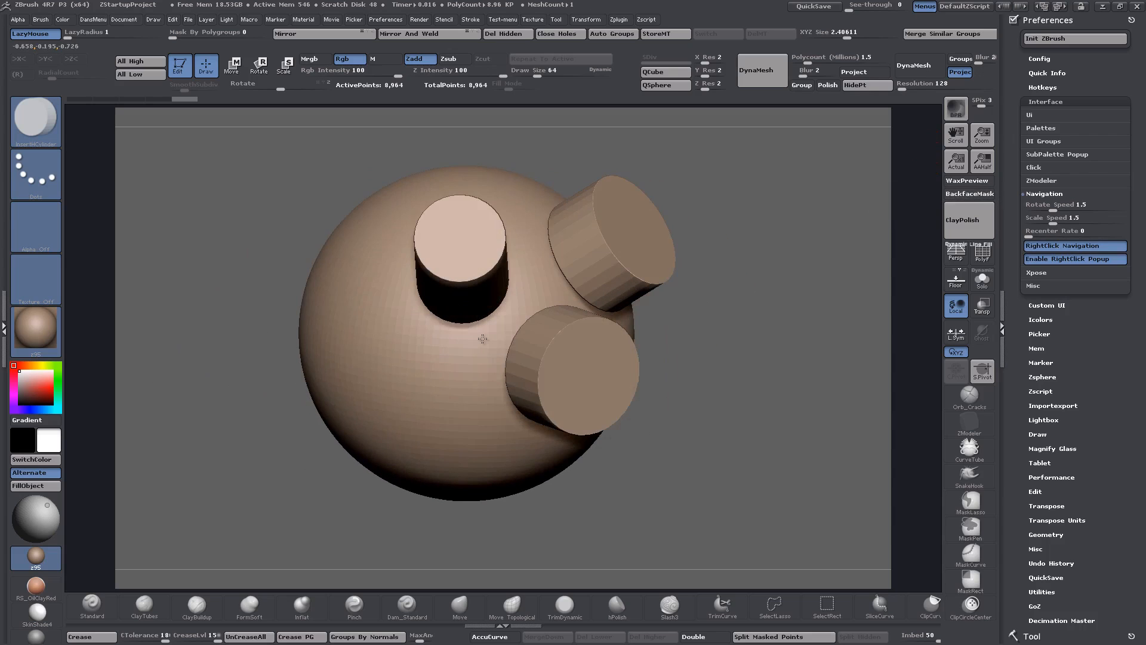
right_click_drag(407, 274, 551, 274)
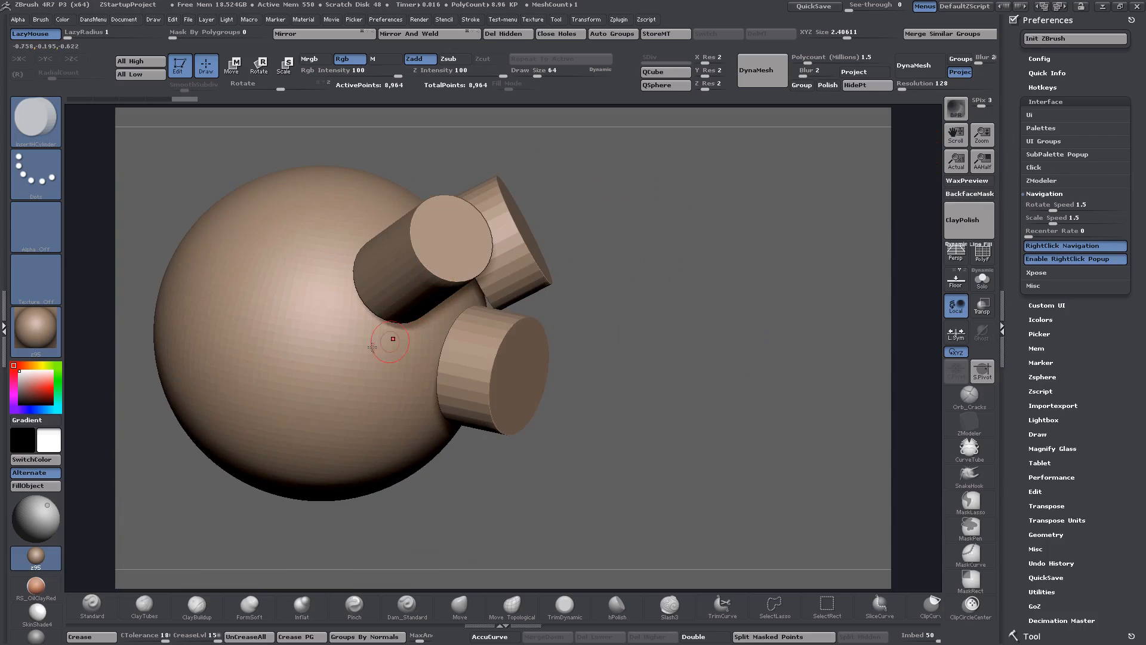
right_click_drag(373, 347, 431, 334)
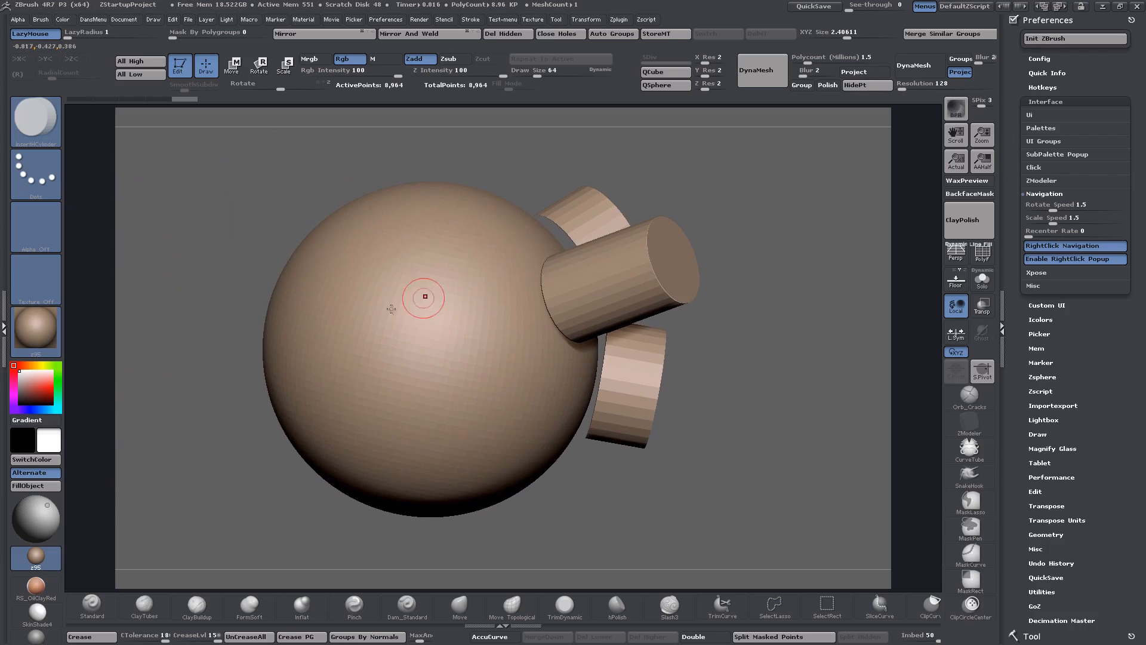
right_click_drag(400, 260, 404, 276)
mouse_move(794, 179)
right_mouse_down()
mouse_move(798, 189)
mouse_move(784, 191)
right_mouse_up()
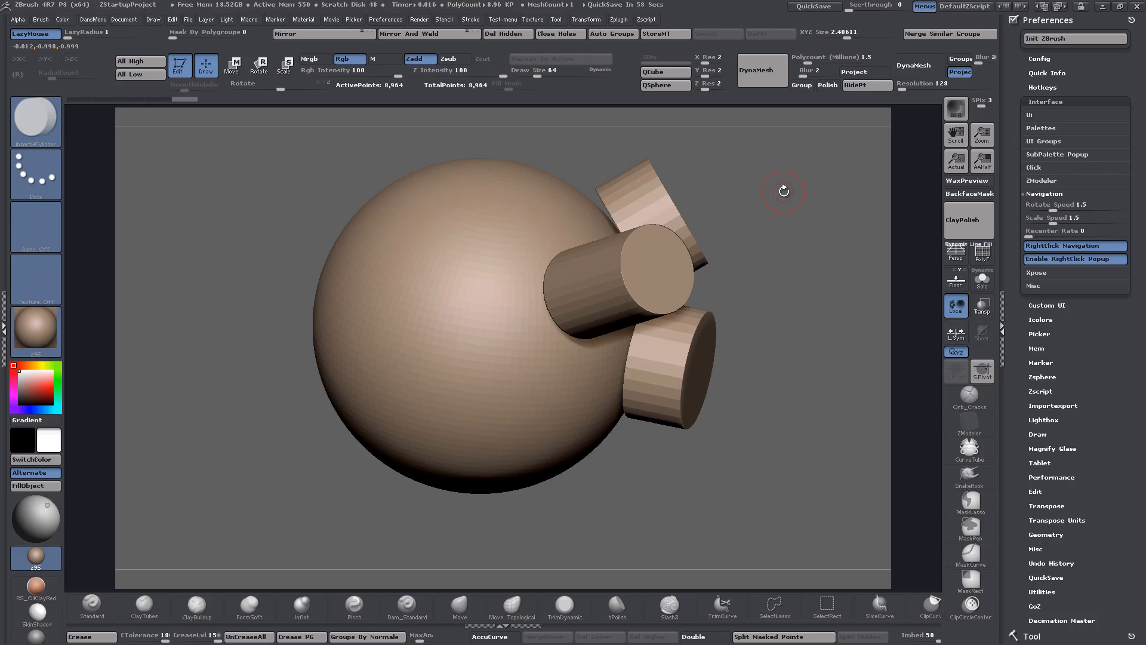
Step: Test RightClick Navigation over the model's surface by rotating, panning and zooming in close to the sphere and back out
right_click_drag(468, 271, 473, 309)
mouse_move(543, 267)
right_mouse_down("alt")
mouse_move(351, 299)
mouse_move(496, 271)
mouse_move(540, 276)
right_mouse_up("alt")
left_click_drag(197, 221, 163, 204, "alt")
mouse_move(476, 293)
right_mouse_down("alt")
mouse_move(489, 293)
mouse_move(599, 507)
right_mouse_up("alt")
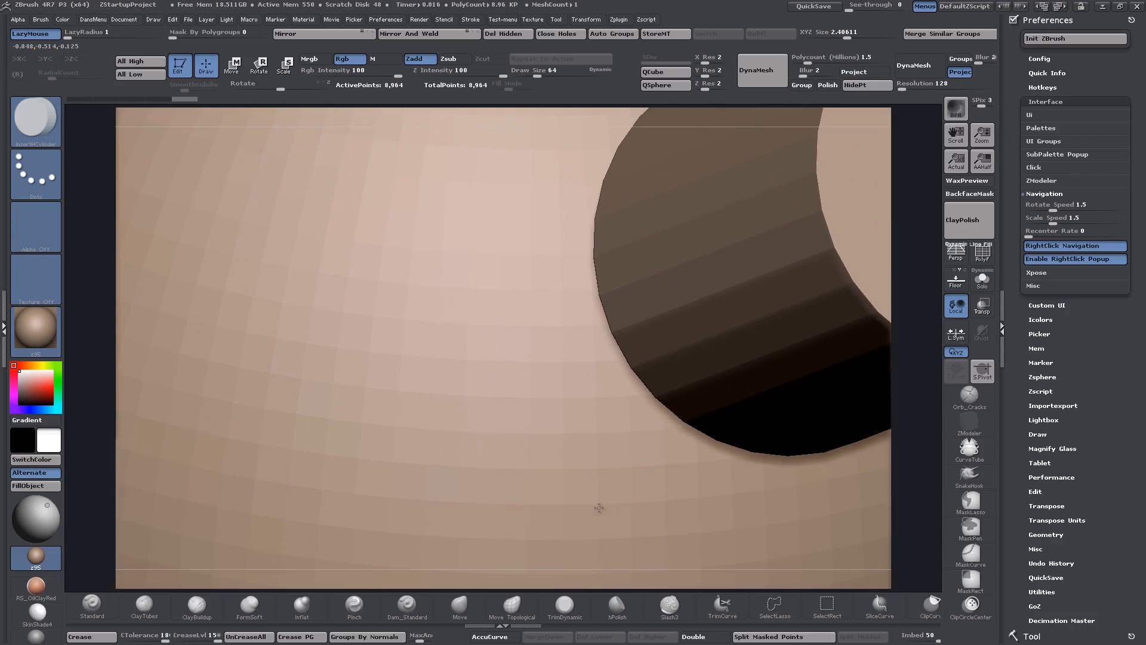
right_click_drag(547, 256, 582, 388, "ctrl")
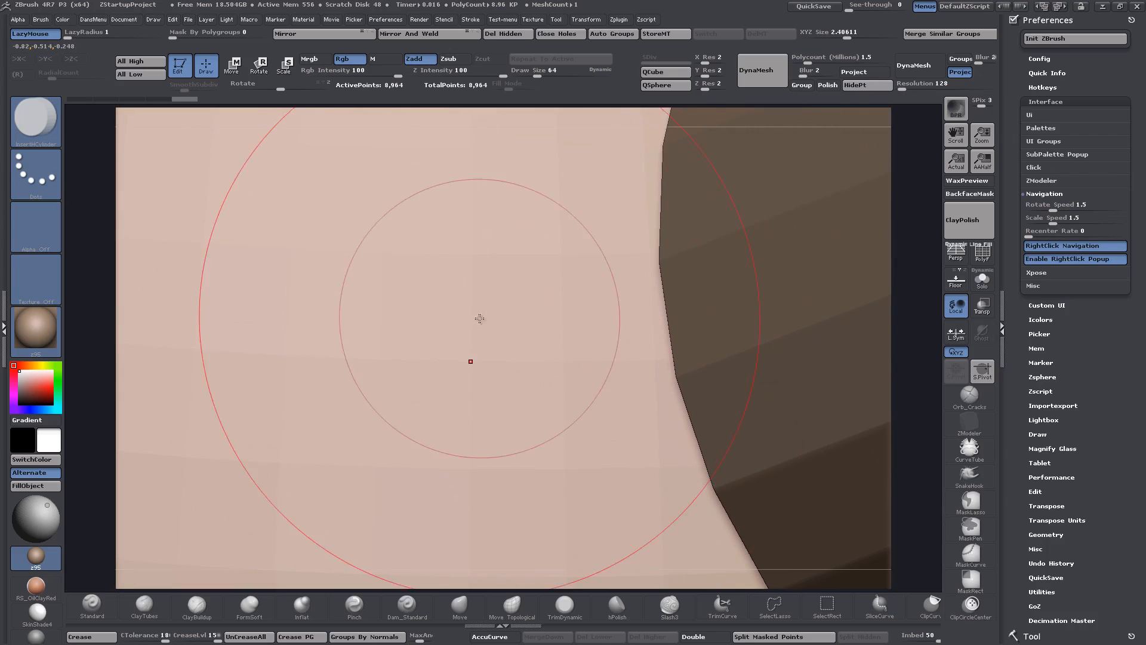
left_click_drag(95, 281, 88, 281)
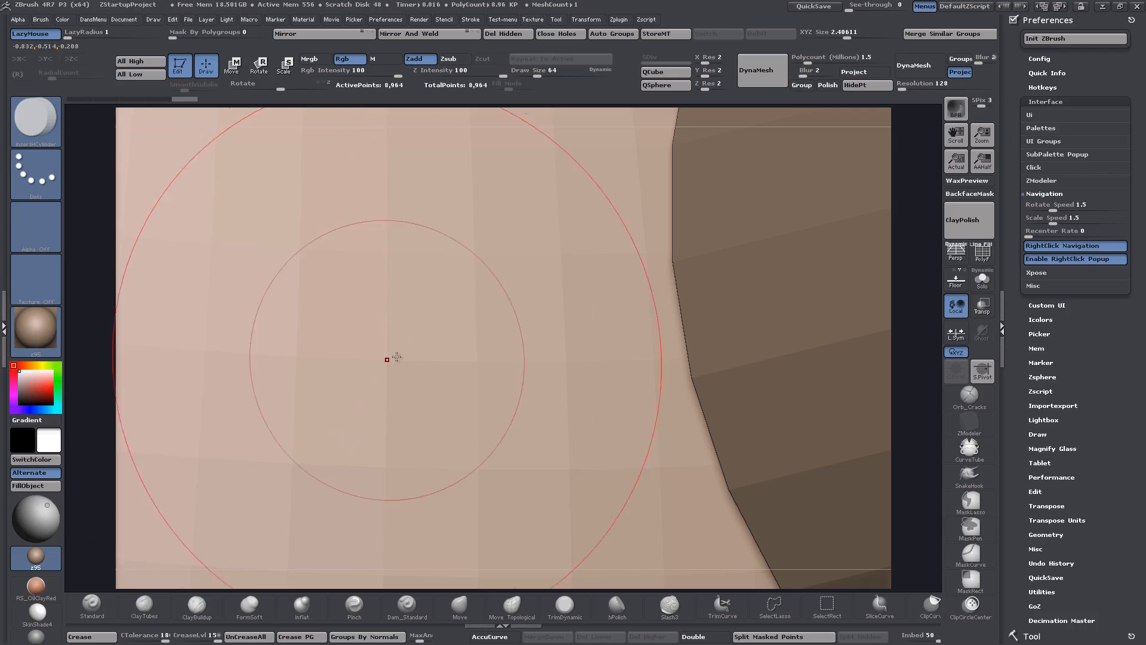
mouse_move(390, 358)
right_mouse_down()
mouse_move(443, 335)
mouse_move(468, 381)
mouse_move(453, 361)
right_mouse_up()
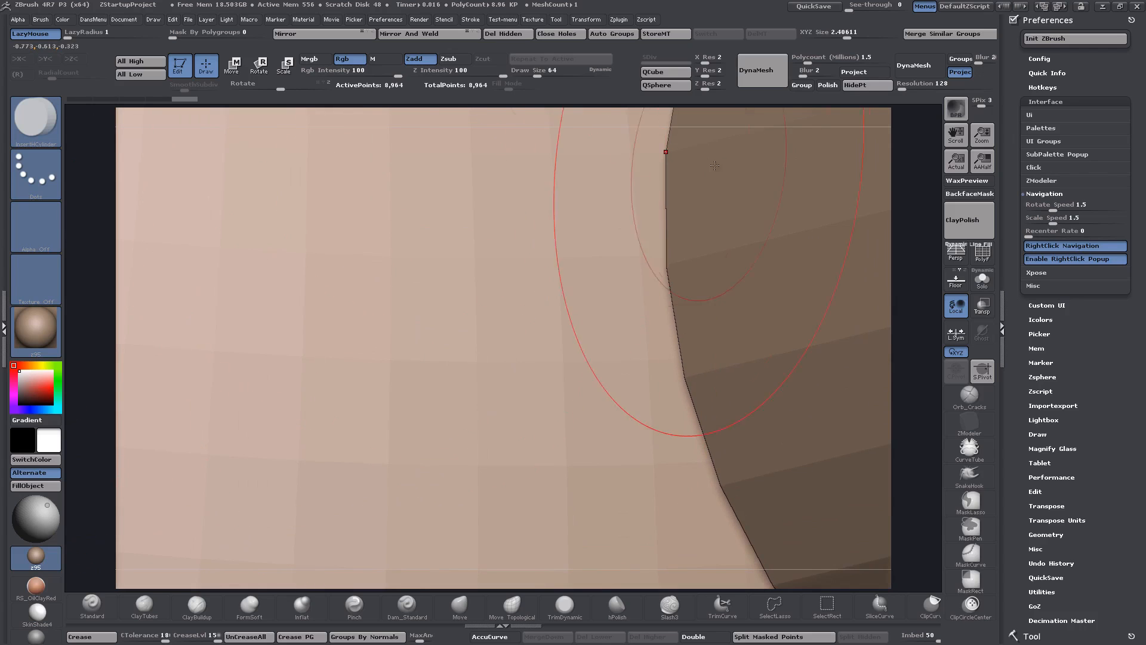
right_click_drag(537, 373, 525, 179)
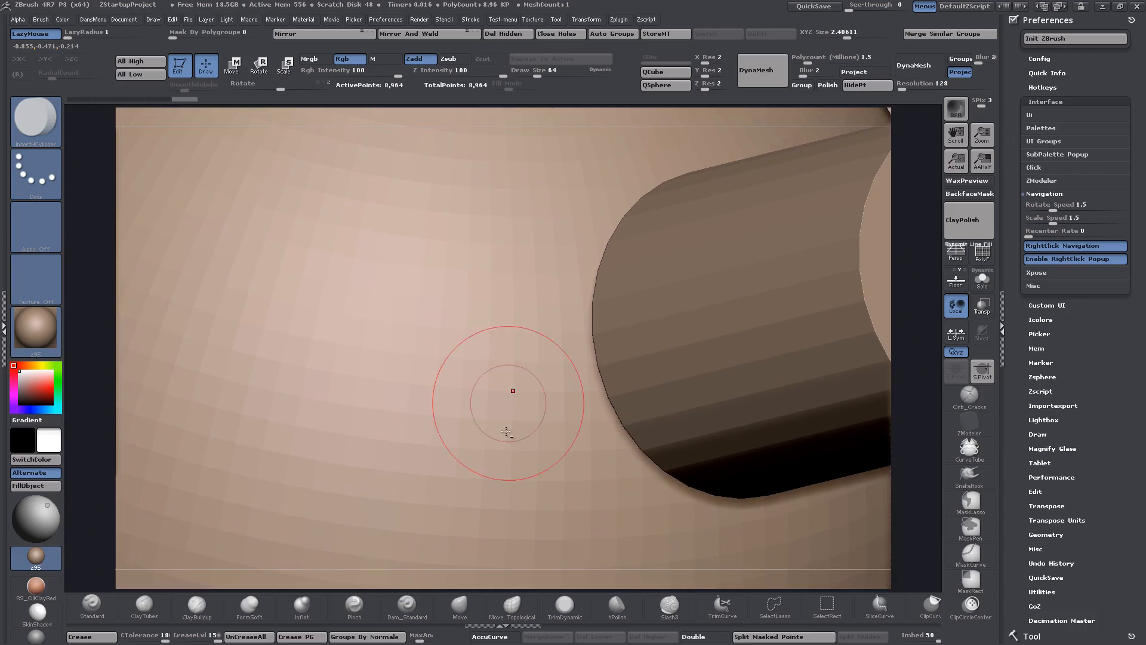
right_click_drag(511, 391, 515, 319, "ctrl")
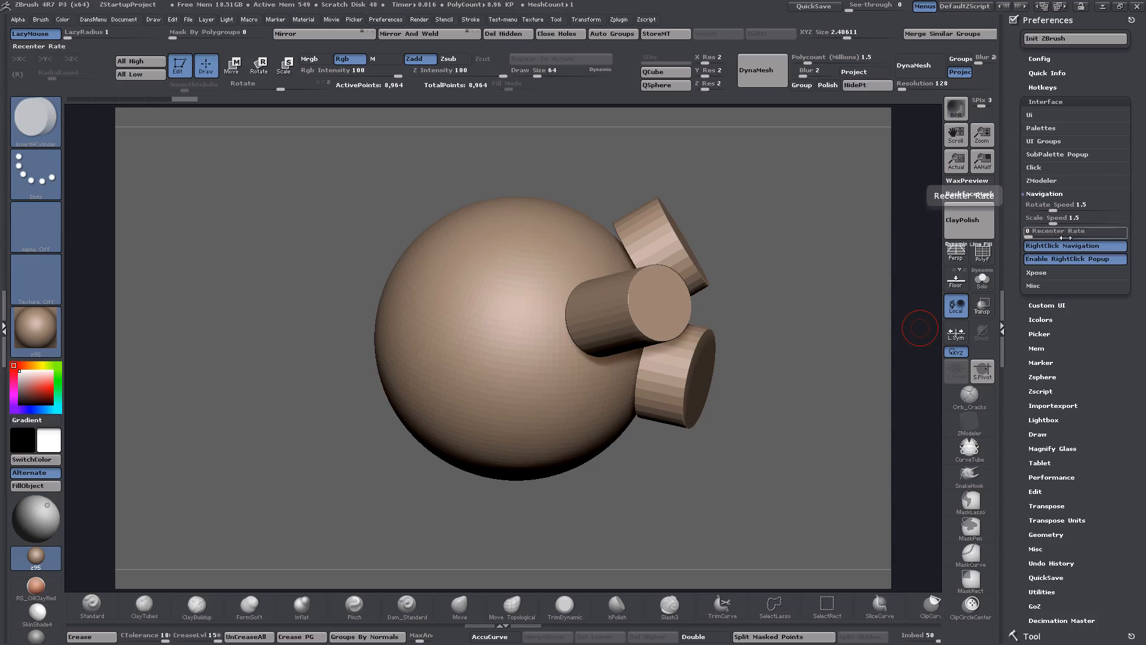
Step: Collapse the Navigation settings and the whole Interface group in the preferences
left_click(1045, 101)
left_click(1044, 101)
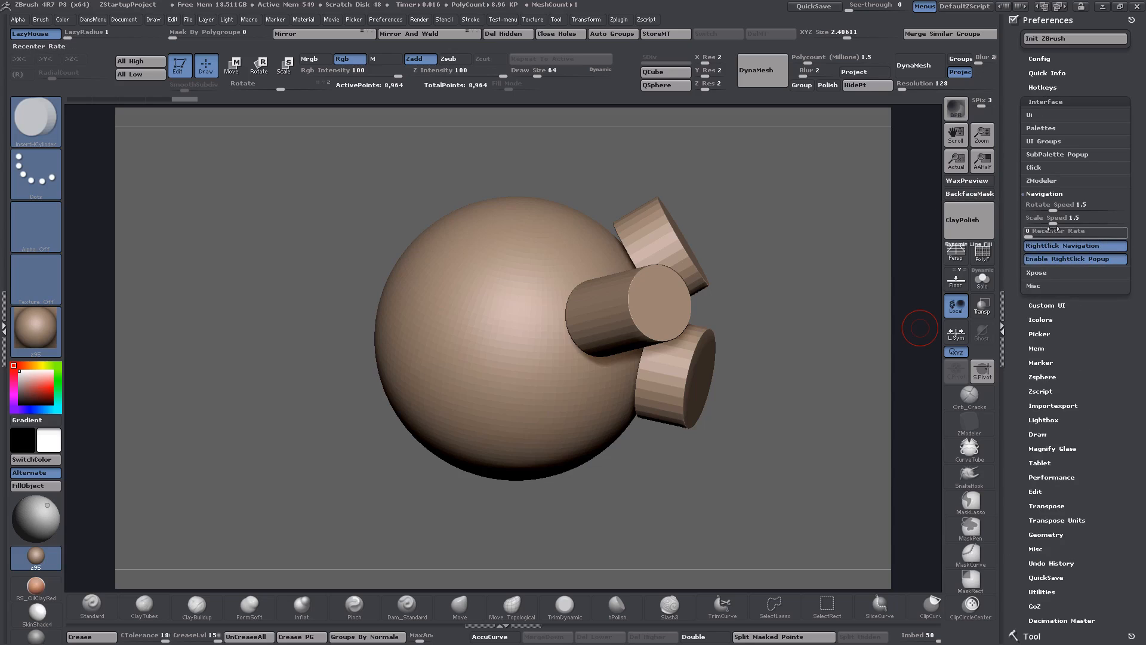
left_click(1045, 193)
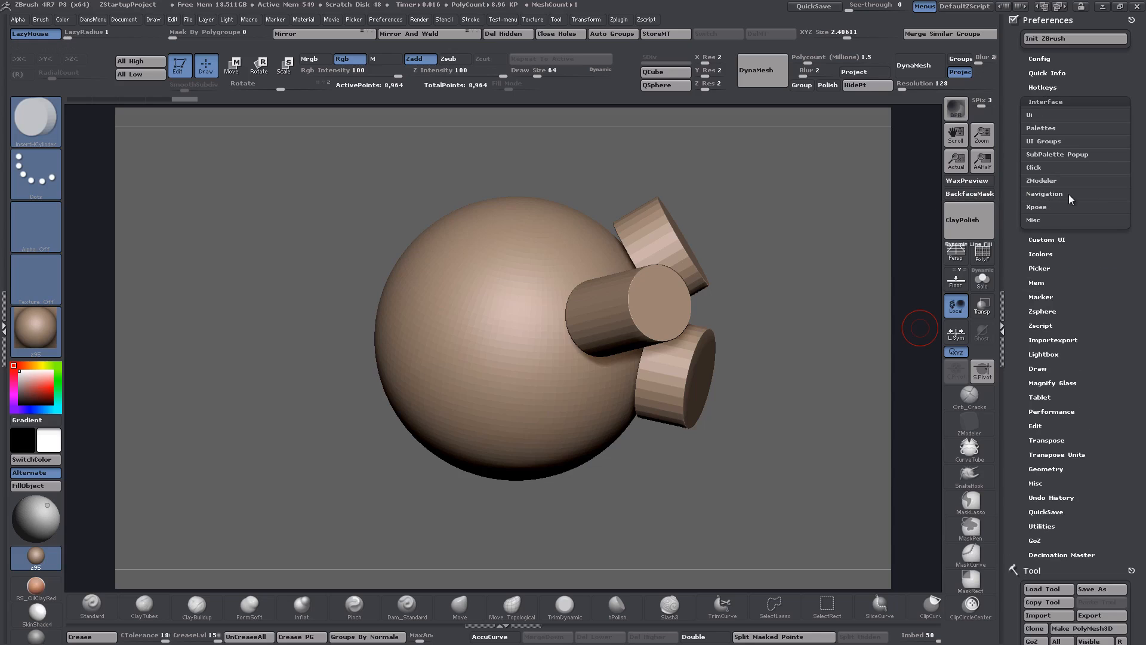
left_click(1047, 102)
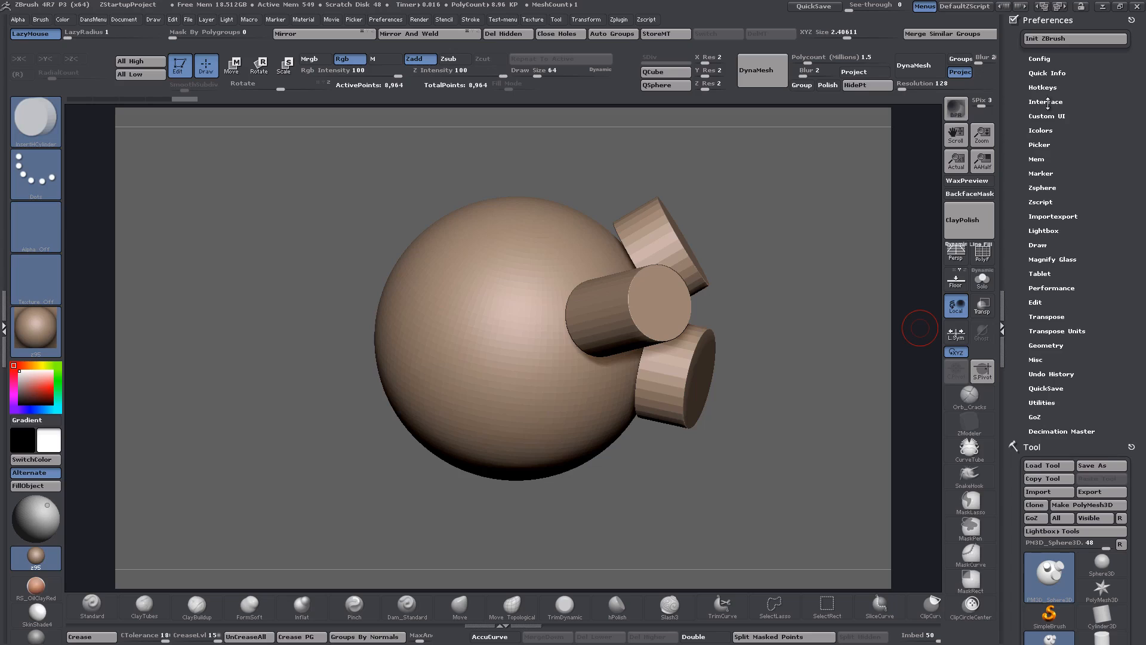
Step: Display the Custom UI settings and bring up the custom TopologyTools menu over the canvas
left_click(1048, 116)
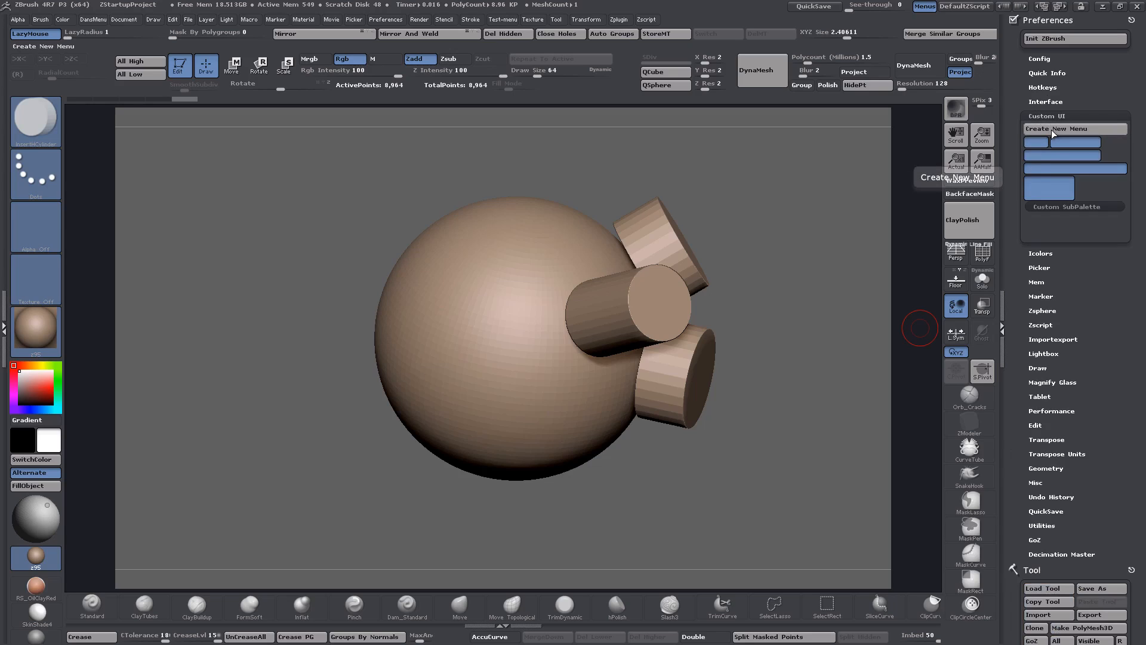
key("ctrl+shift+t")
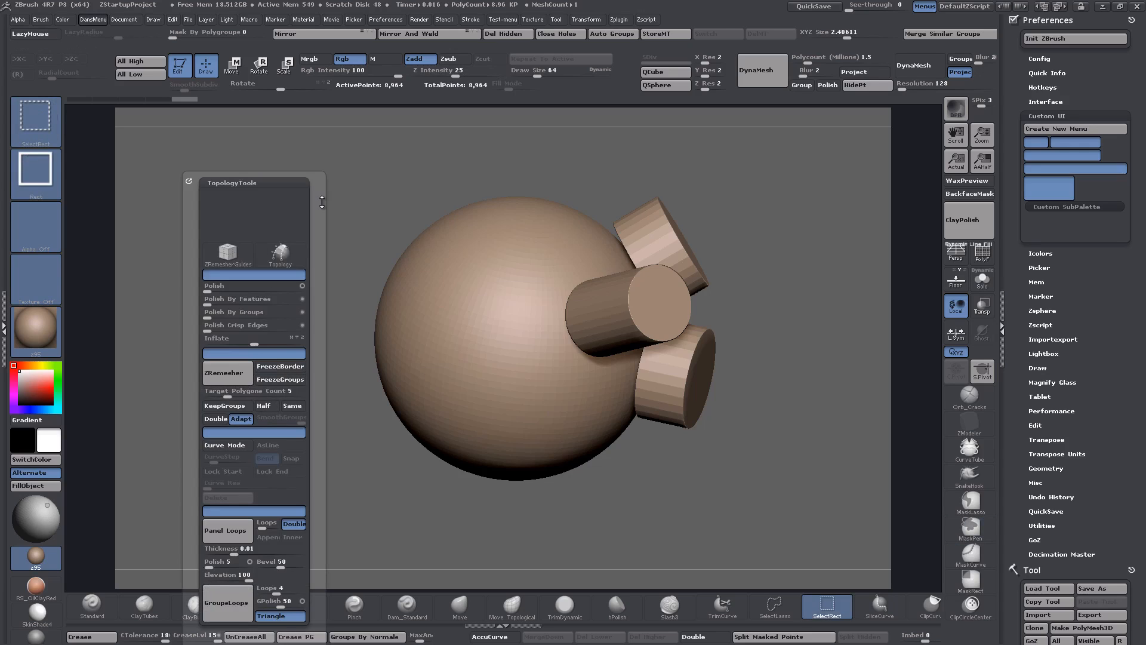
left_click_drag(778, 247, 774, 256)
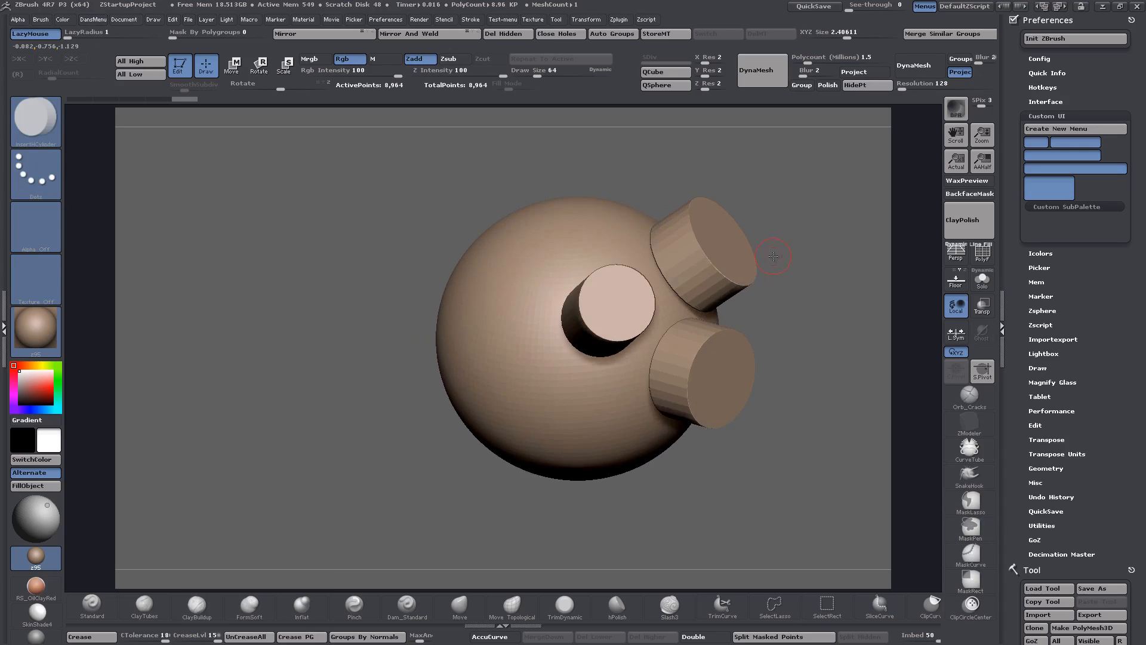
Step: Close the Custom UI group and examine the interface color swatches and opacity settings under Icolors
left_click(1044, 115)
left_click(1040, 130)
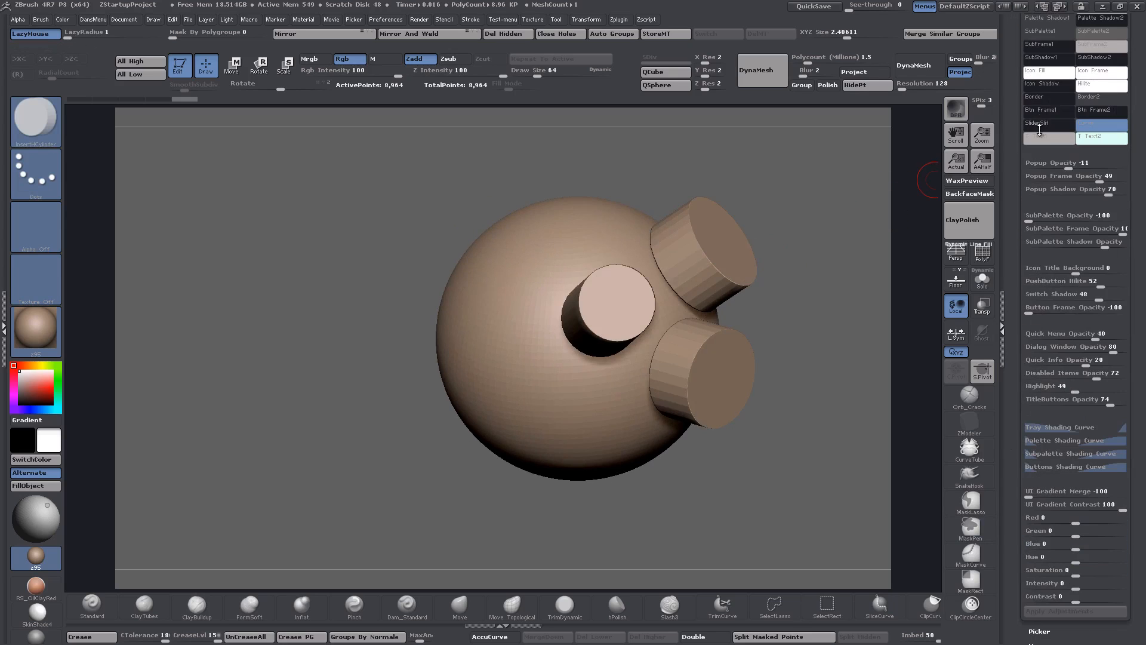
scroll(1014, 224, "down", 3)
scroll(1014, 223, "up", 2)
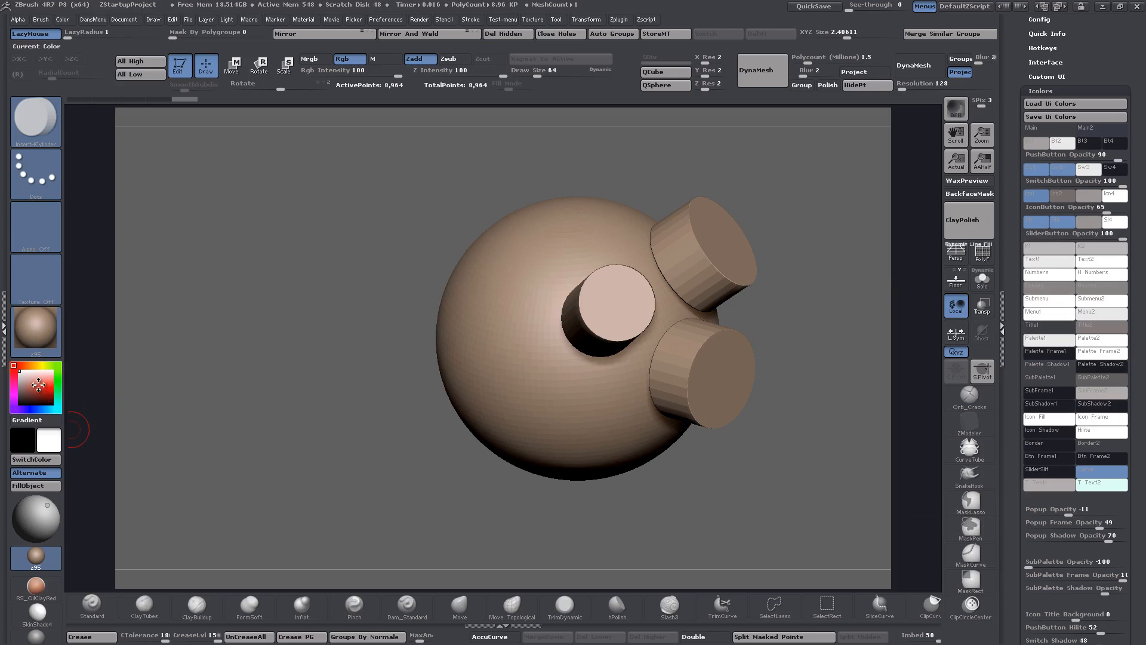
Step: Set the current color to red, then sample the blue of the switch button swatches from the interface
left_click_drag(37, 385, 51, 392)
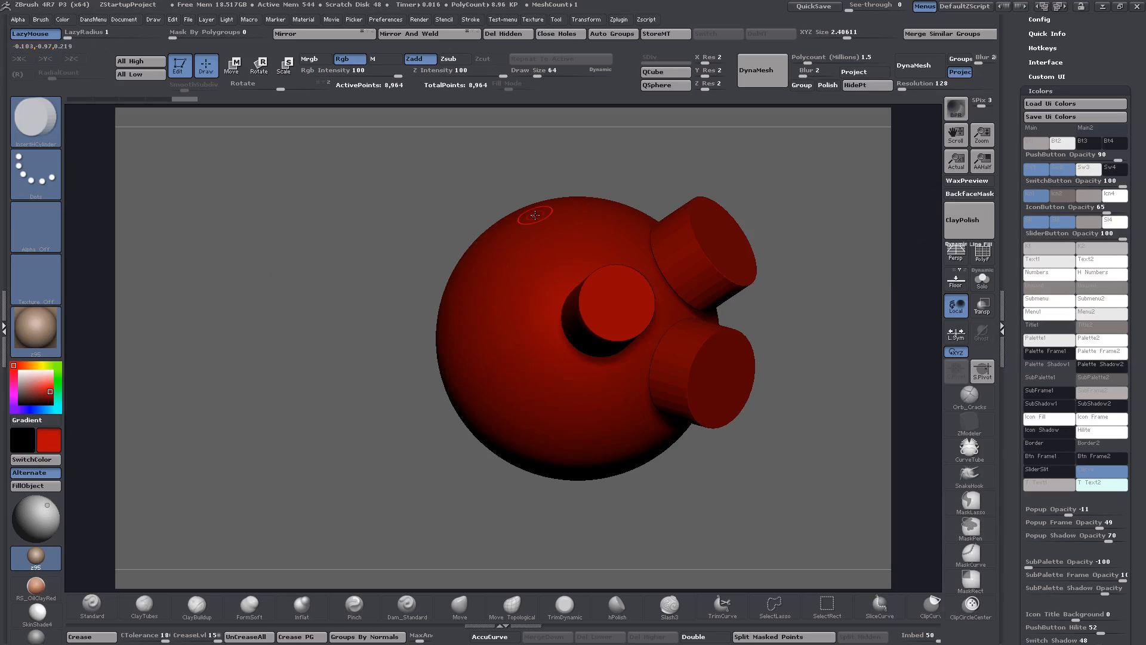
mouse_move(40, 385)
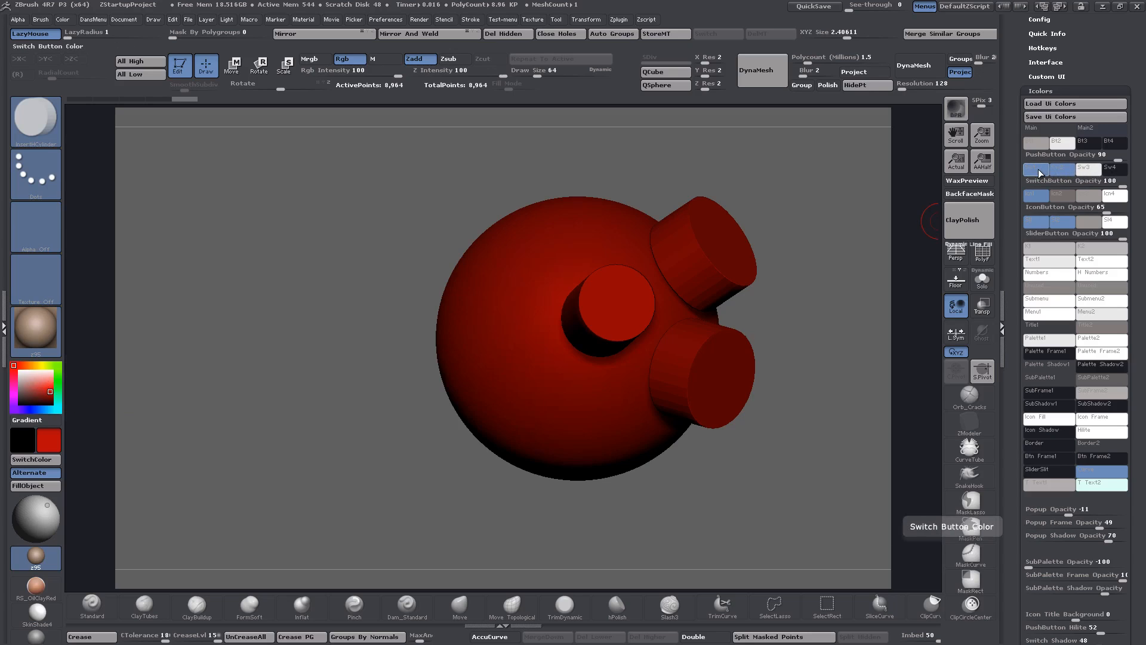
key("c")
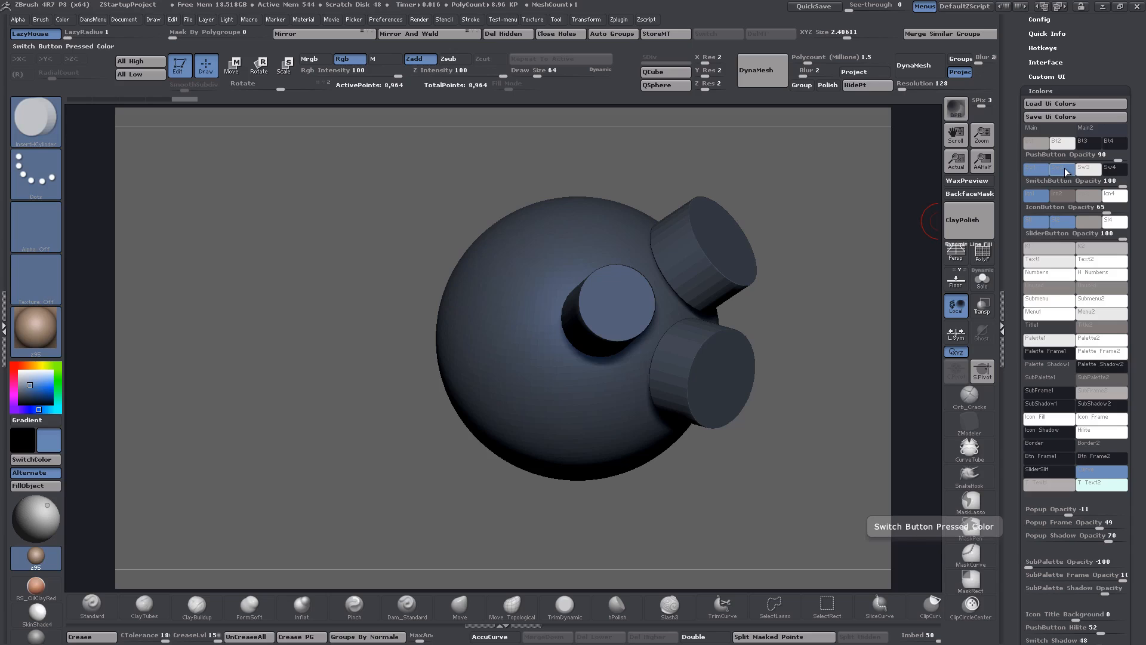
Step: Pick a bright red and apply it to the Switch Button, Switch Button Pressed and first Icon Button color swatches
left_click(13, 366)
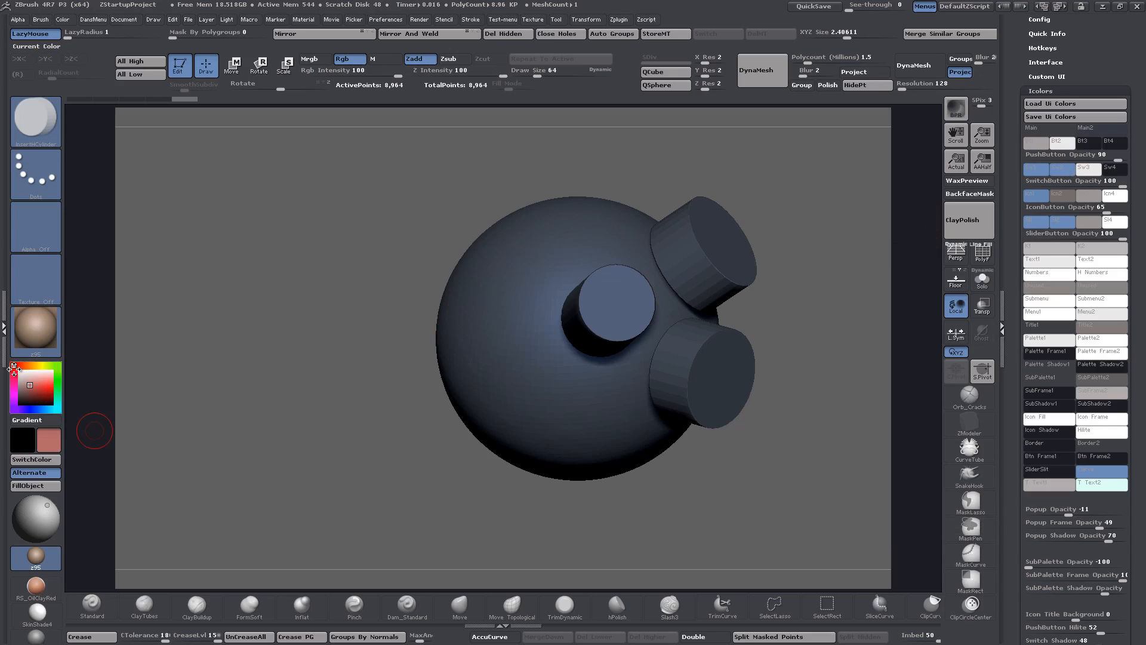
left_click_drag(36, 388, 50, 390)
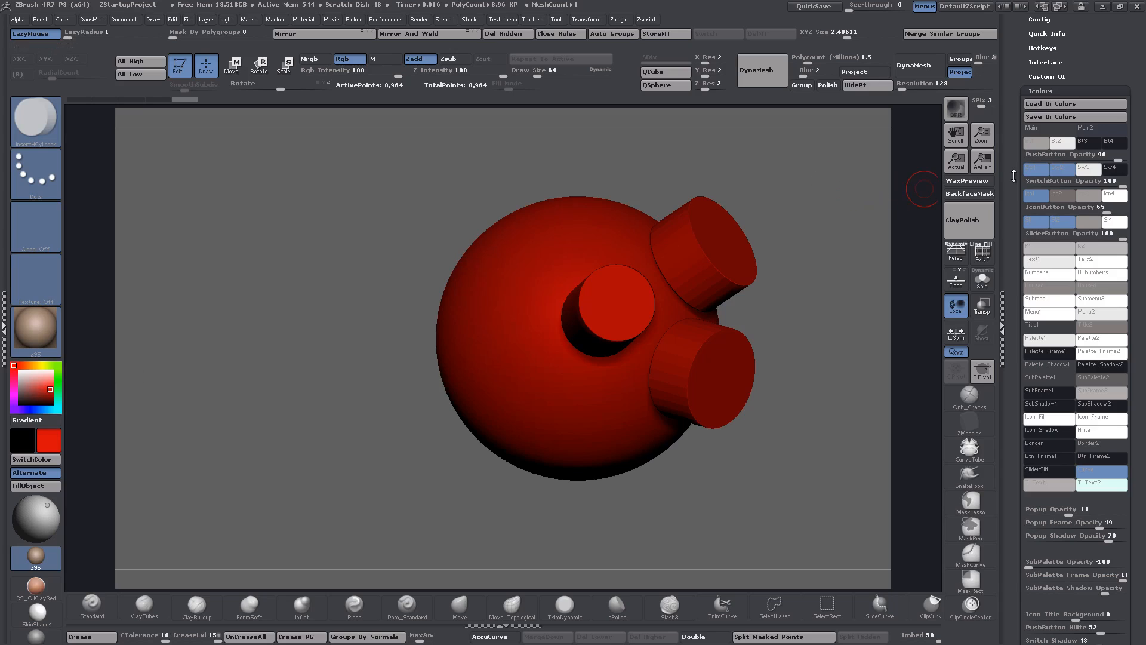
left_click(1039, 169)
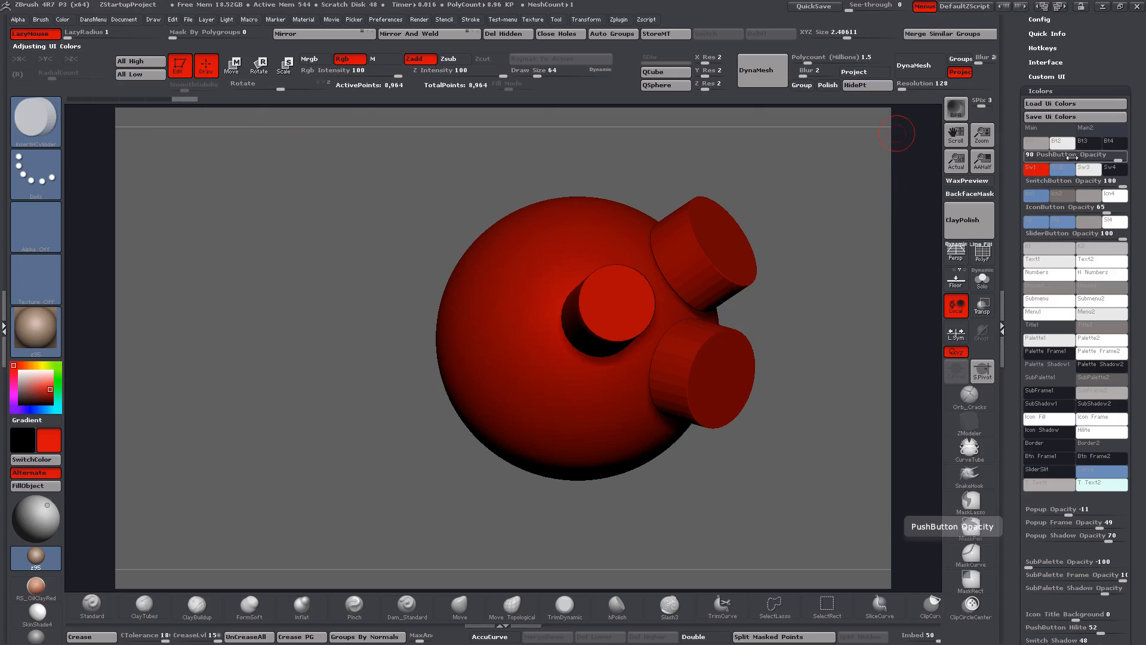
left_click(1049, 173)
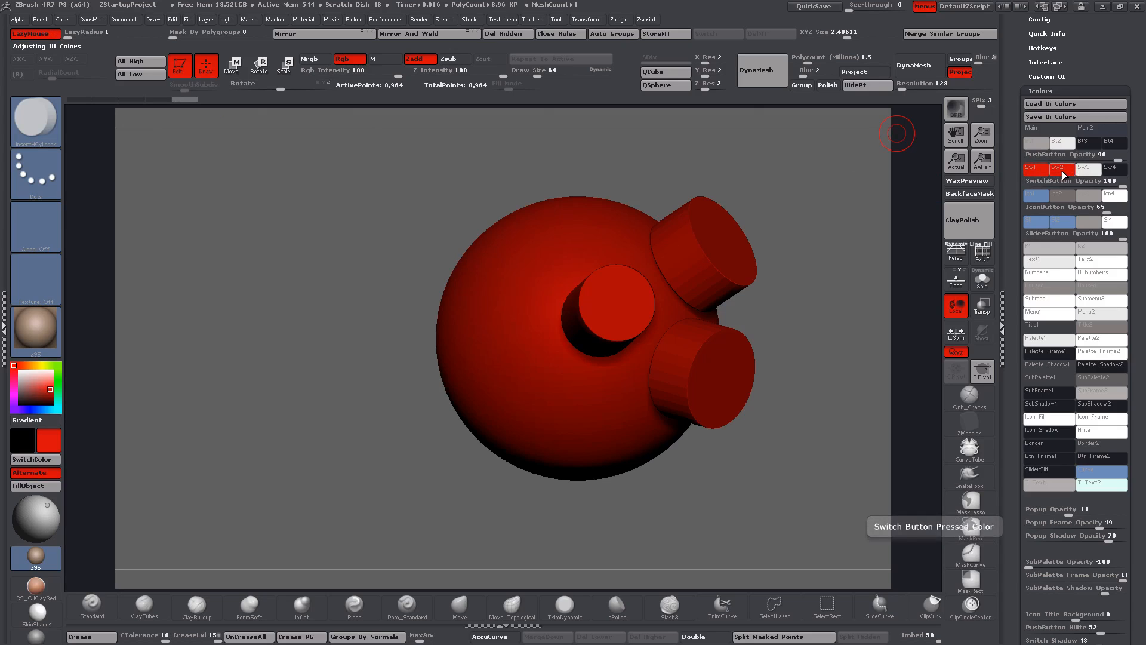
left_click(1036, 195)
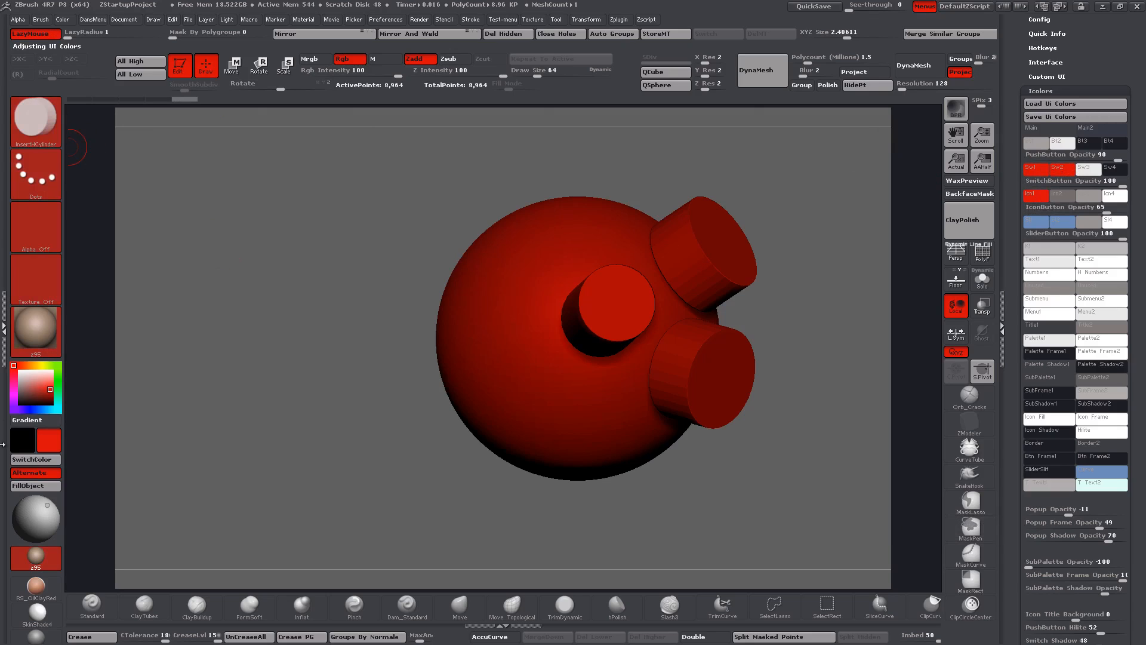
Step: Apply the red to both Numbers swatches, Text1, Text2, Menu1 and Menu2 in the interface colors
mouse_move(840, 326)
left_mouse_down()
mouse_move(800, 329)
mouse_move(837, 327)
left_mouse_up()
left_click_drag(1016, 55, 1022, 89)
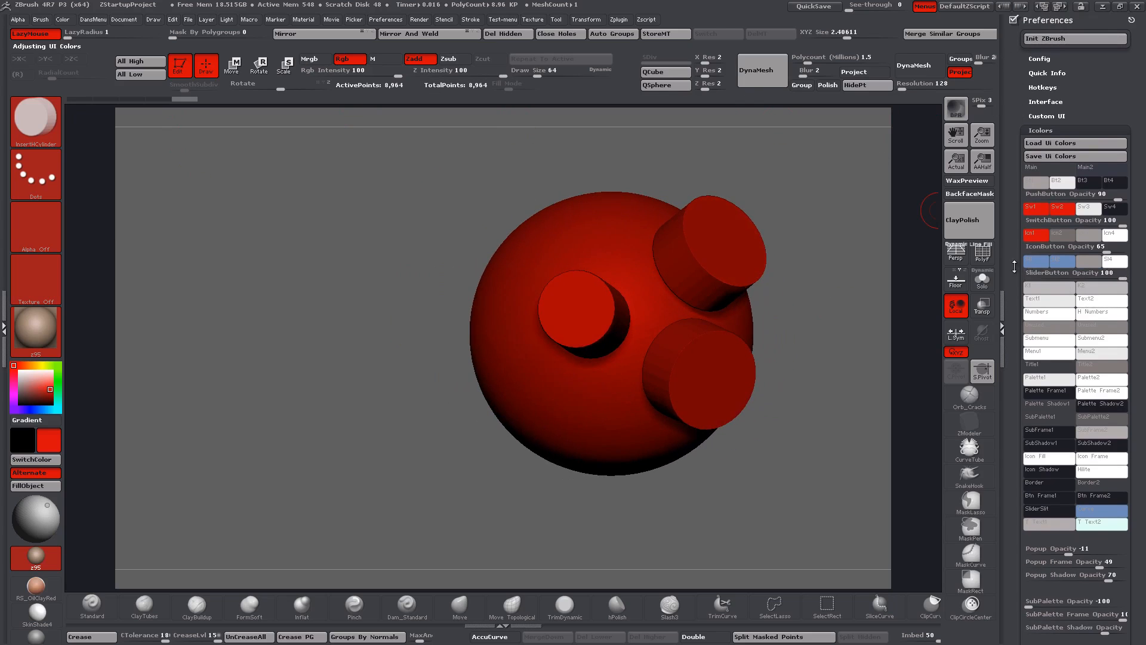
left_click(1045, 313)
left_click(1094, 313)
left_click(1058, 297)
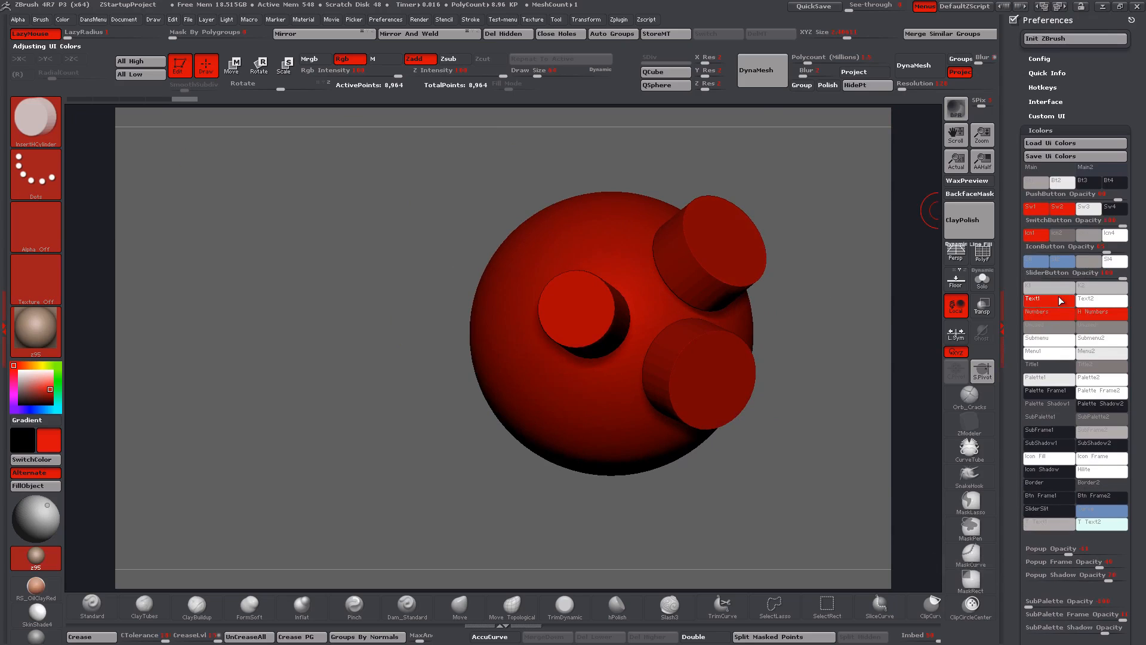
left_click(1098, 299)
left_click(1093, 352)
left_click(1052, 354)
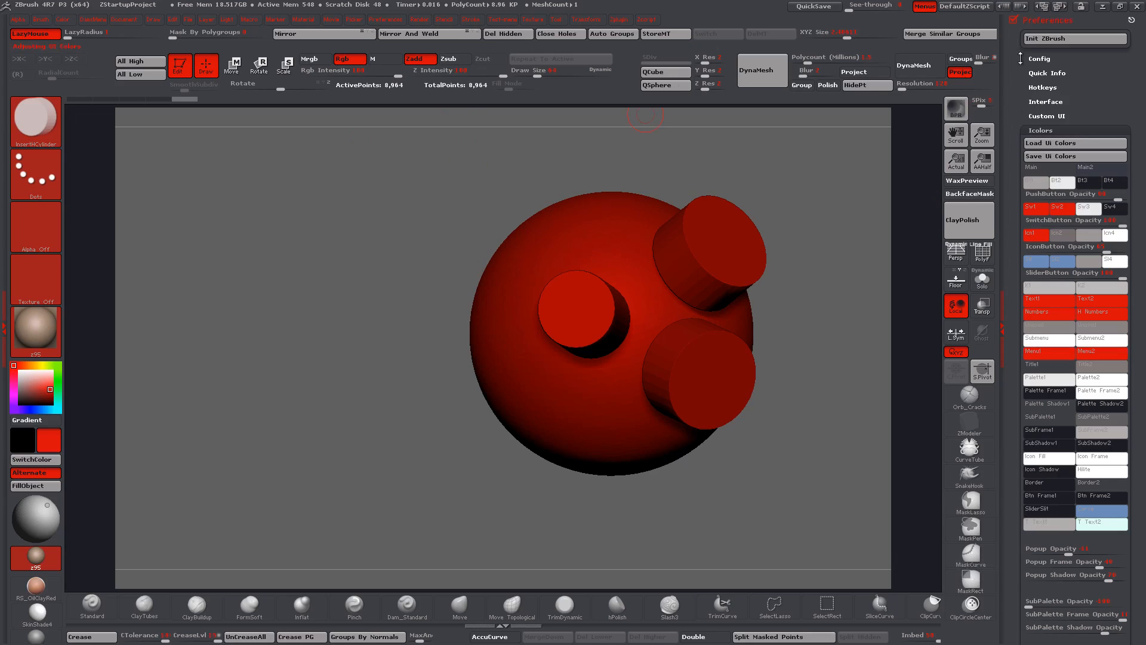
Step: Load the saved interface configuration MY_UI4r7.cfg from the ZStartup folder through the Config settings
left_click(1042, 58)
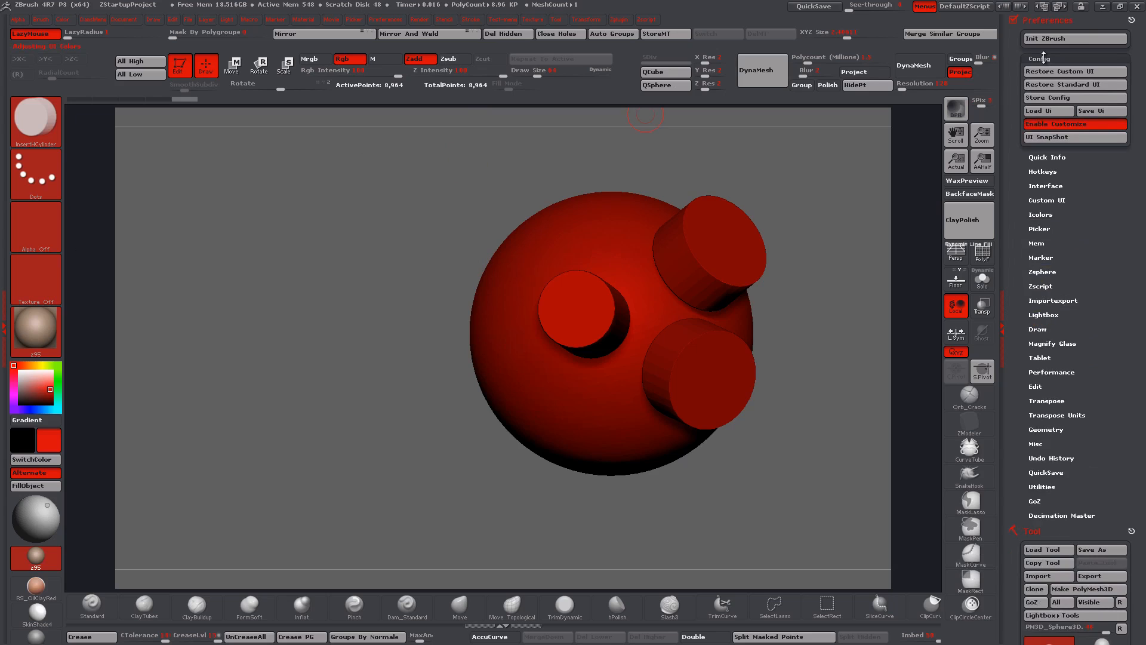
left_click(1039, 111)
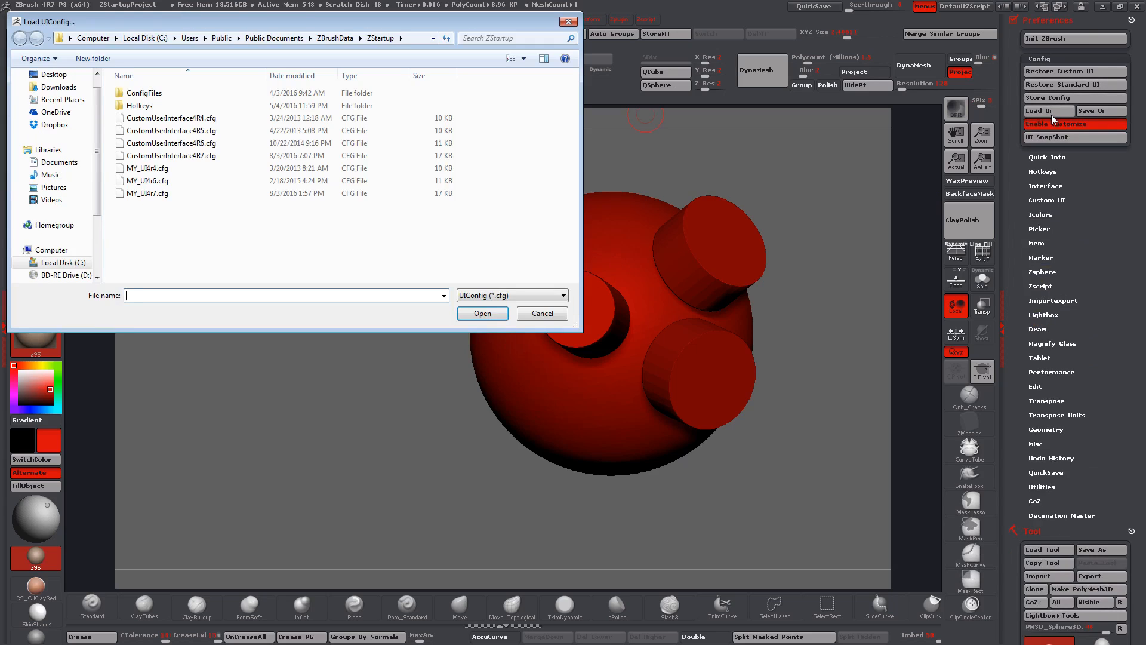
double_click(149, 193)
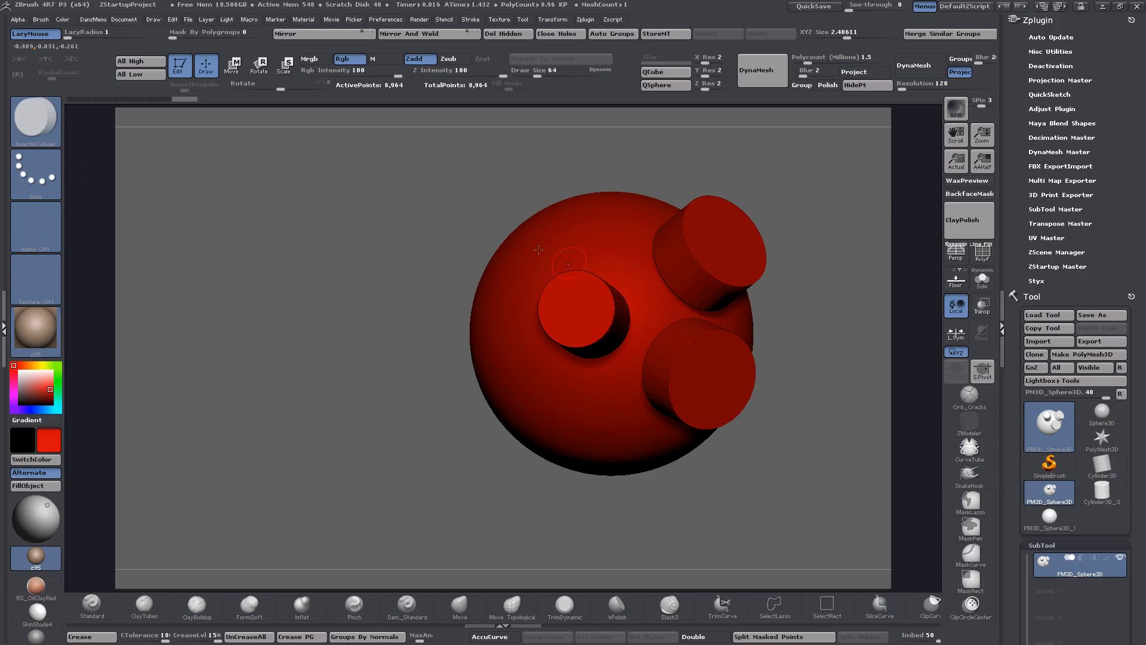
Step: Set the model's current color back to white
left_click_drag(205, 274, 701, 195)
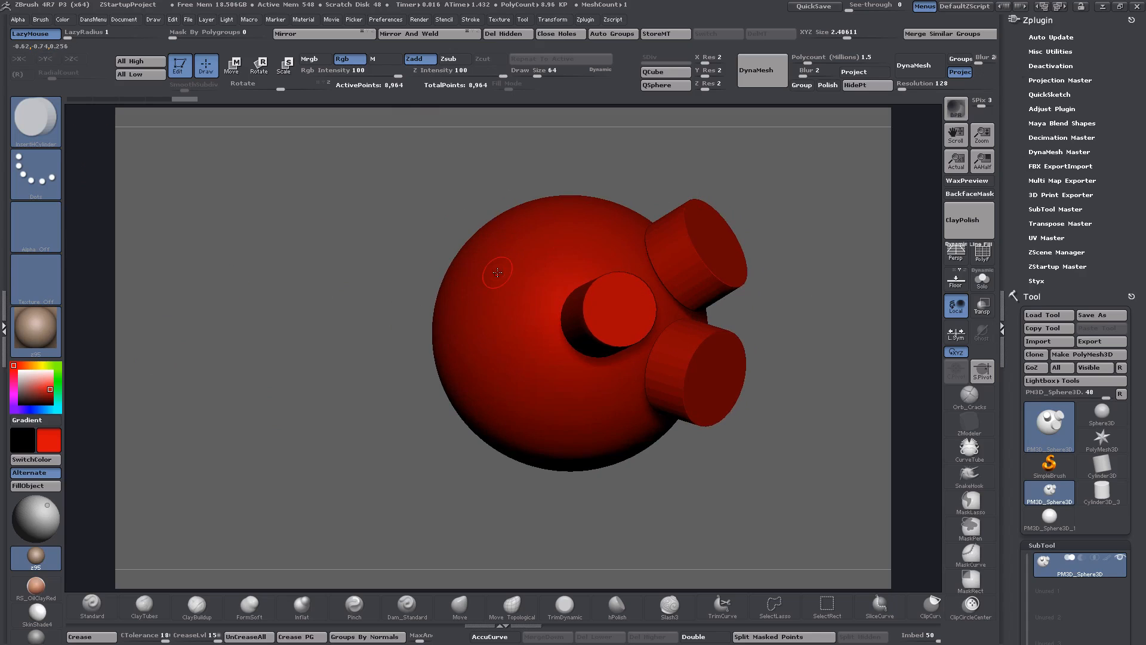
left_click_drag(296, 350, 252, 215, "alt")
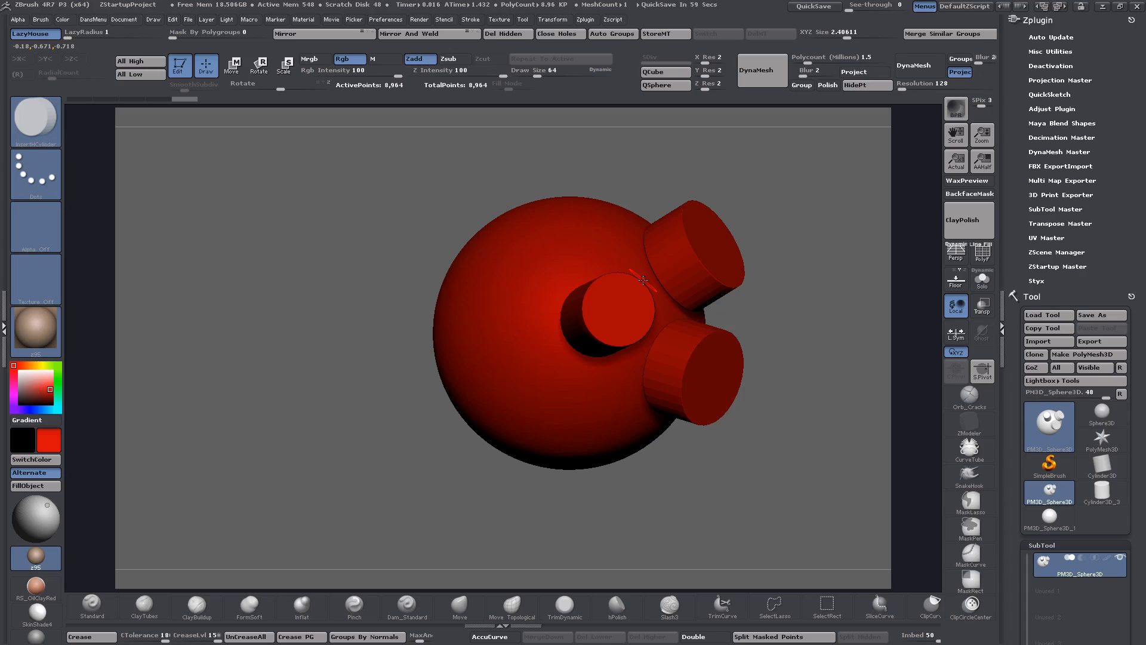
right_click_drag(622, 307, 570, 302)
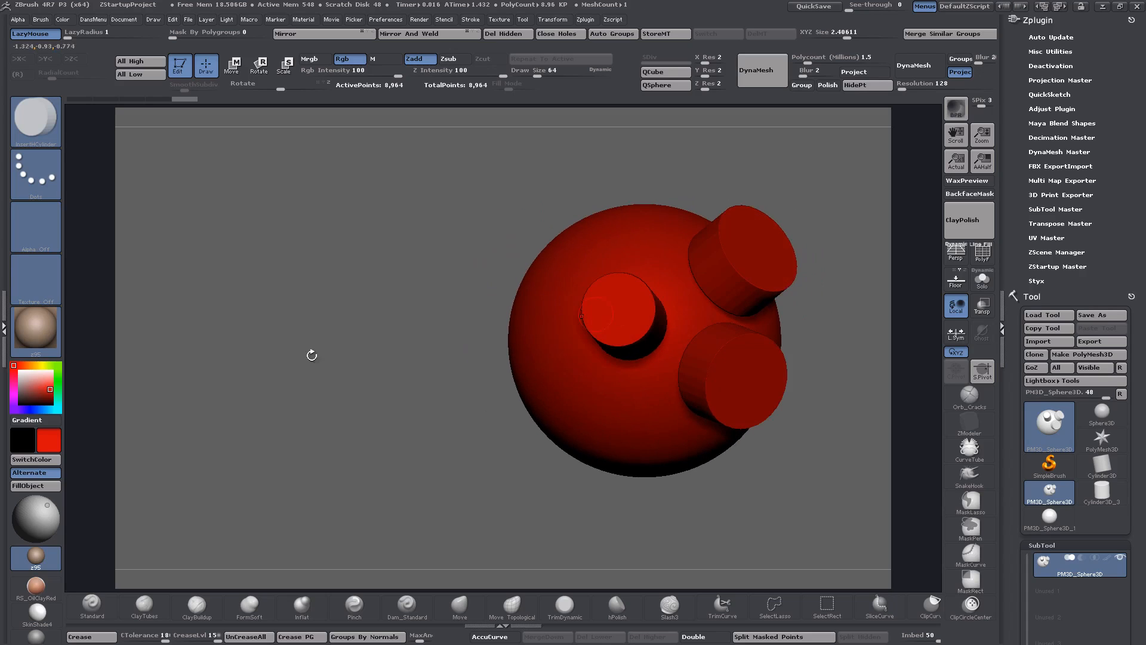
left_click_drag(33, 380, 18, 370)
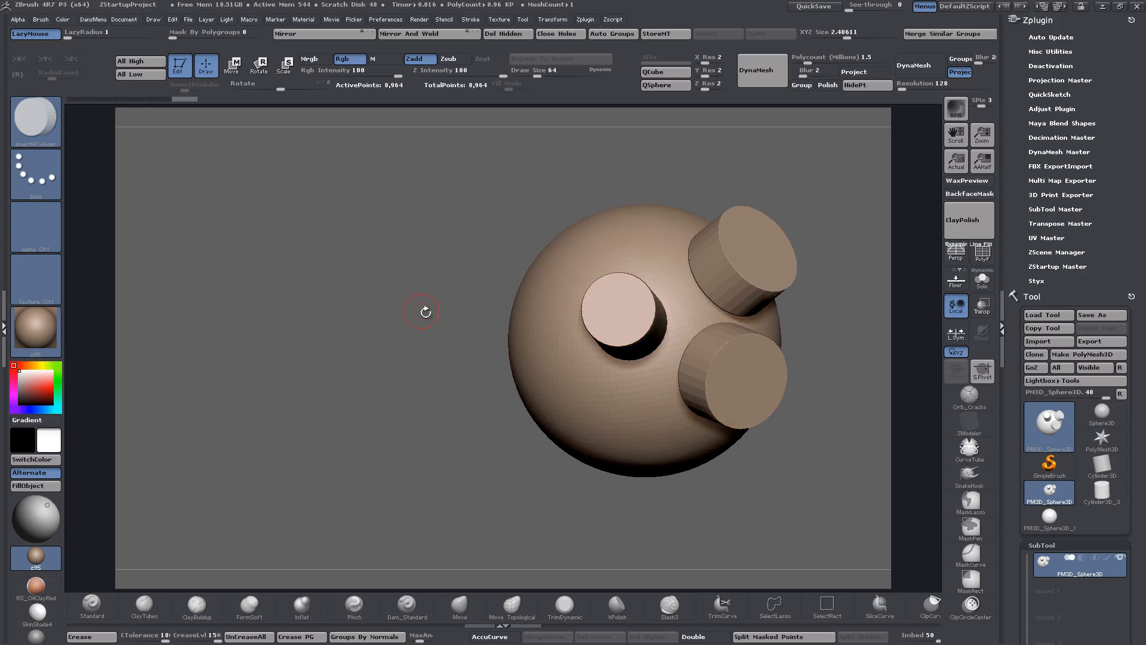
left_click_drag(425, 311, 290, 326, "alt")
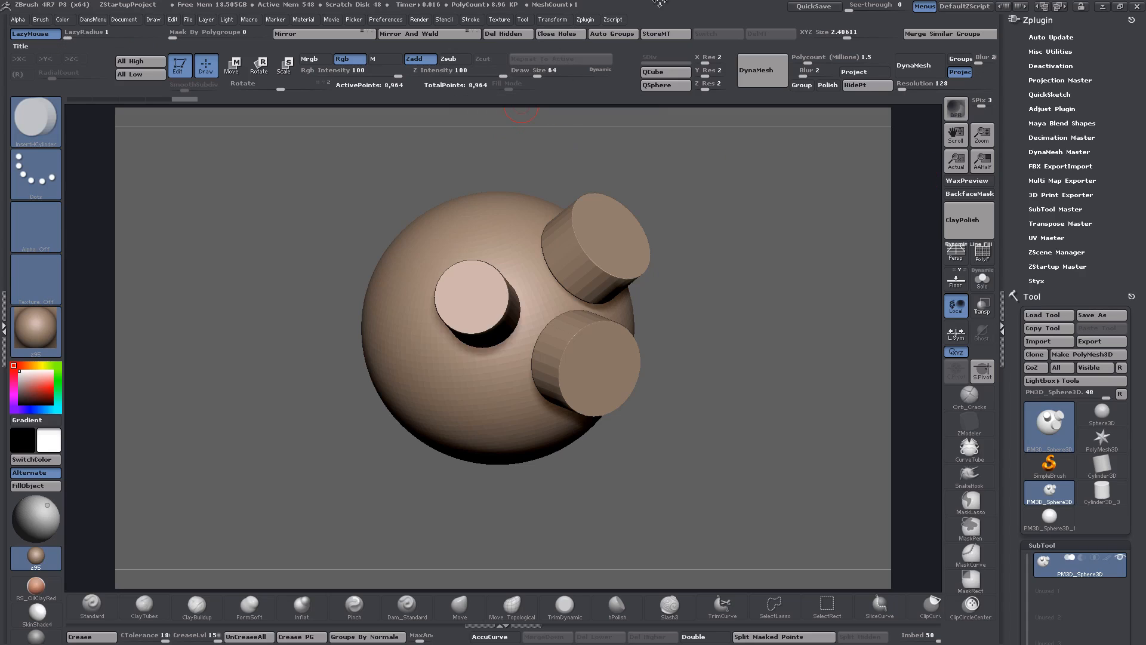
Step: Sample a new current color directly from the interface around the active tool's thumbnail
key("c")
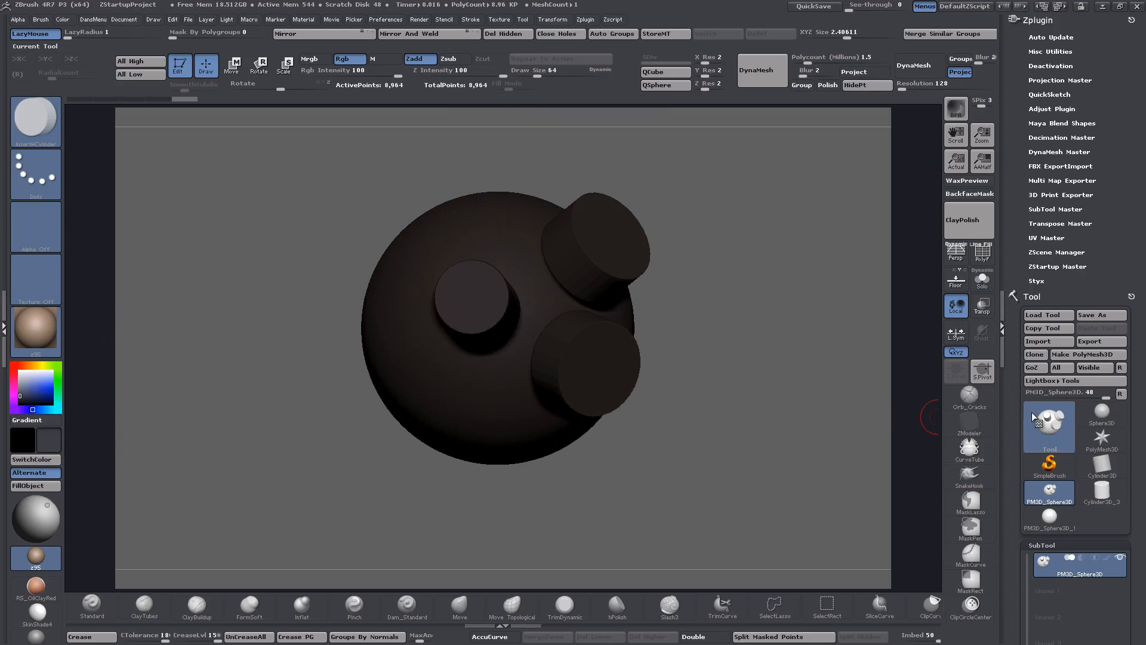
mouse_move(1029, 406)
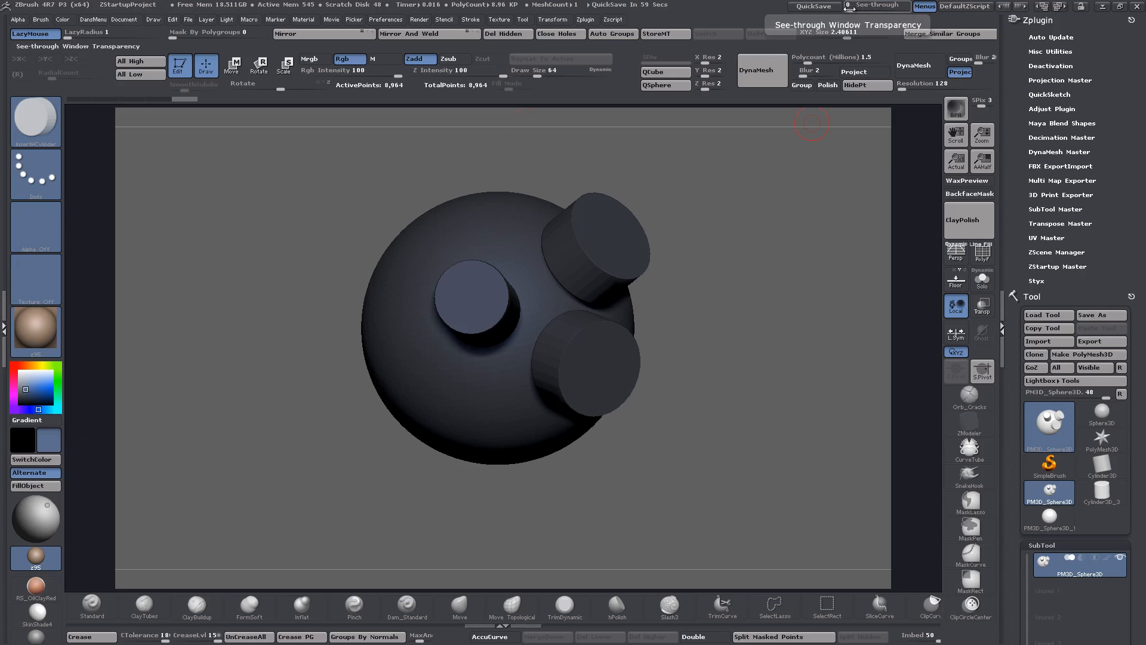
Step: Raise the See-through window transparency, sample a current color from the application behind, and return See-through to 0
left_click_drag(848, 8, 882, 9)
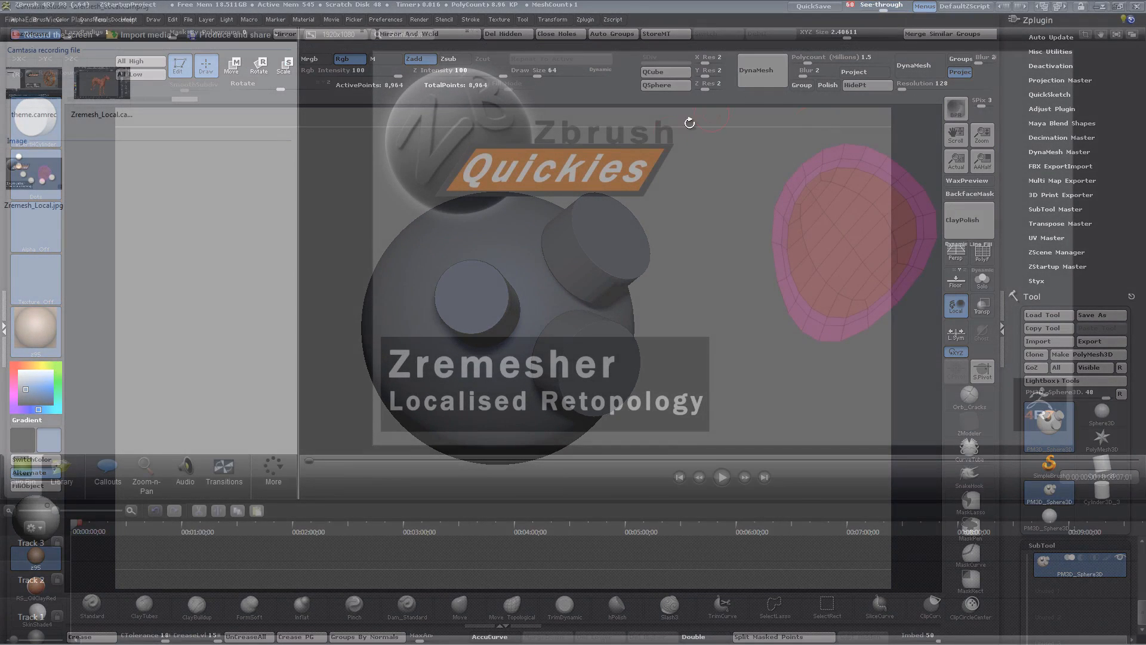
key("c")
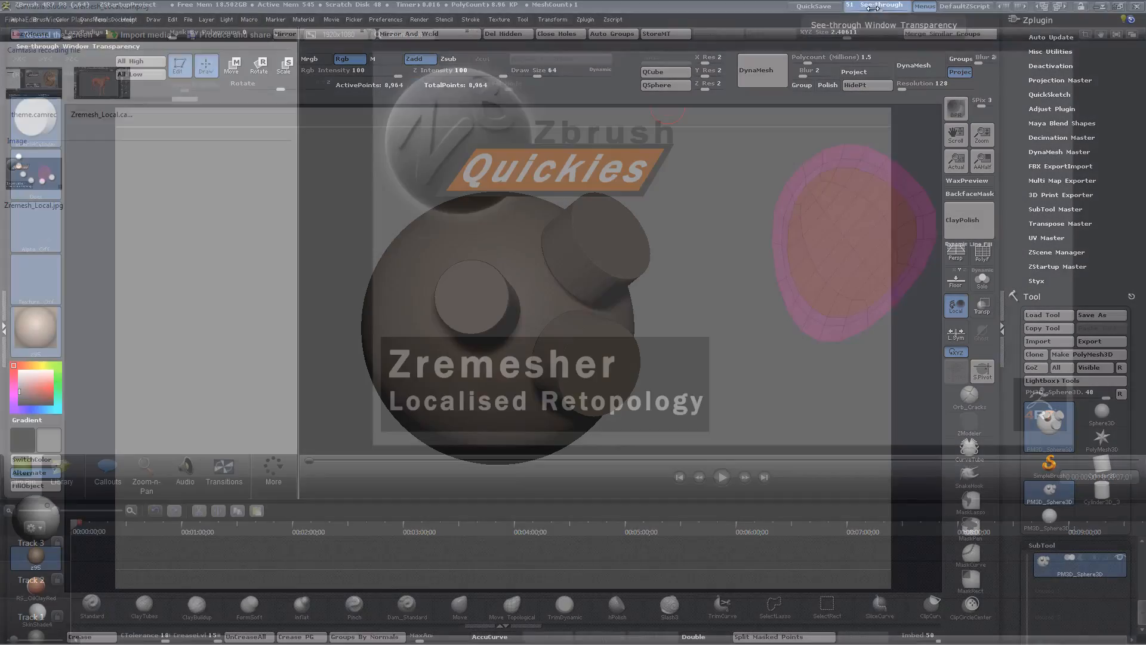
left_click_drag(881, 8, 848, 9)
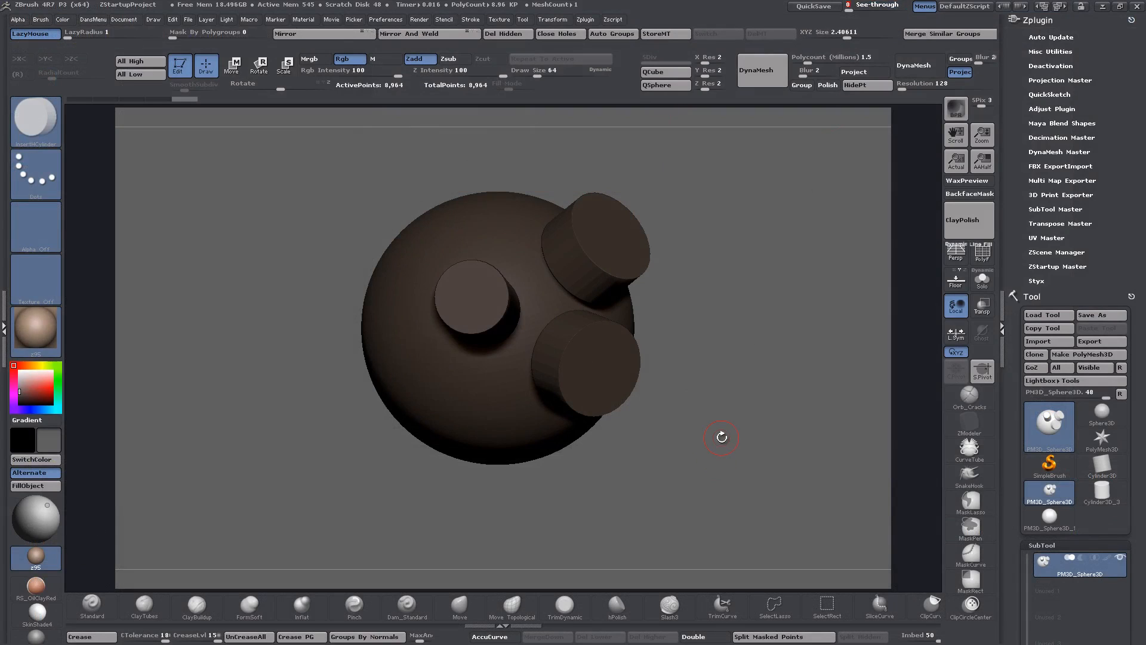
Step: Set the model's current color to white in the color picker
mouse_move(731, 436)
right_mouse_down("ctrl")
mouse_move(714, 350)
mouse_move(750, 402)
mouse_move(747, 427)
right_mouse_up("ctrl")
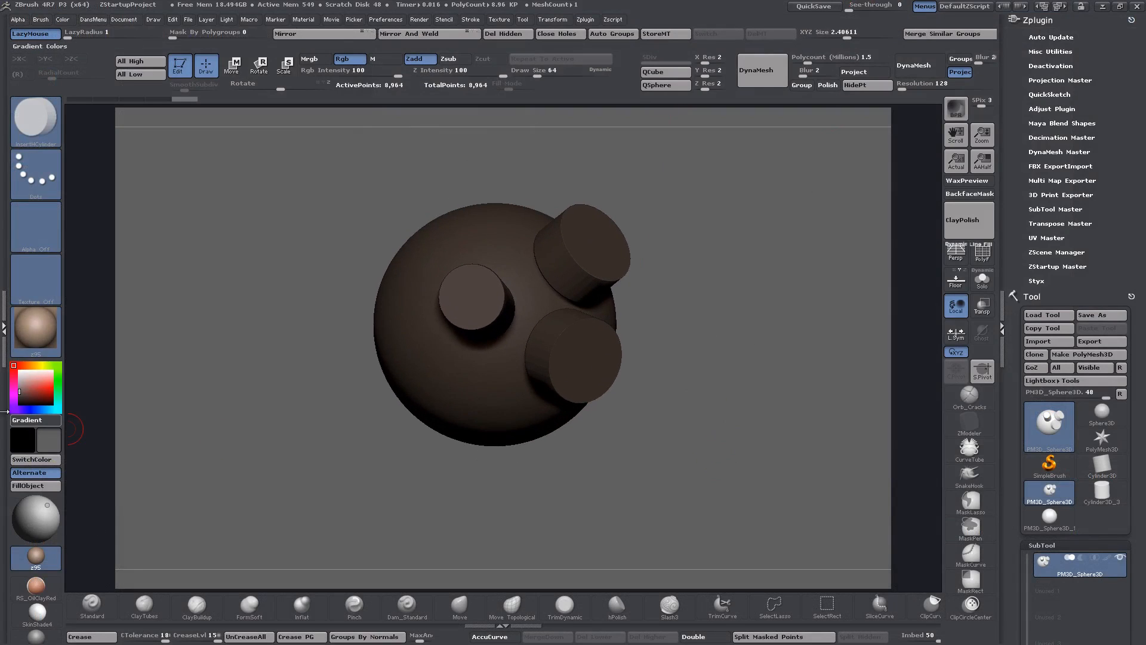
left_click_drag(28, 379, 9, 365)
left_click_drag(709, 367, 753, 387, "alt")
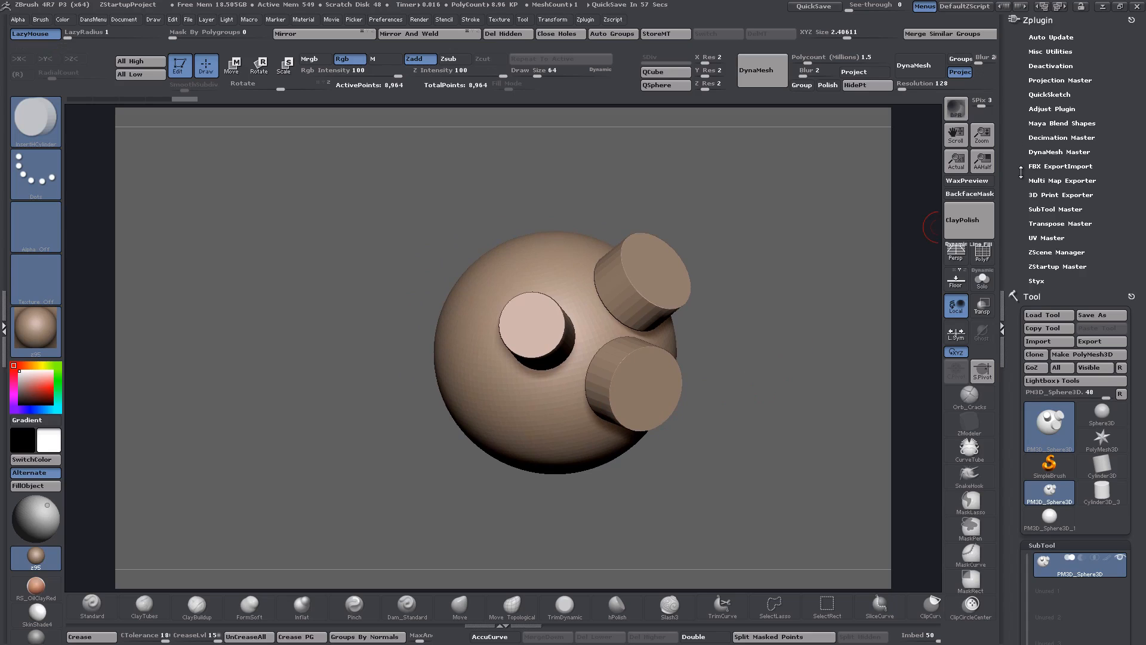
Step: Dock the Preferences palette in the tray above the Zplugin palette
left_click_drag(1018, 152, 1017, 118)
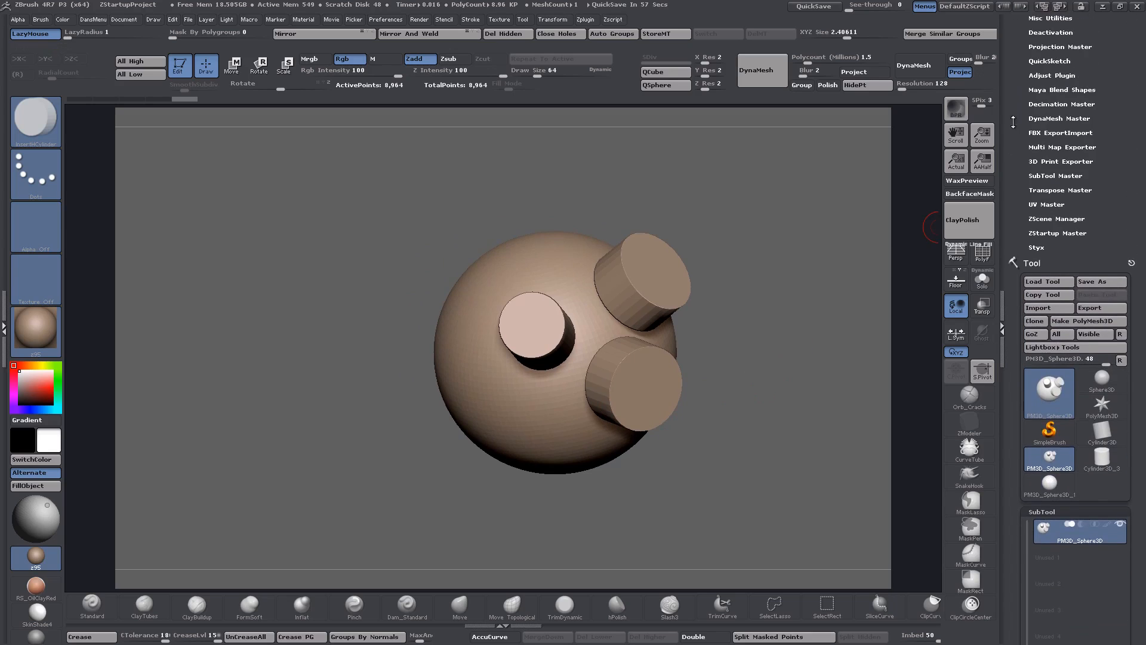
left_click(395, 23)
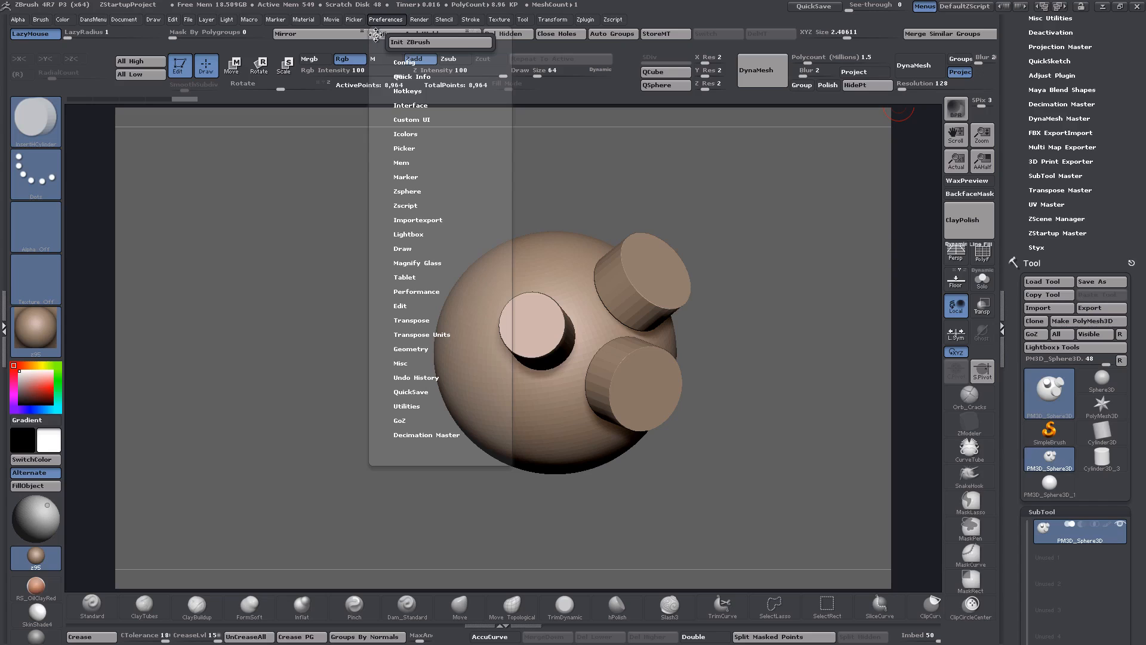
left_click(375, 35)
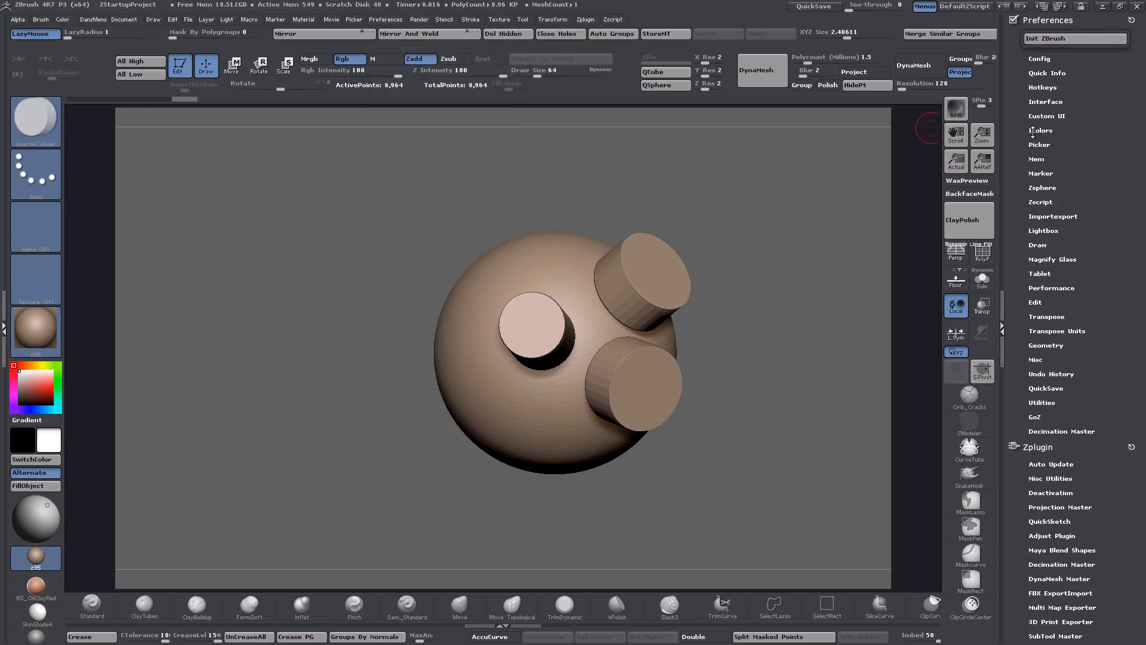
Step: Expand the Icolors preferences, view the dialog for saving the UI colors, and cancel it
left_click(1032, 131)
left_click_drag(1014, 125, 1018, 244)
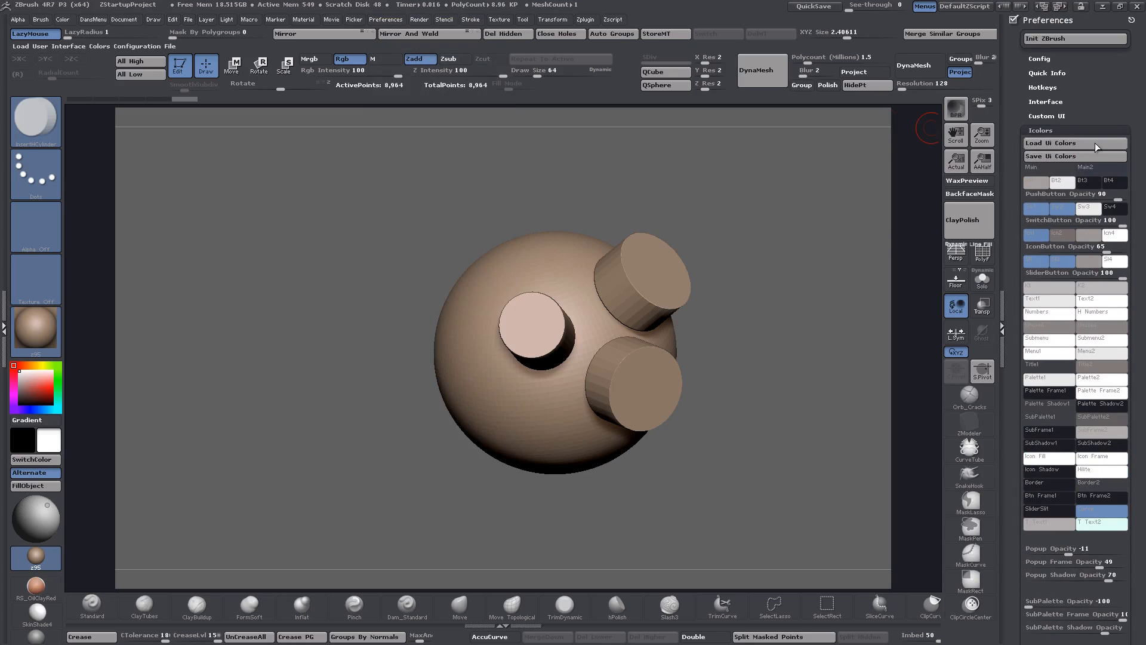
left_click(1042, 156)
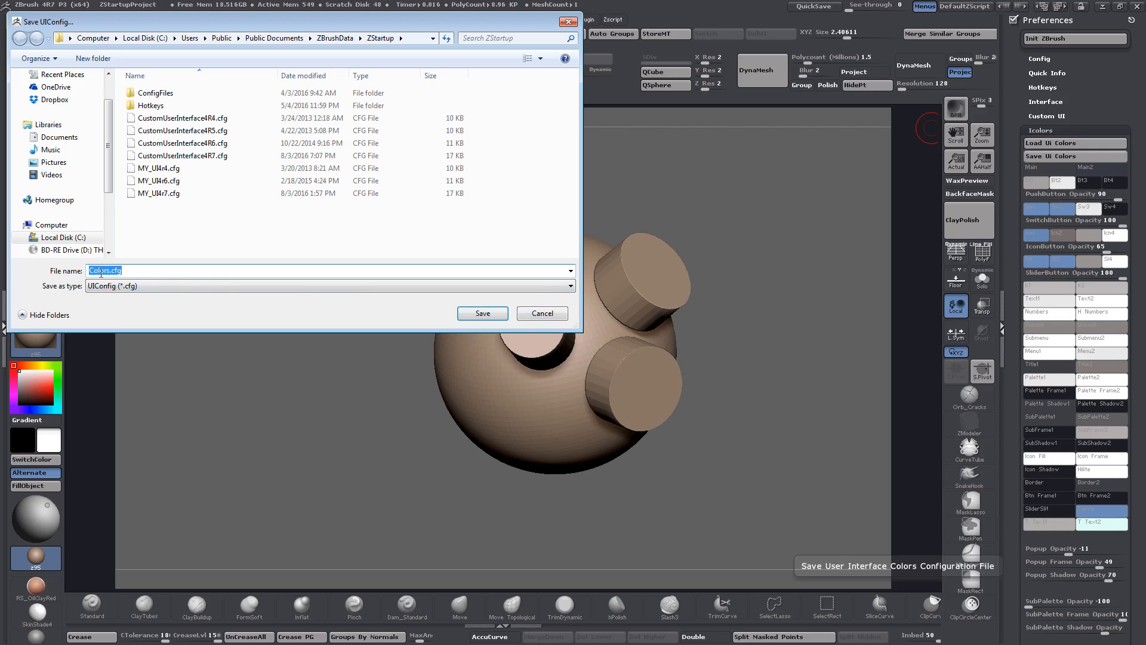
left_click(546, 314)
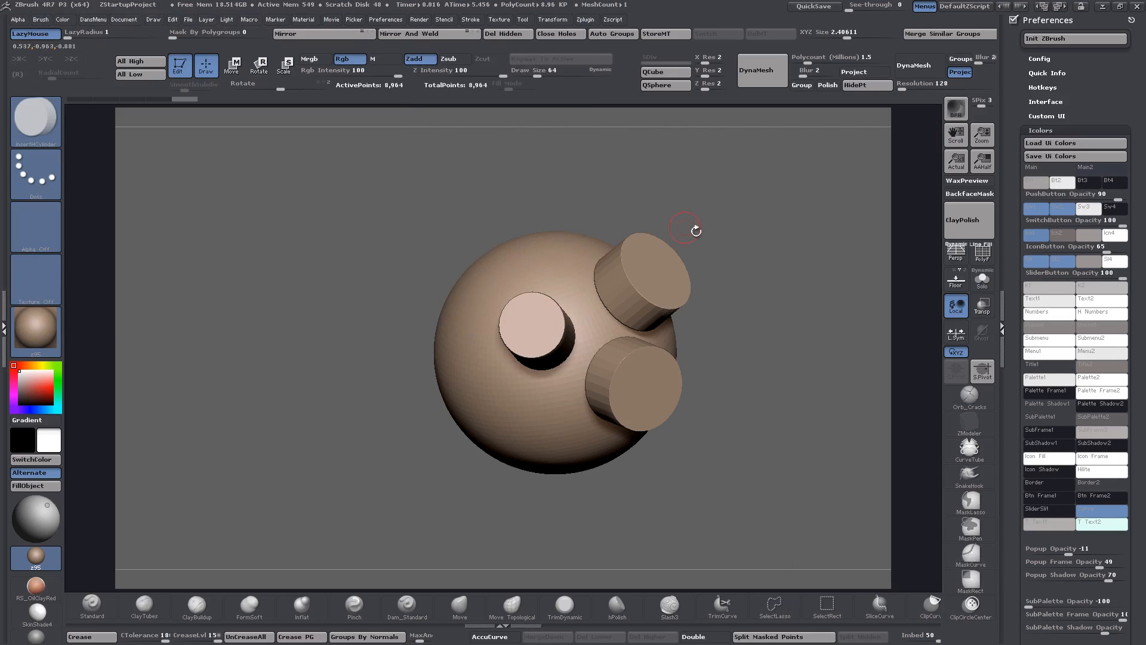
Step: Cycle through the preset interface color schemes to the Z3.1 gray scheme and collapse the Icolors preferences
left_click(1019, 7)
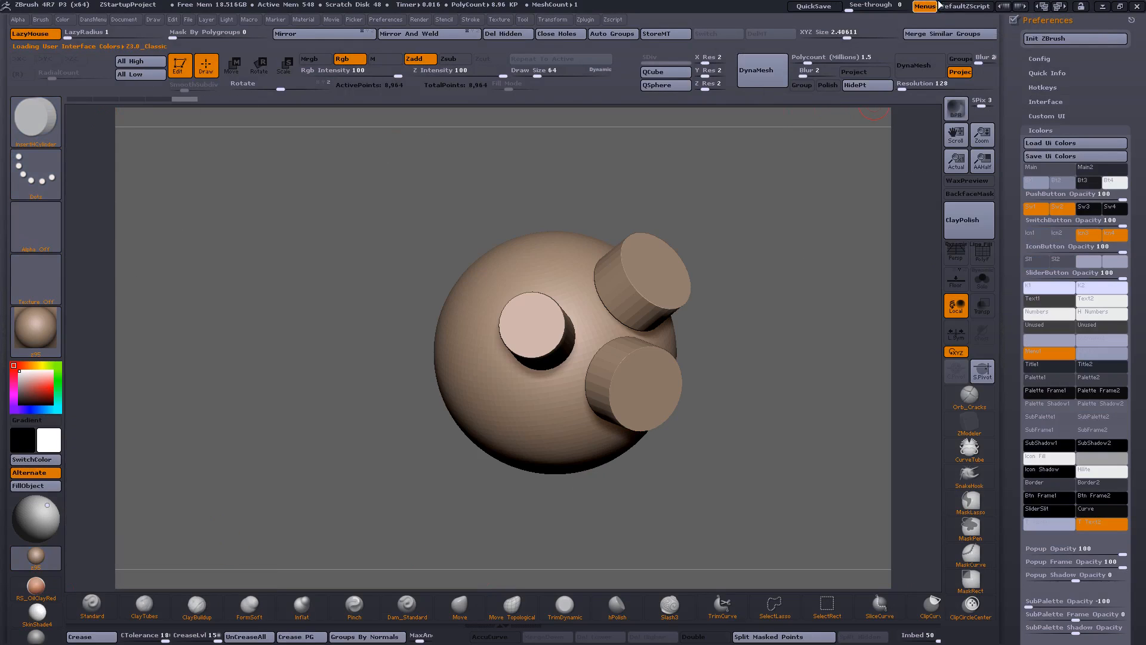
left_click(1026, 6)
left_click(1021, 8)
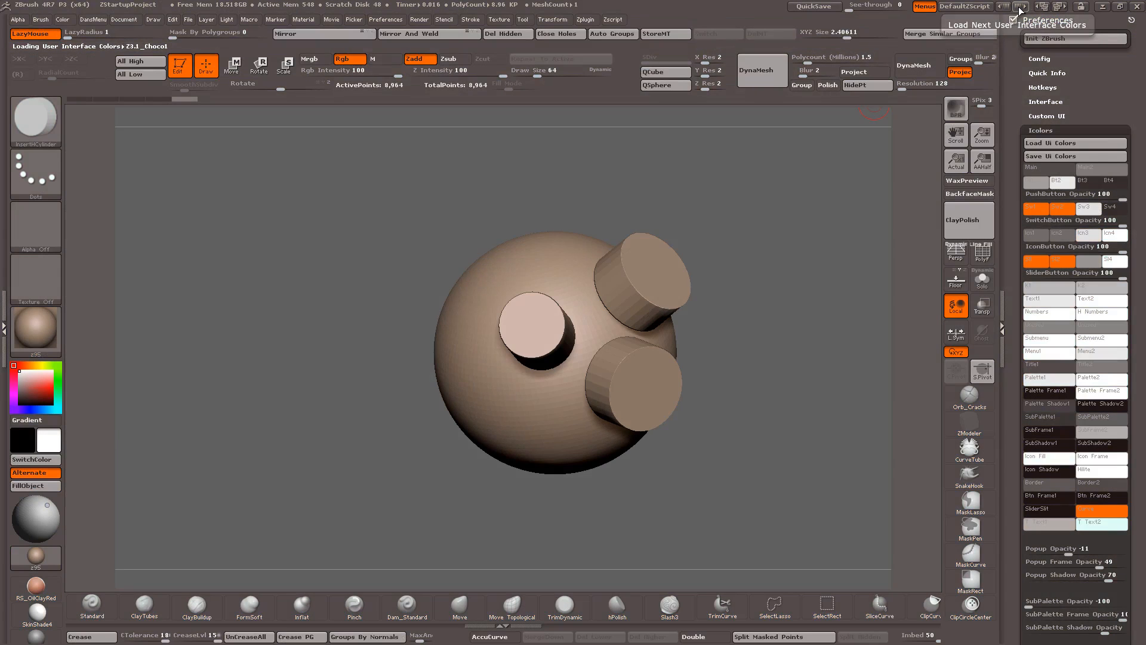
left_click(1021, 8)
left_click(1022, 7)
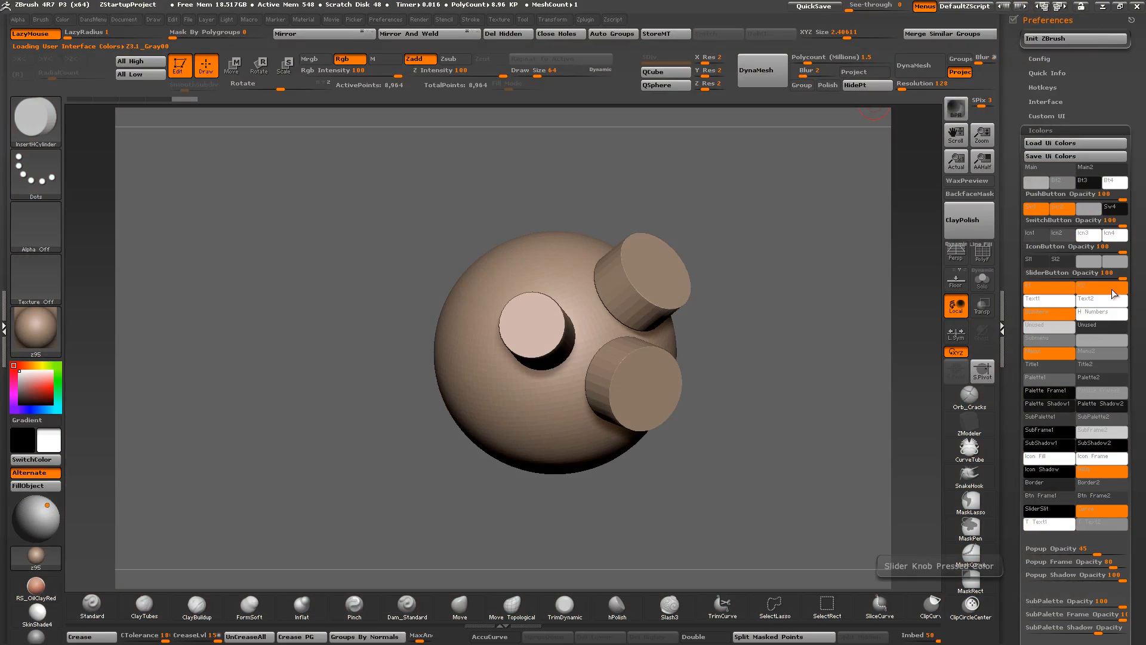
left_click(1054, 130)
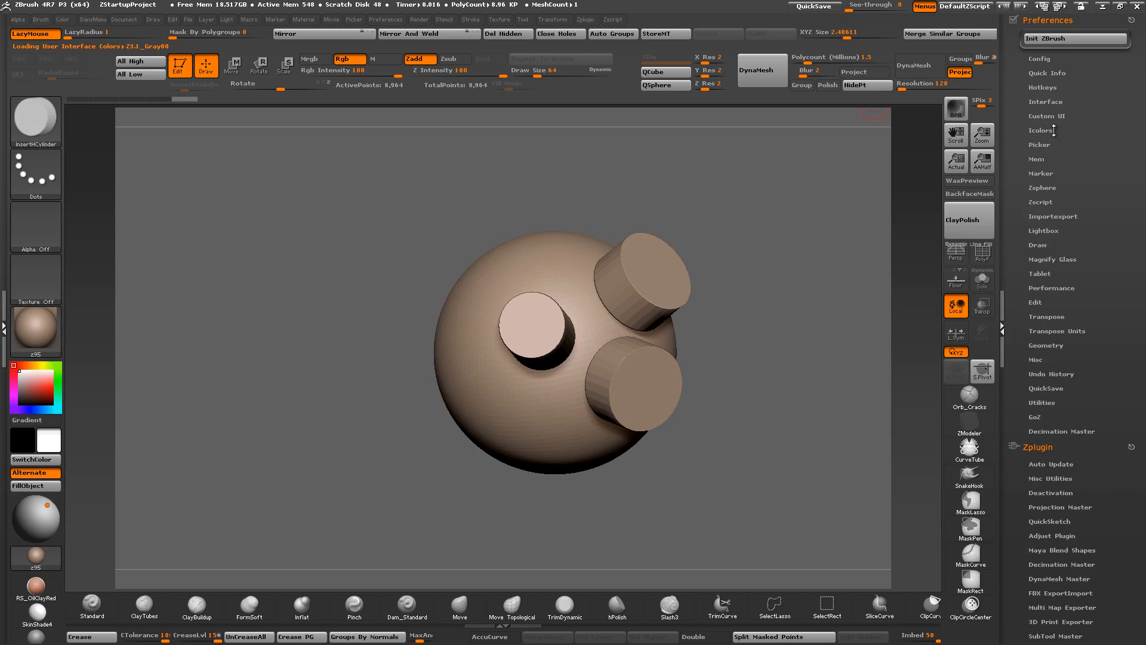
Step: Restore the personal interface by loading the saved configuration MY_UI4r7.cfg from the Config preferences
left_click_drag(327, 337, 253, 337, "alt")
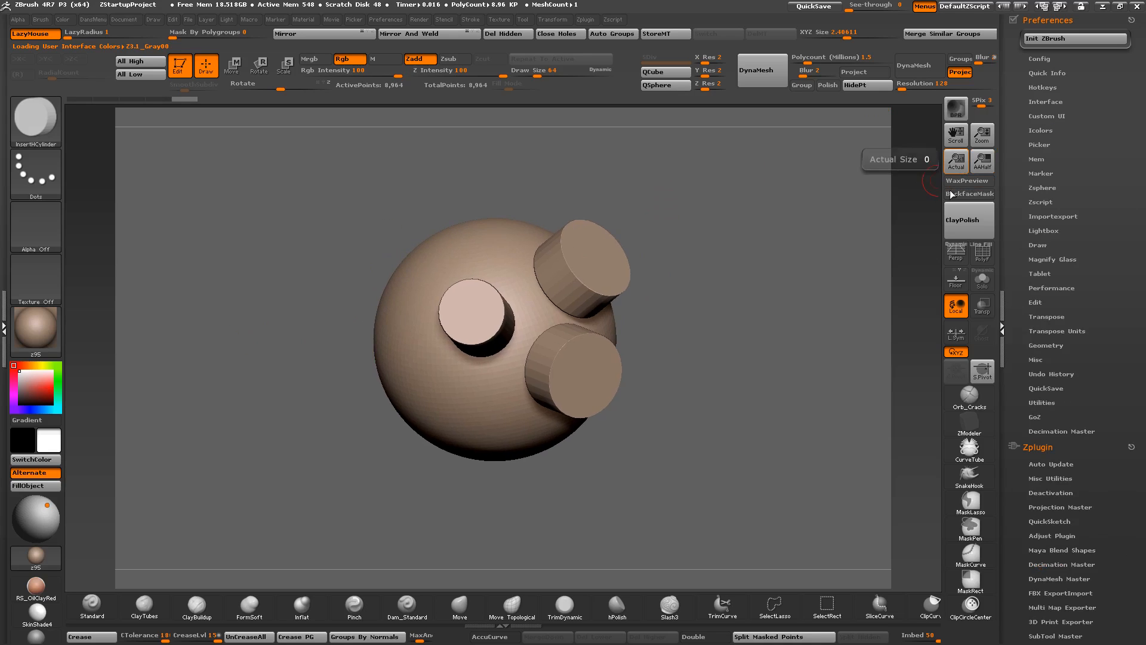
left_click(1040, 58)
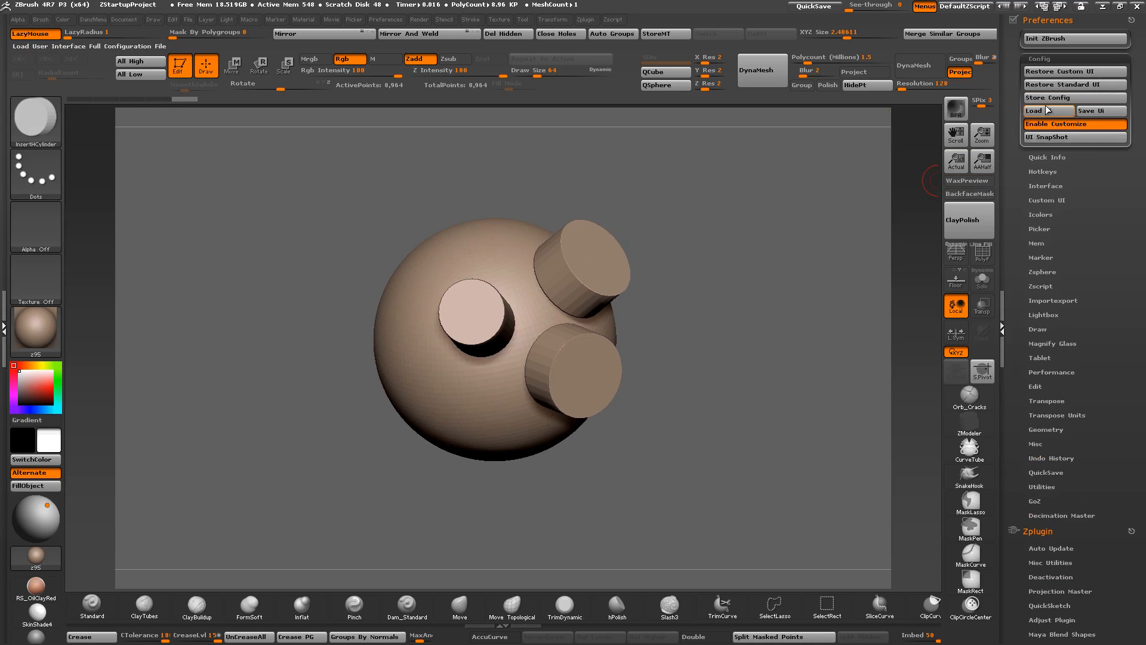
left_click(1046, 110)
double_click(141, 192)
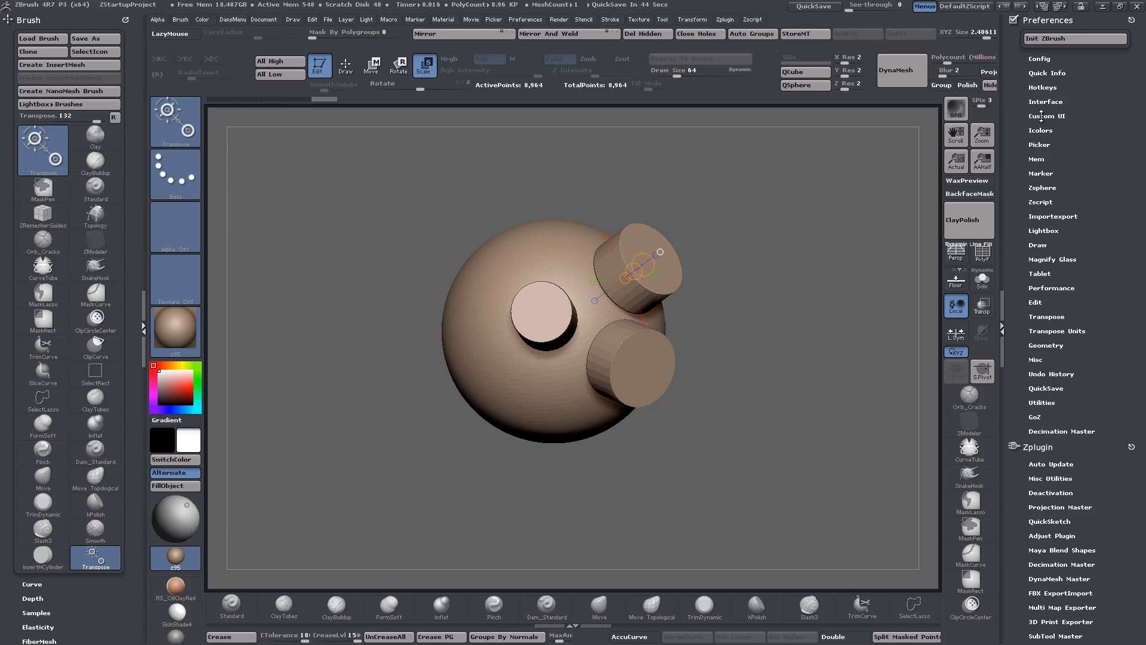
left_click(1039, 59)
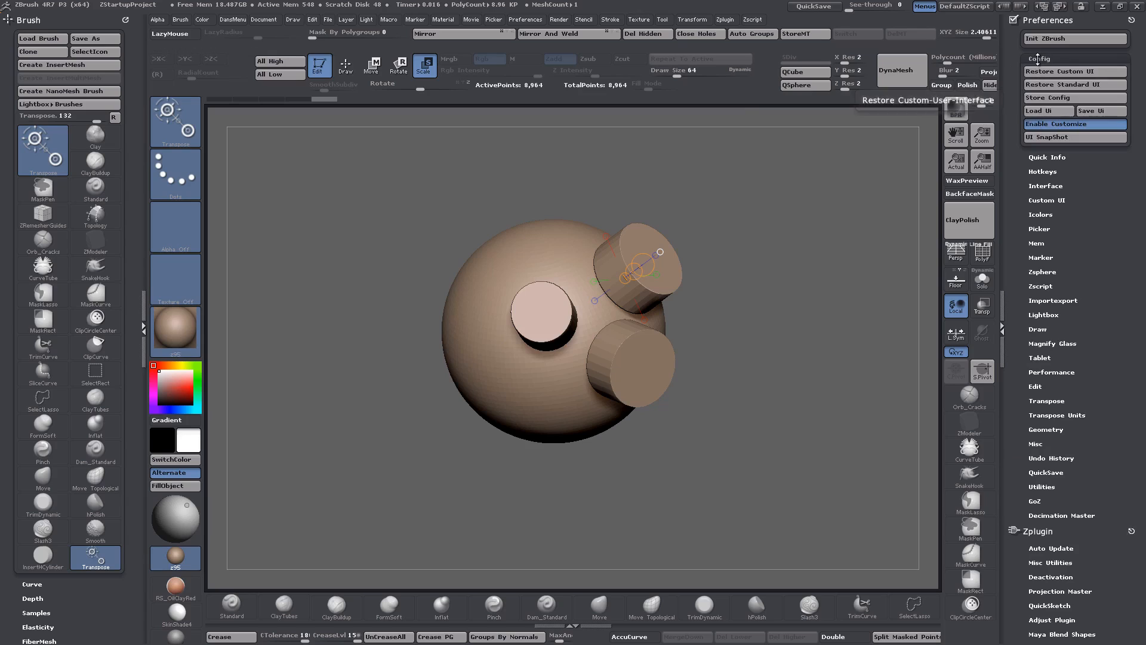
left_click(1039, 60)
Step: Create a custom interface menu titled New Menu from the Custom UI preferences
left_click(1040, 116)
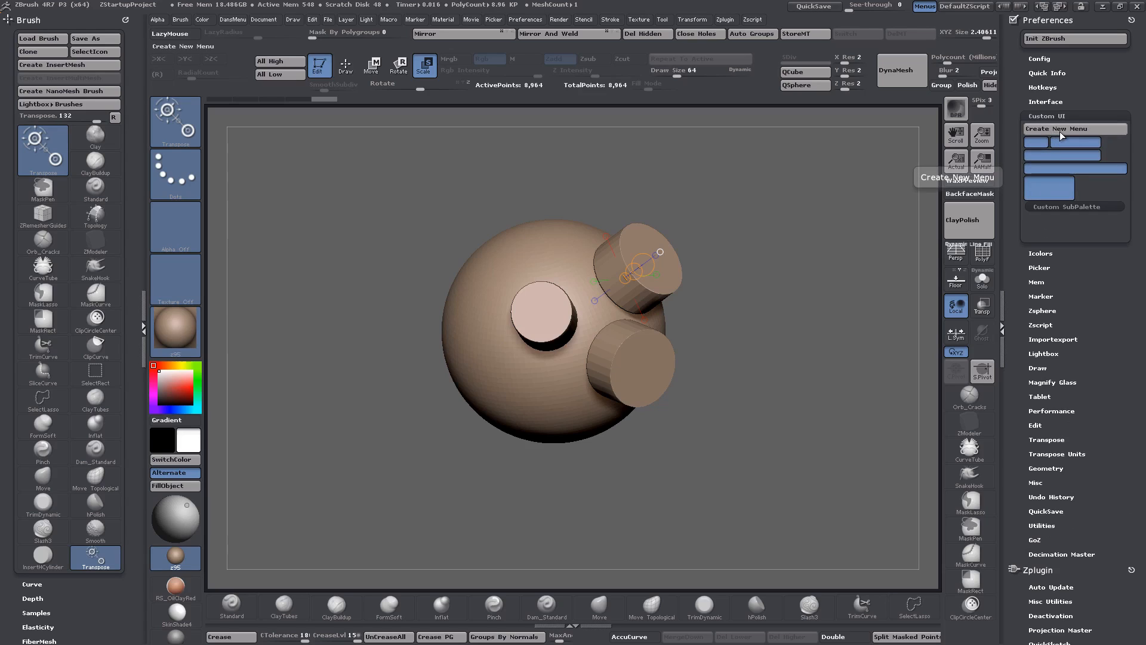
left_click(1060, 130)
type("N")
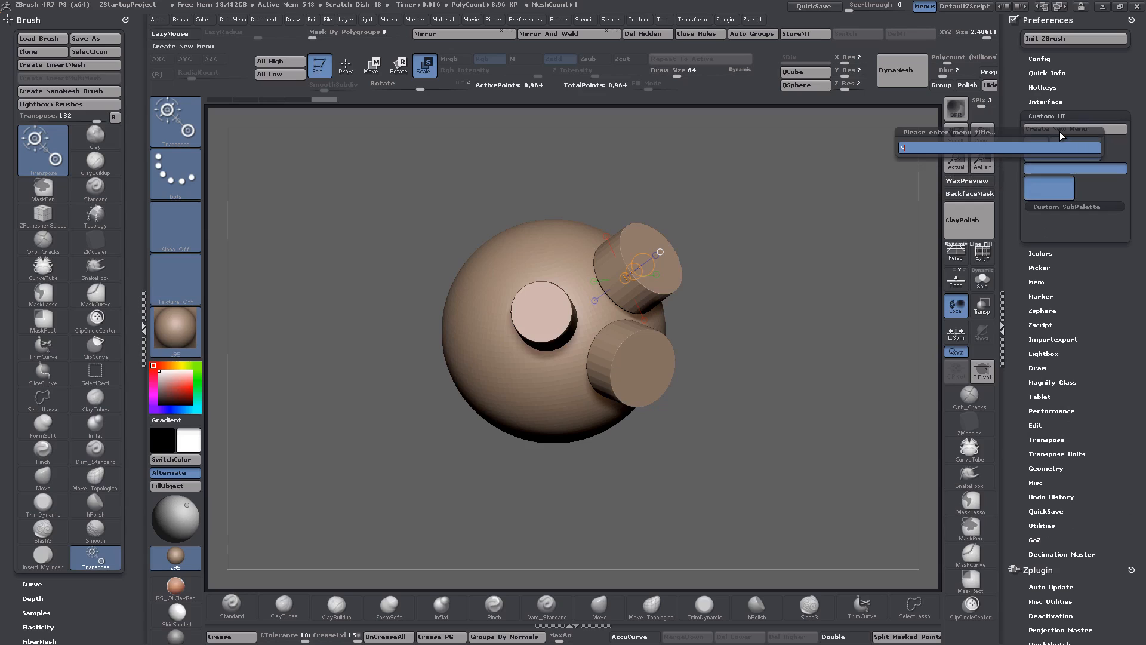
type("ew Menu")
key("Return")
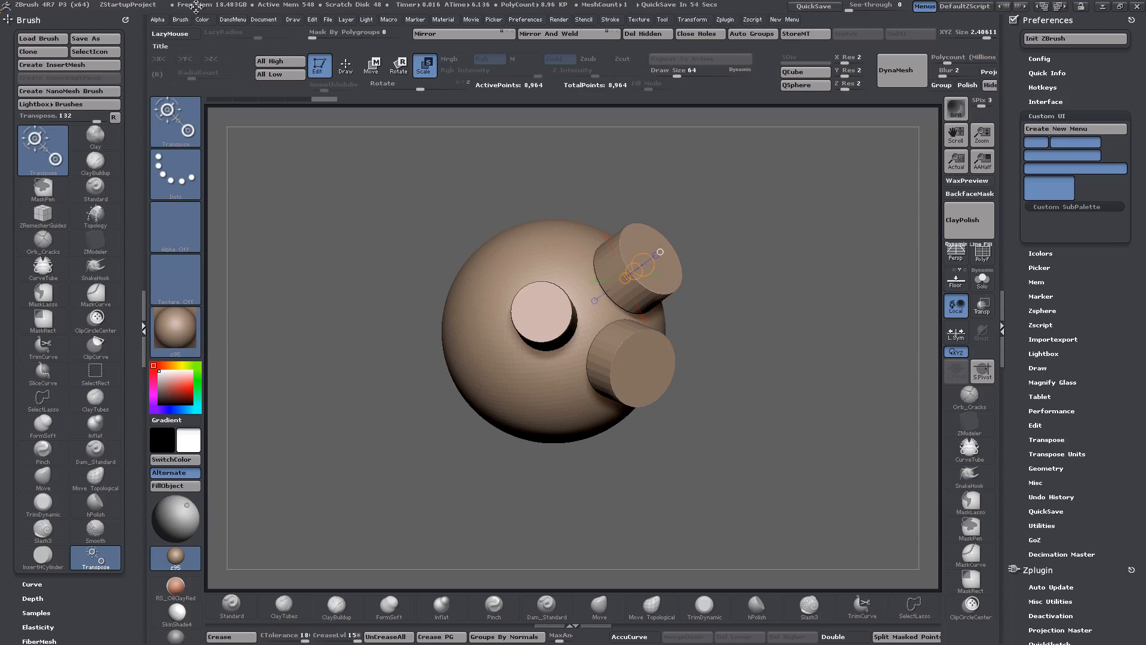
Step: Move New Menu between Movie and Picker in the menu bar and dock it in the tray above the Brush palette
left_click(789, 18)
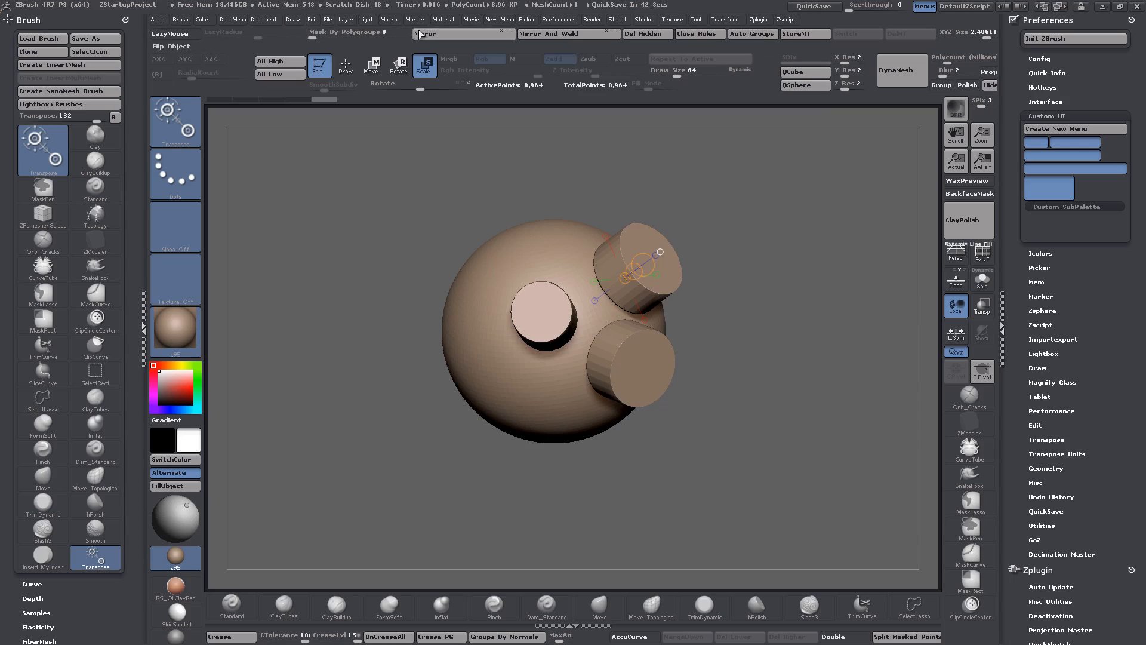
left_click(496, 20)
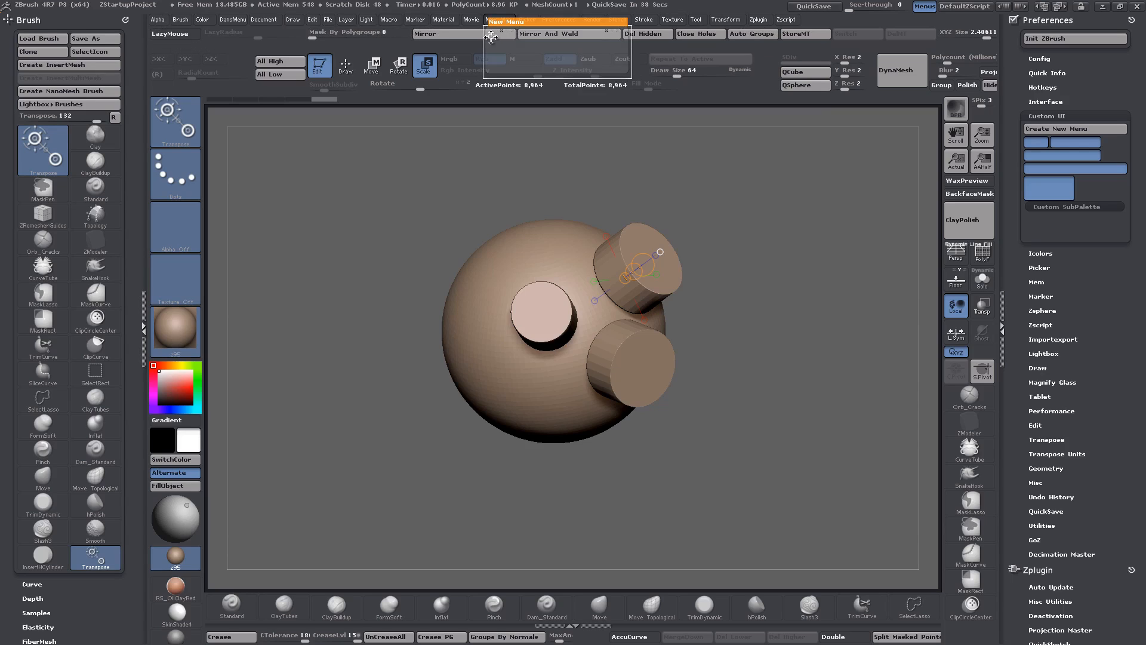
mouse_move(491, 37)
left_mouse_down()
mouse_move(97, 50)
mouse_move(36, 48)
mouse_move(9, 27)
left_mouse_up()
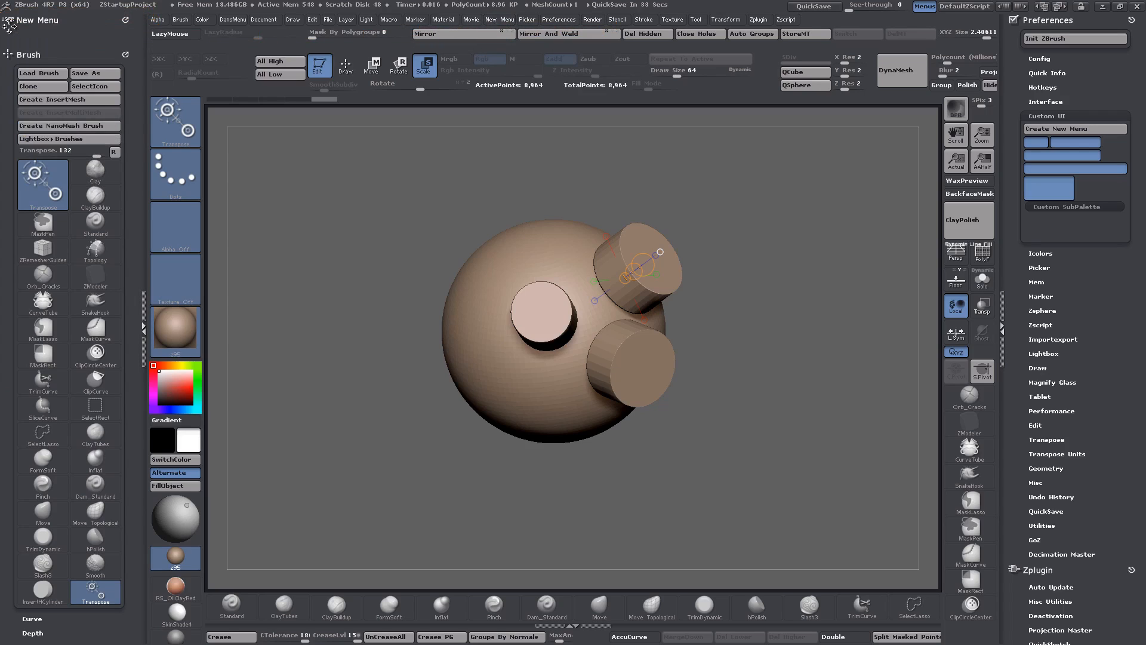
Step: Open the title of the docked New Menu for editing and keep its current name
key("ctrl")
left_click(39, 20, "ctrl")
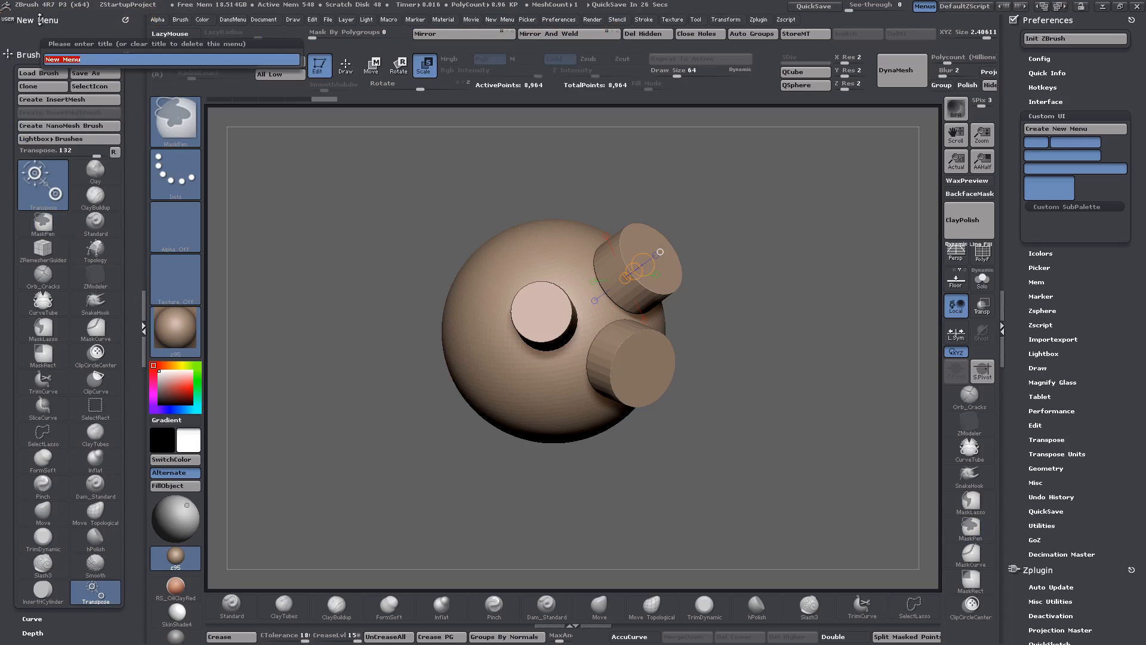
key("Return")
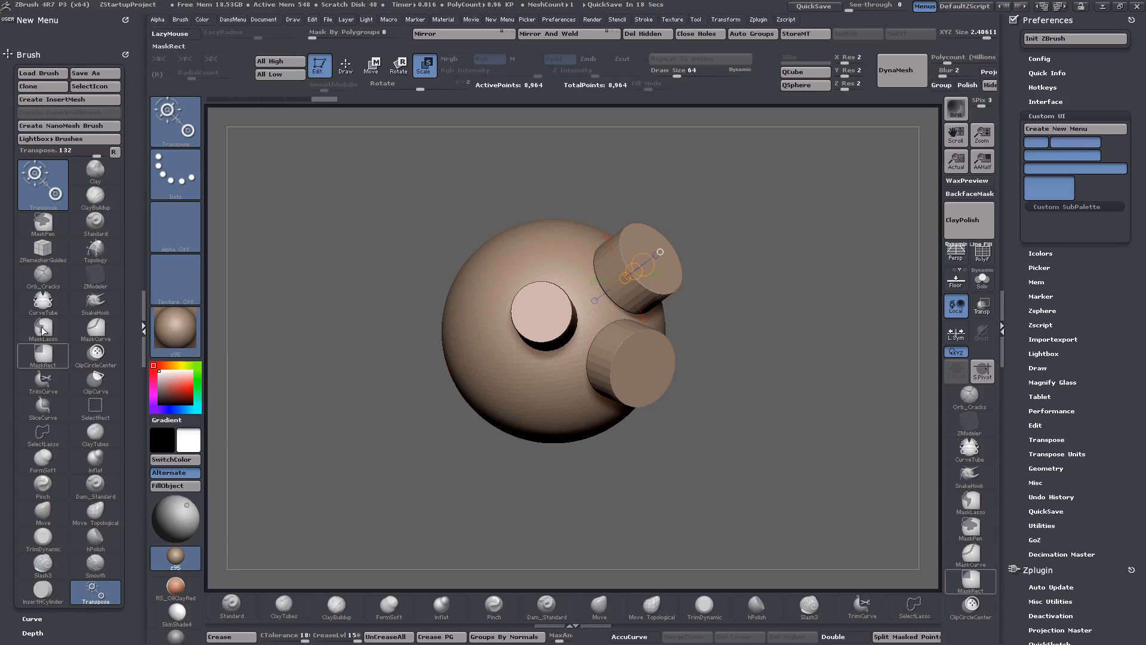
Step: Add a custom subpalette to New Menu and place the Orb_Cracks and CurveTube brushes in it
mouse_move(46, 284)
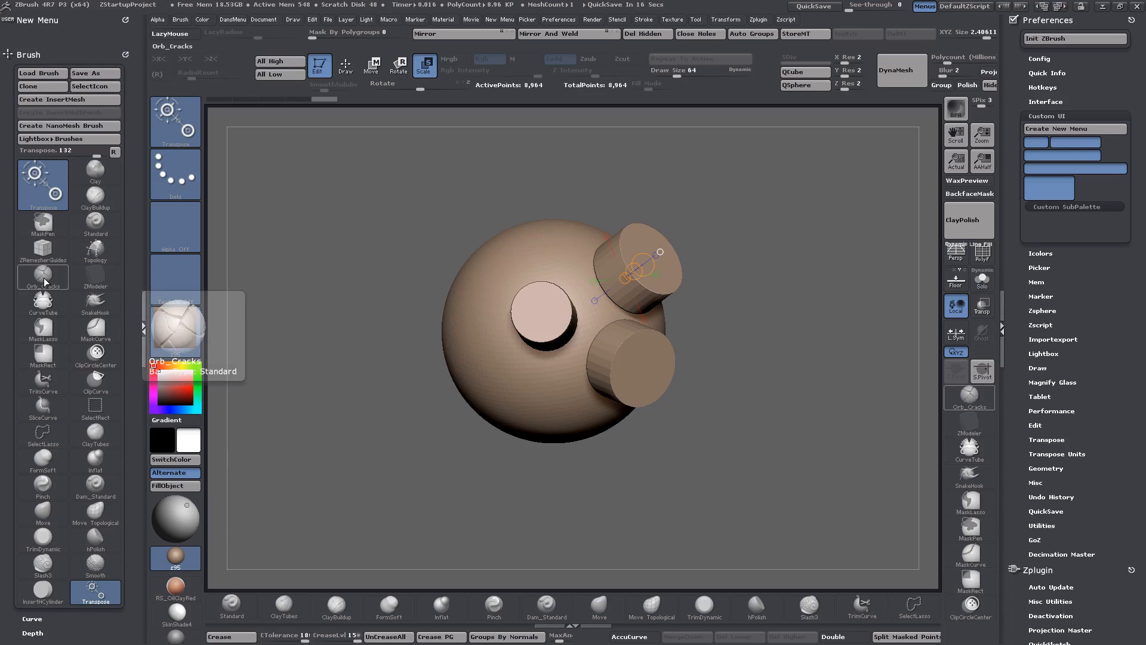
mouse_move(44, 278)
left_mouse_down("ctrl+alt")
mouse_move(49, 47)
mouse_move(37, 45)
mouse_move(45, 276)
left_mouse_up("ctrl+alt")
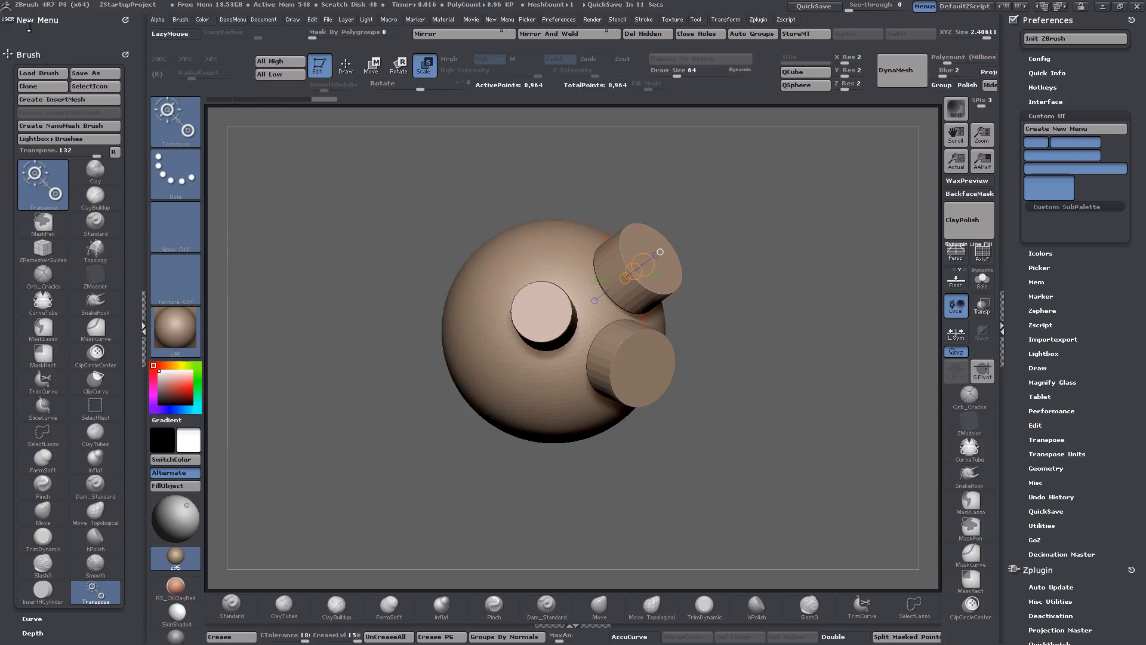
mouse_move(1064, 208)
left_mouse_down("ctrl+alt")
mouse_move(478, 195)
mouse_move(70, 60)
mouse_move(69, 37)
left_mouse_up("ctrl+alt")
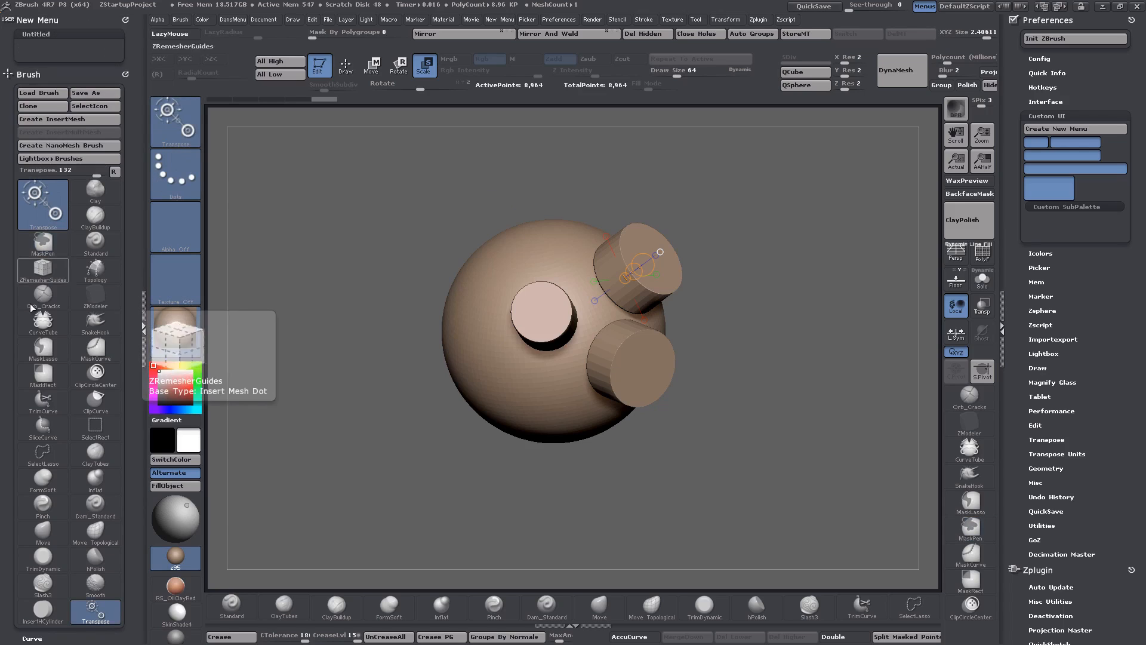
left_click_drag(43, 293, 43, 53, "ctrl+alt")
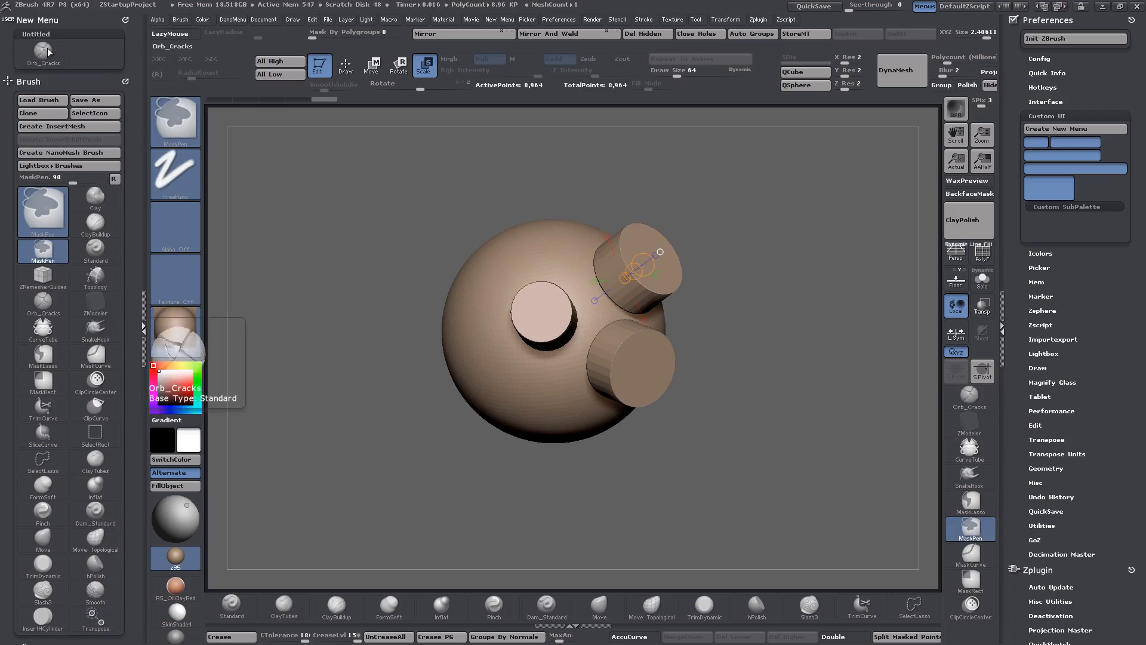
left_click_drag(43, 327, 87, 53, "ctrl+alt")
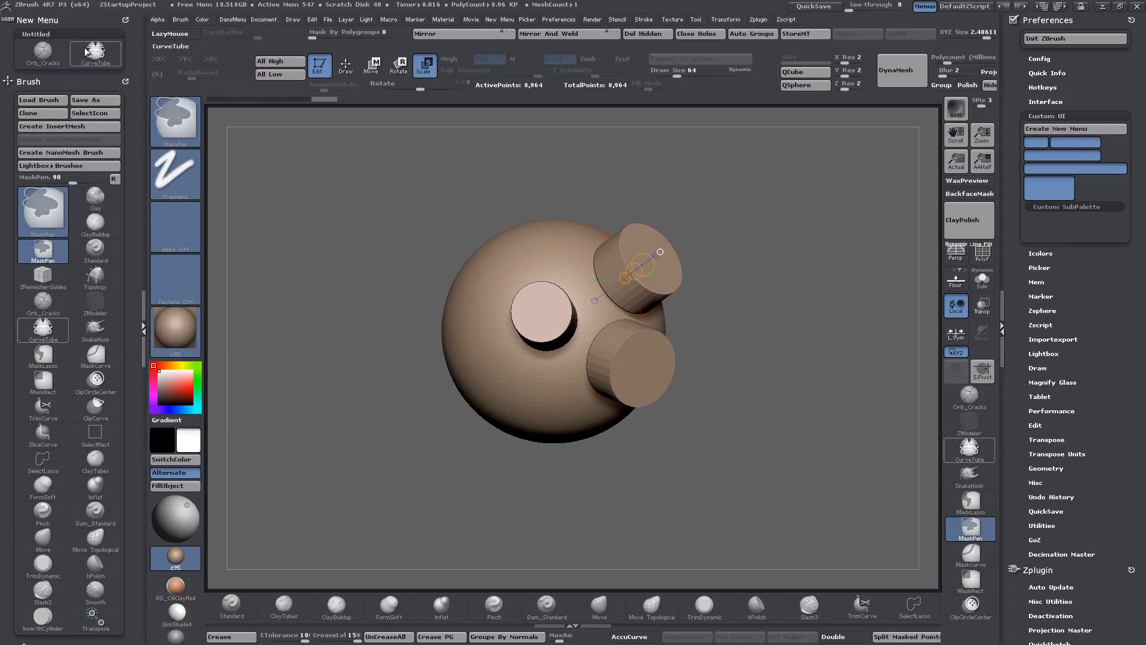
Step: Rename the subpalette in New Menu as Brushes and add a full-width UI filler below its two brushes
left_click(43, 30, "ctrl+alt")
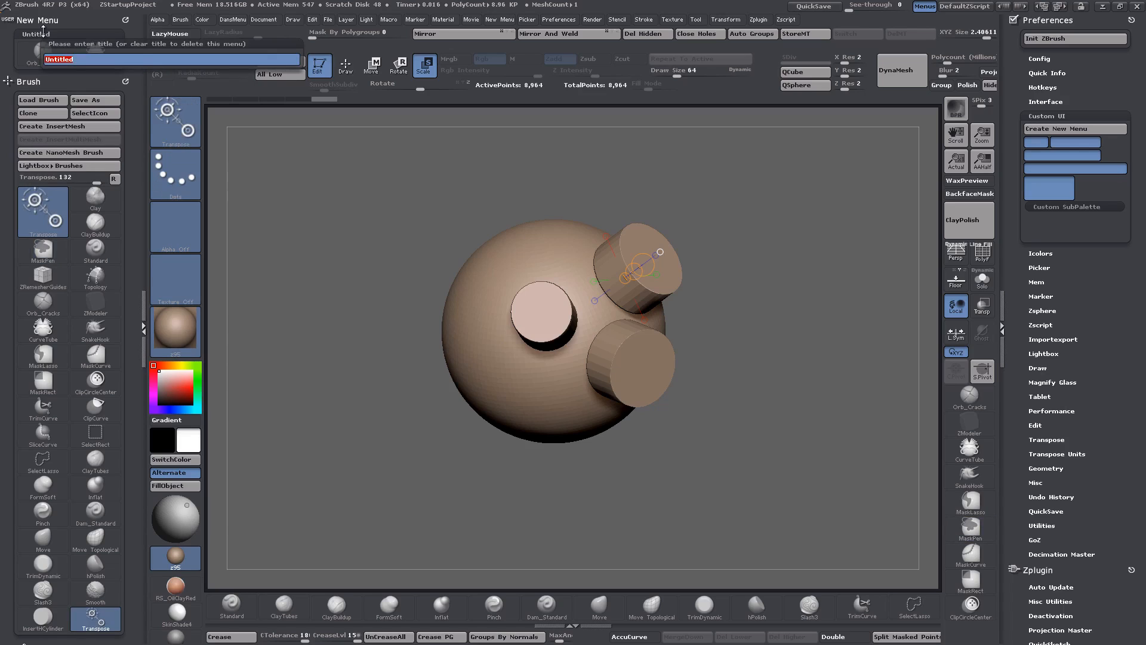
type("Brushes")
key("Return")
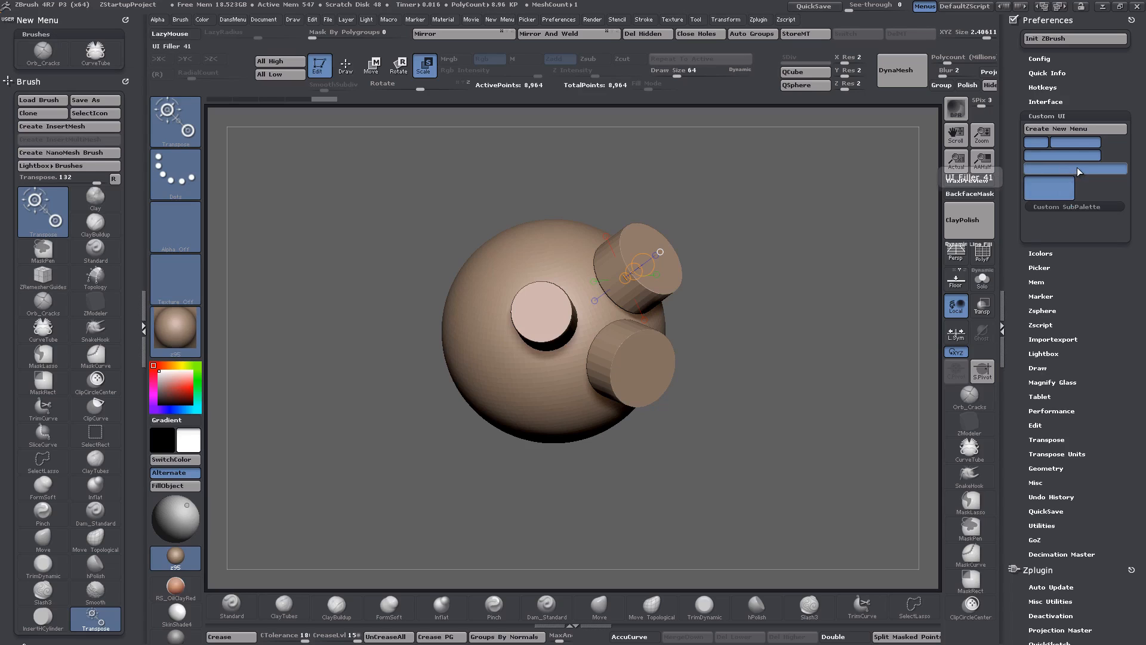
mouse_move(1080, 172)
left_mouse_down("ctrl+alt")
mouse_move(342, 159)
mouse_move(60, 81)
mouse_move(73, 75)
left_mouse_up("ctrl+alt")
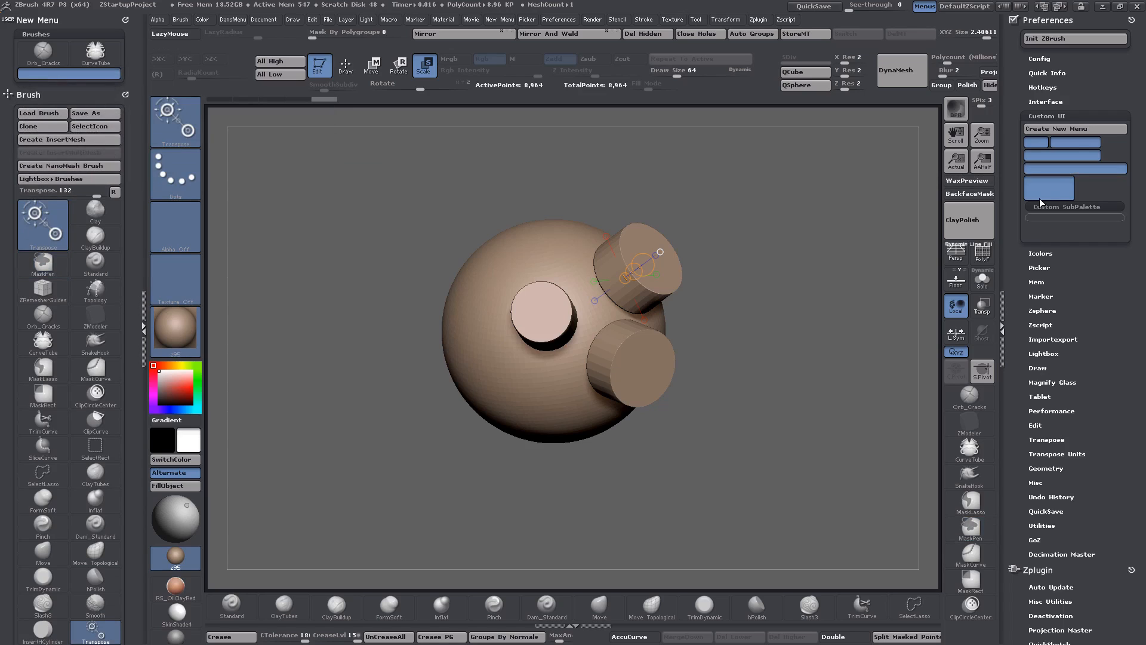
Step: Add a second custom subpalette below the filler in New Menu and place the Geometry EdgeLoop section's Edge Loop button in it
mouse_move(1069, 203)
left_mouse_down("ctrl+alt")
mouse_move(753, 210)
mouse_move(60, 105)
mouse_move(59, 85)
left_mouse_up("ctrl+alt")
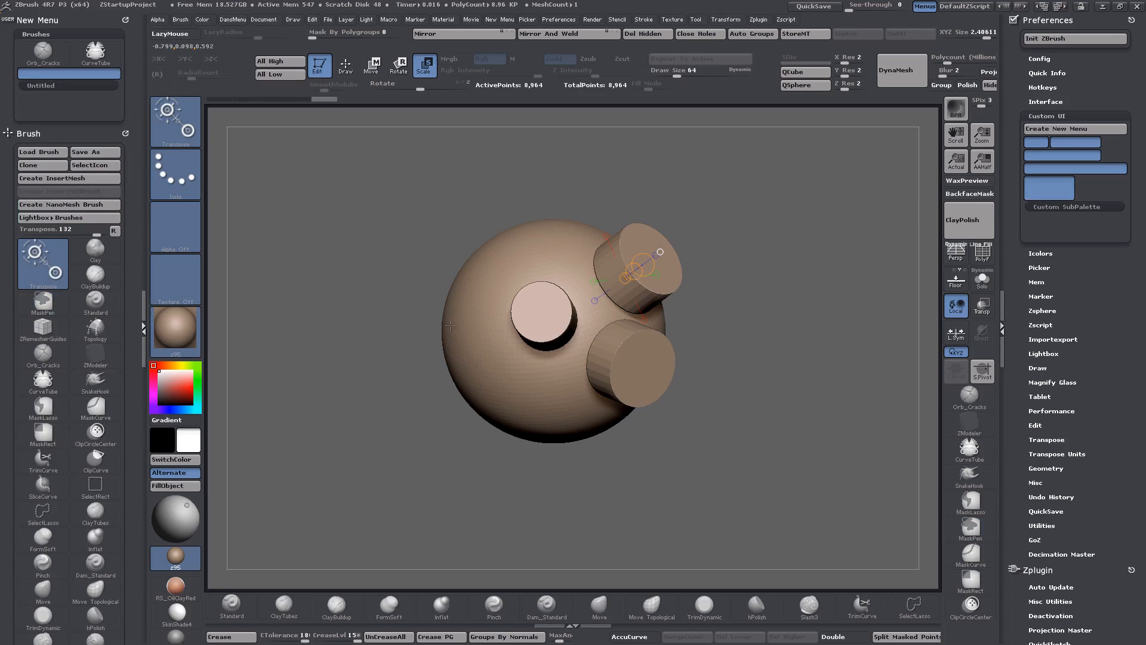
left_click_drag(1019, 347, 1037, 393)
left_click_drag(1029, 317, 1027, 122)
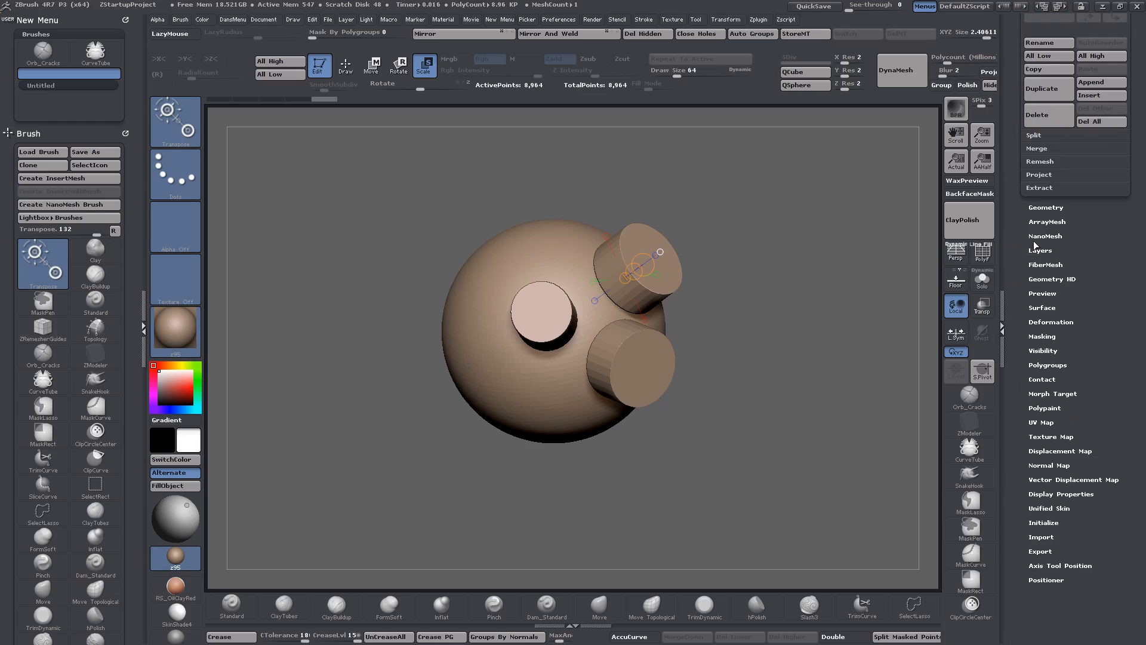
left_click(1043, 207)
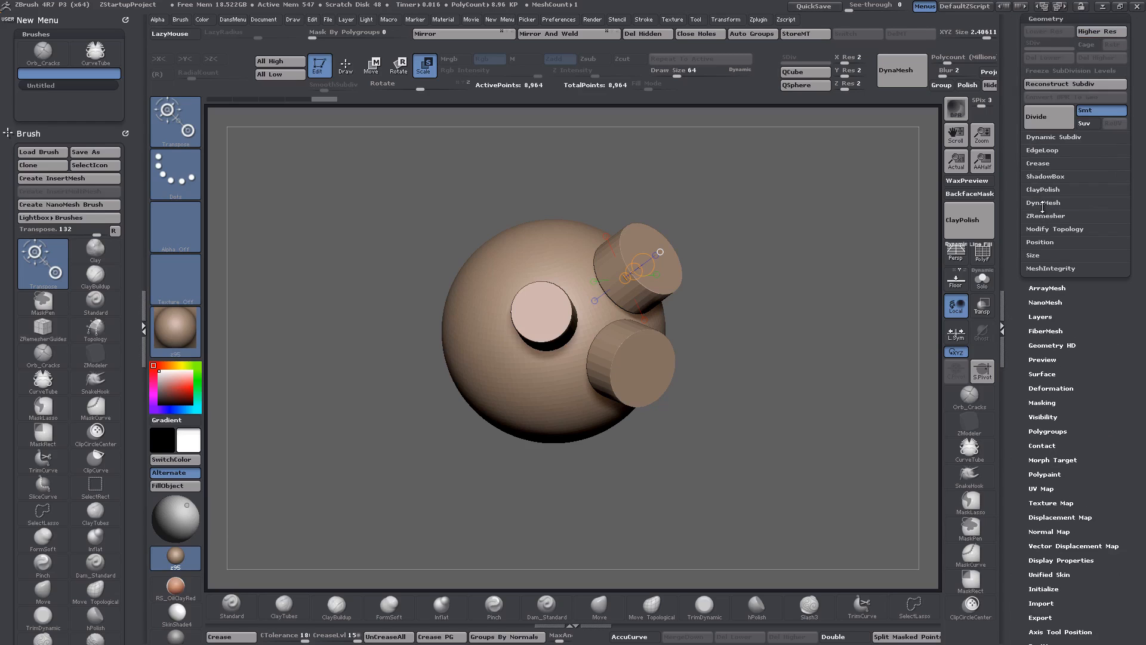
left_click(1039, 151)
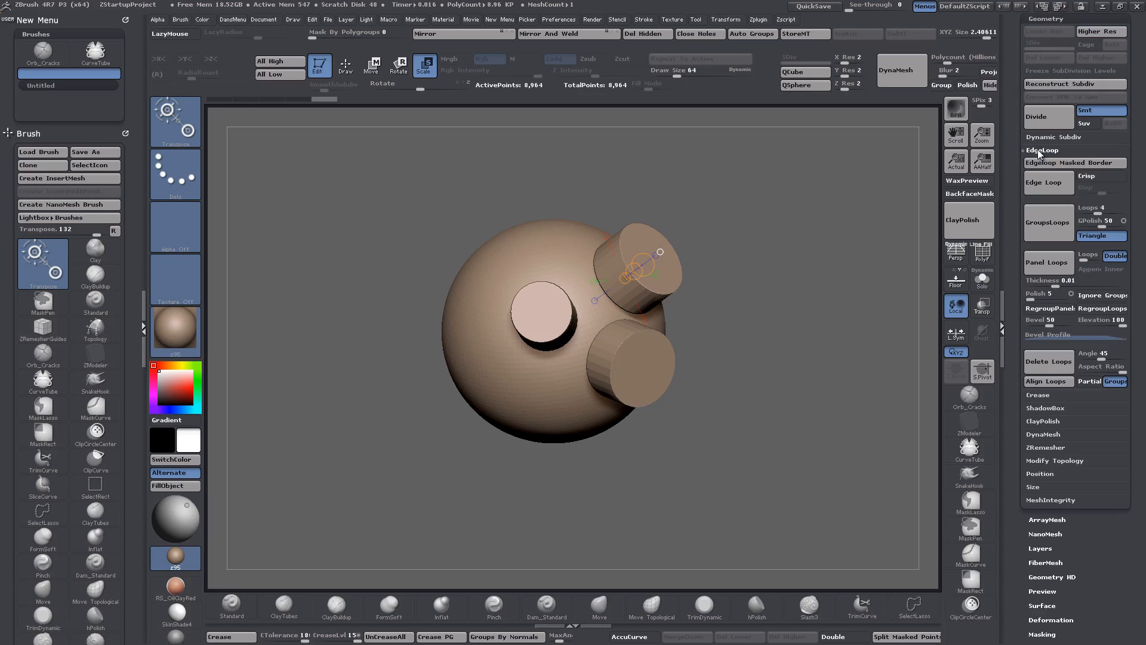
mouse_move(1043, 182)
left_mouse_down("ctrl+alt")
mouse_move(256, 179)
mouse_move(53, 105)
left_mouse_up("ctrl+alt")
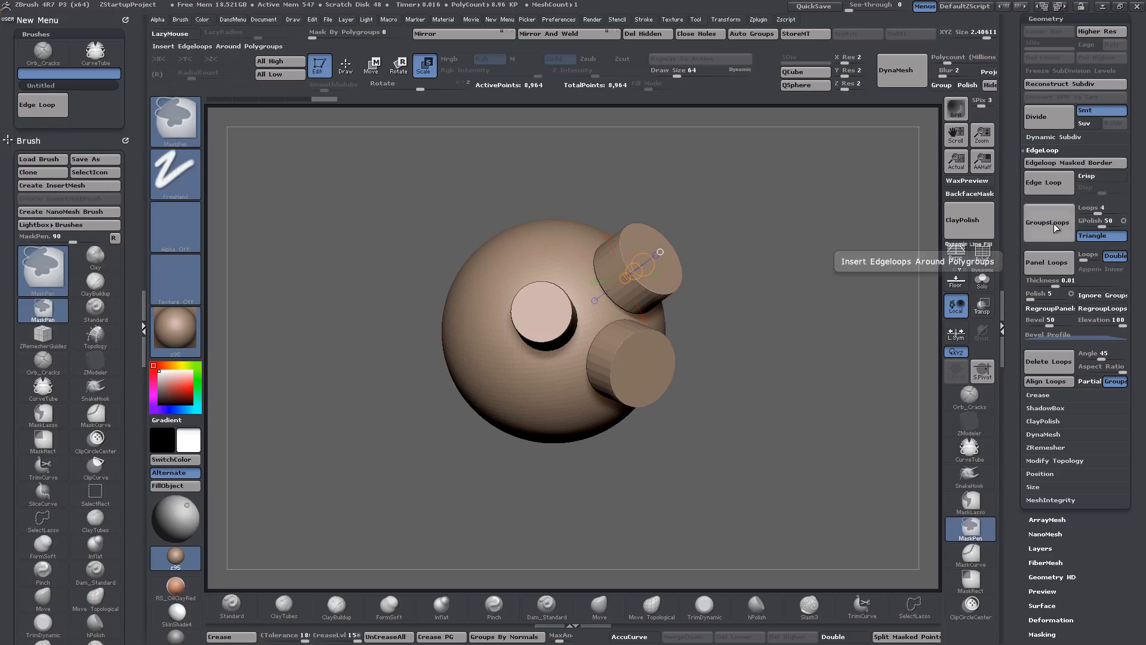
Step: Place the GroupsLoops button below Edge Loop in the untitled subpalette, with its Loops and GPolish sliders beside it
left_click_drag(1049, 222, 124, 119, "ctrl+alt")
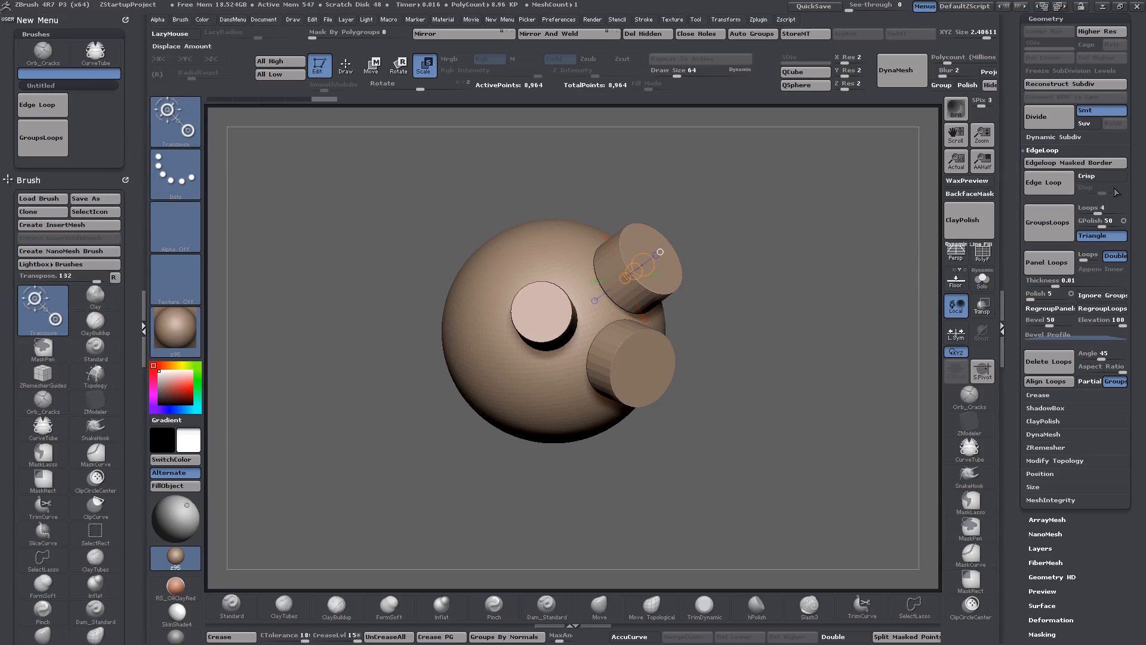
left_click_drag(1090, 214, 95, 125, "ctrl+alt")
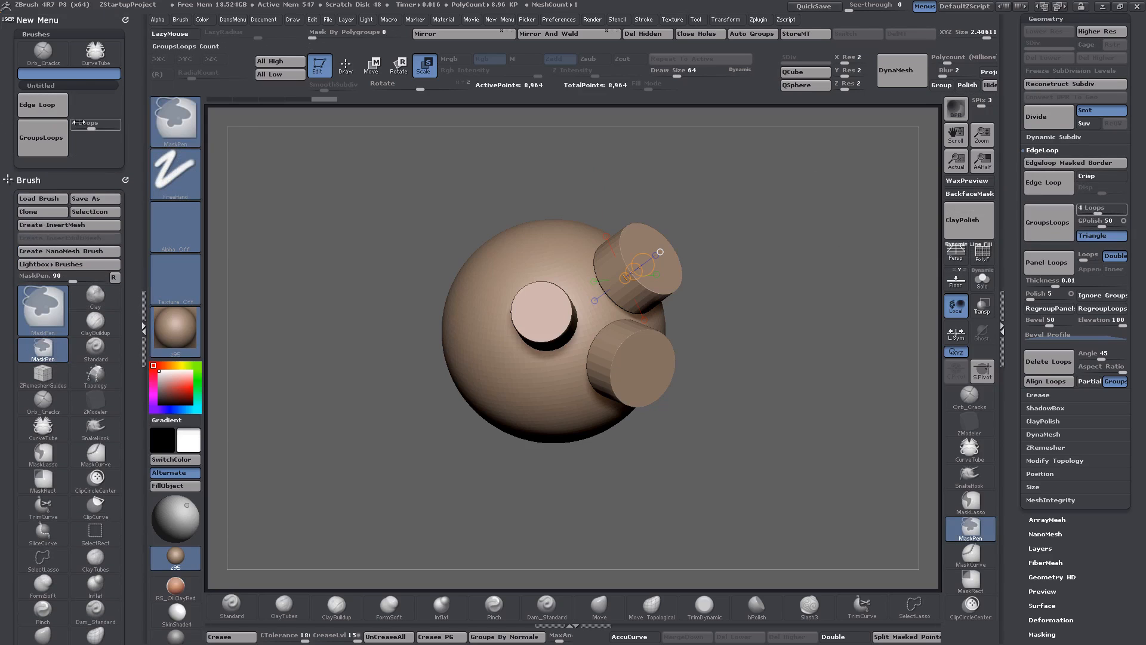
left_click_drag(1093, 220, 93, 136, "ctrl+alt")
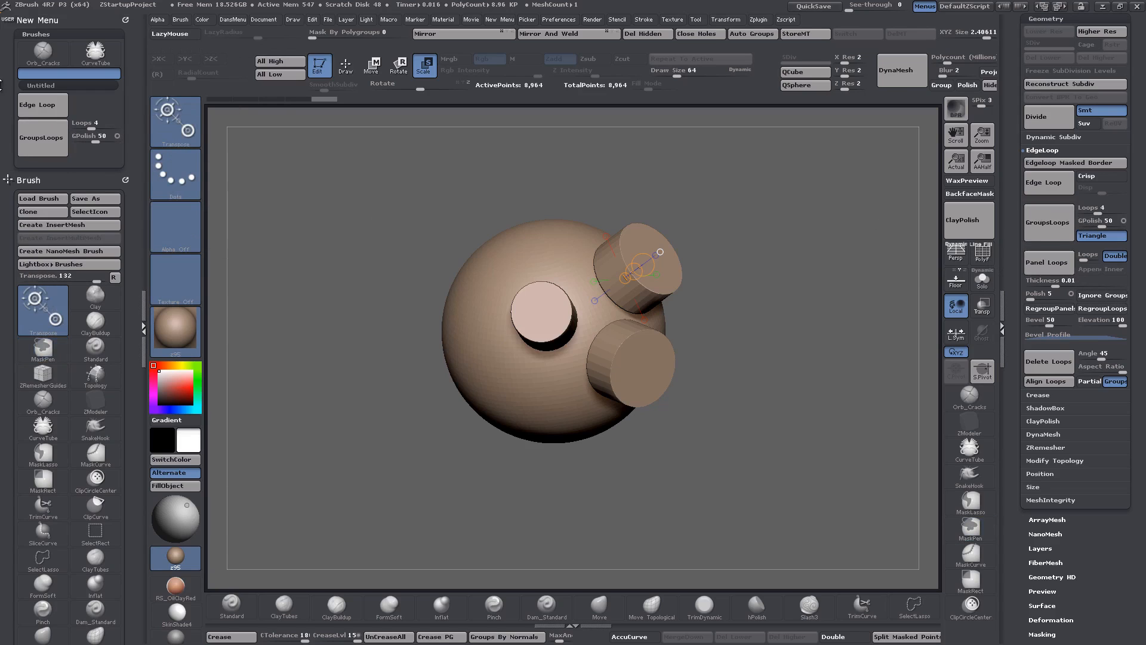
Step: Rename the untitled subpalette in New Menu as Edge Tools
left_click(49, 84, "ctrl")
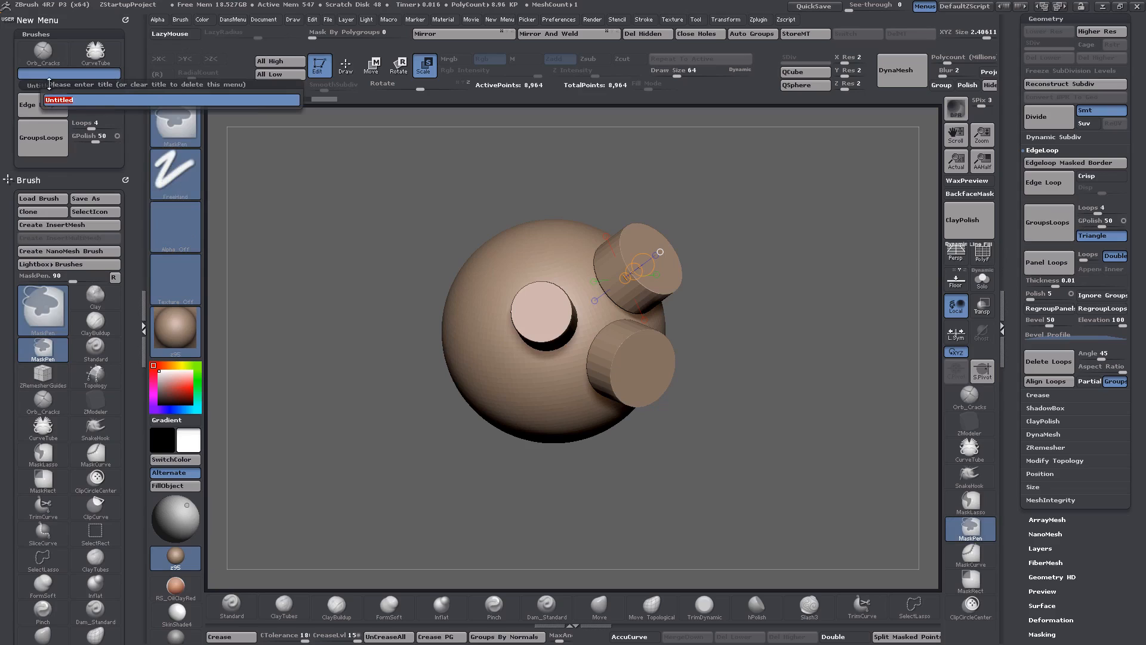
type("E")
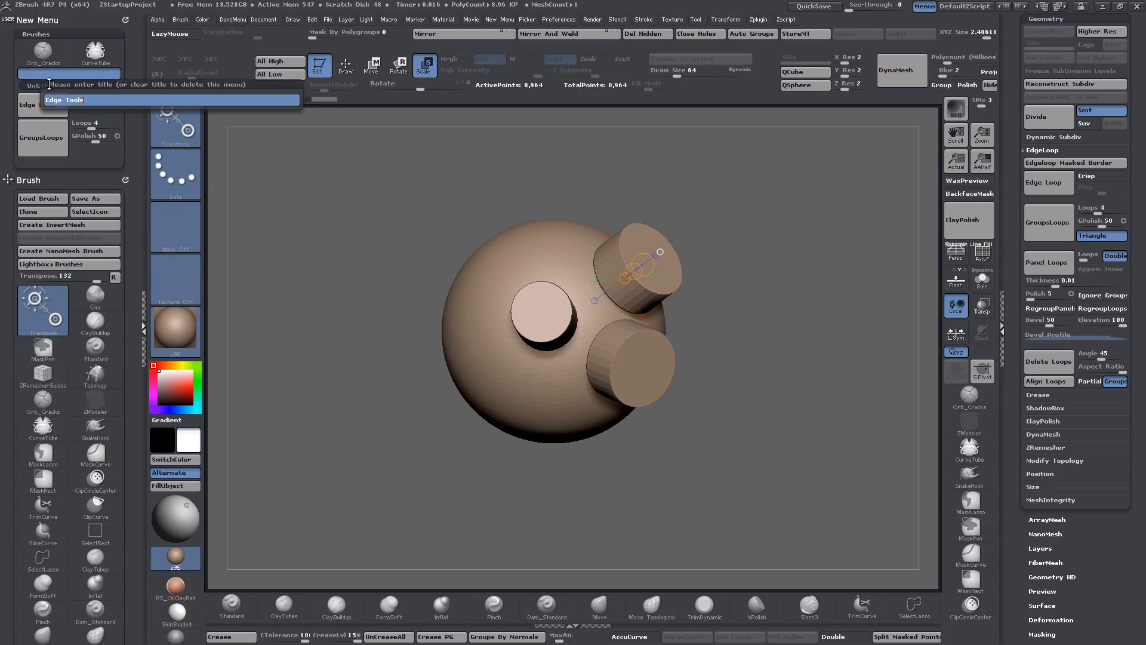
type("dge Tools")
key("Return")
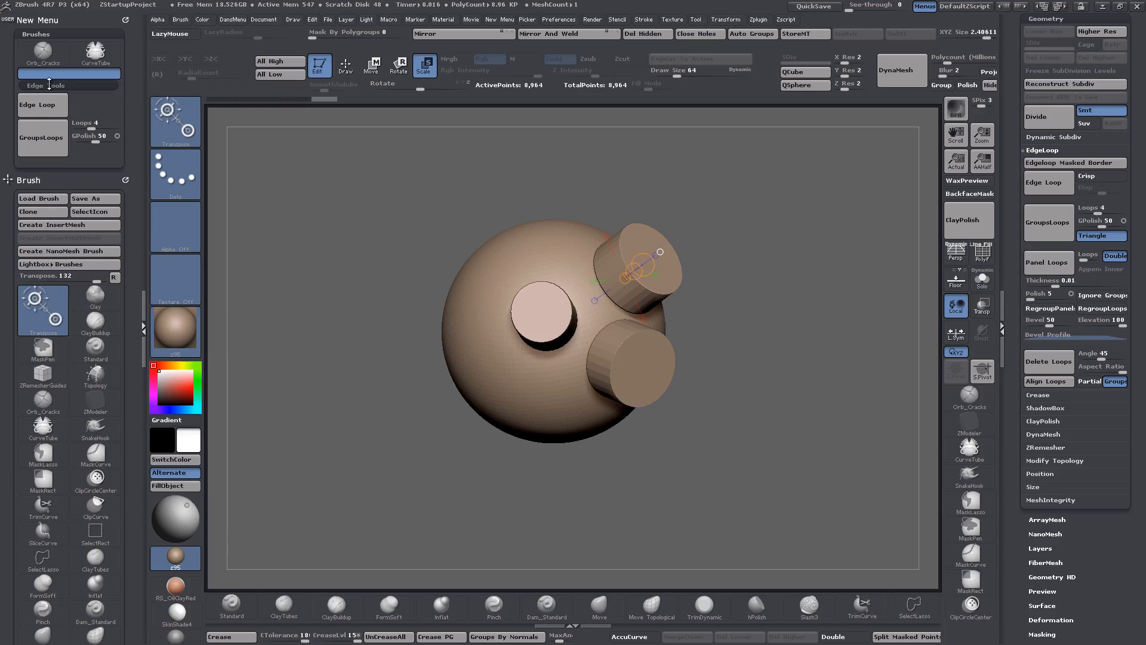
left_click(47, 21, "ctrl")
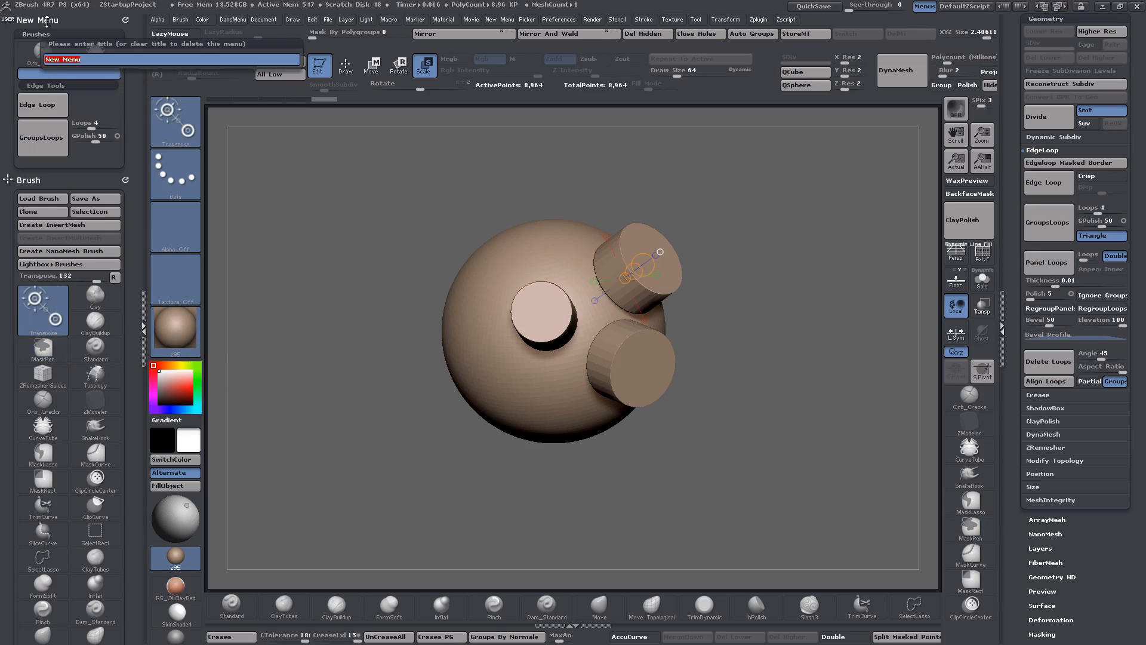
key("Escape")
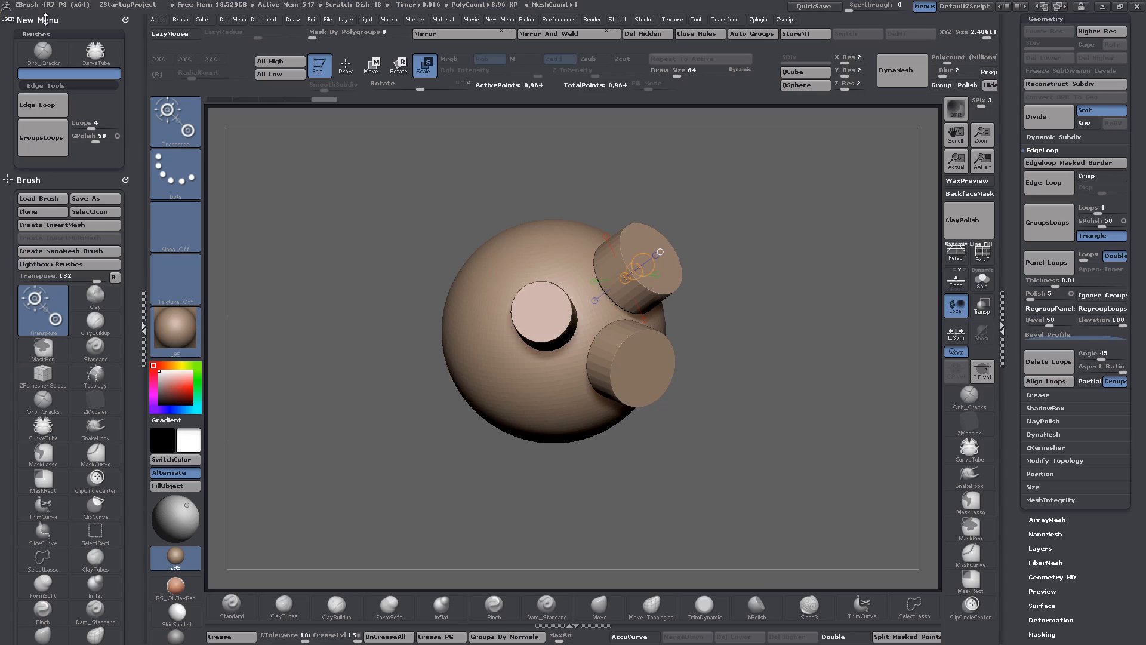
Step: Turn off Enable Customize in the Config section of Preferences to lock the interface layout
left_click_drag(1016, 34, 1008, 267)
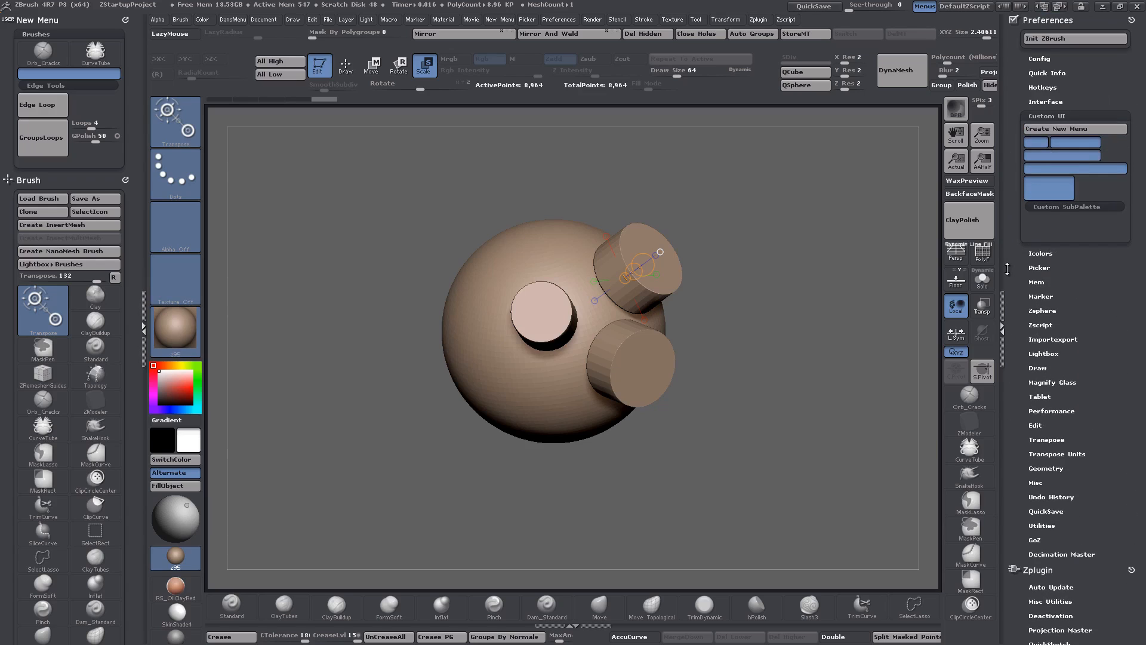
left_click(1039, 59)
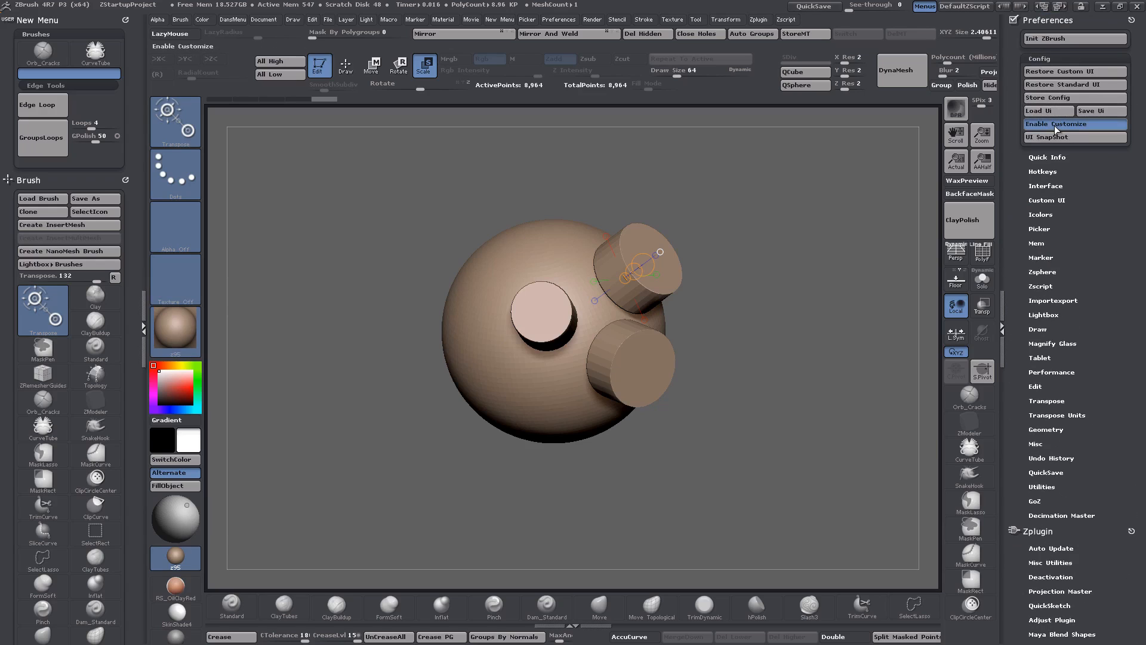
left_click(1057, 126)
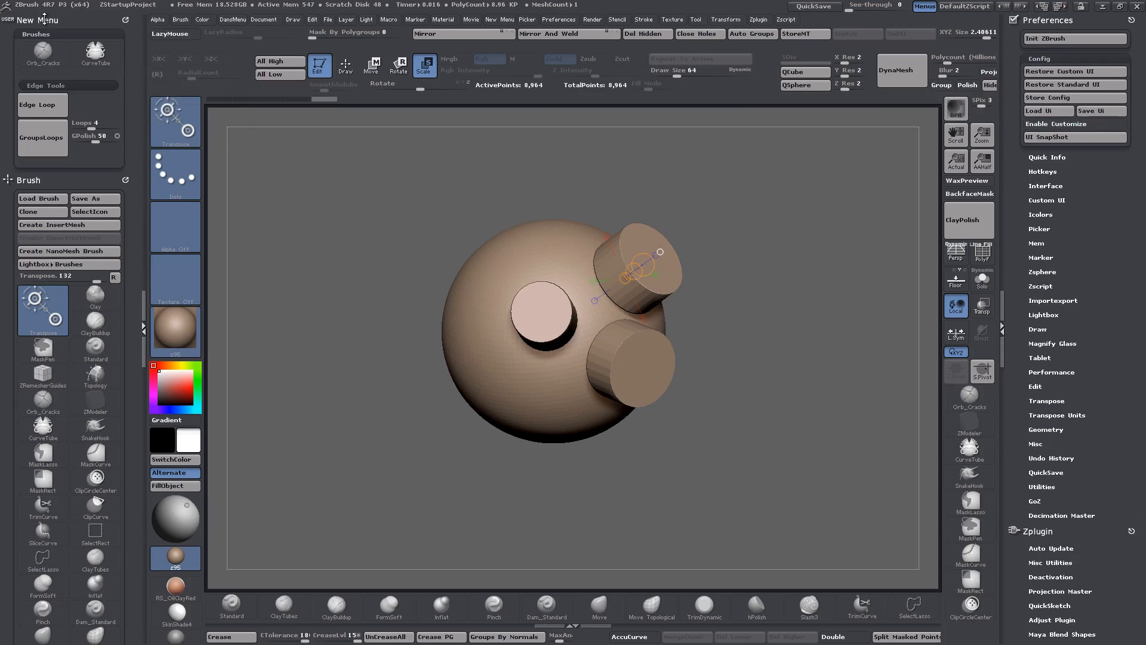
Step: Assign Ctrl+Shift+N as the custom hotkey for New Menu
key("ctrl")
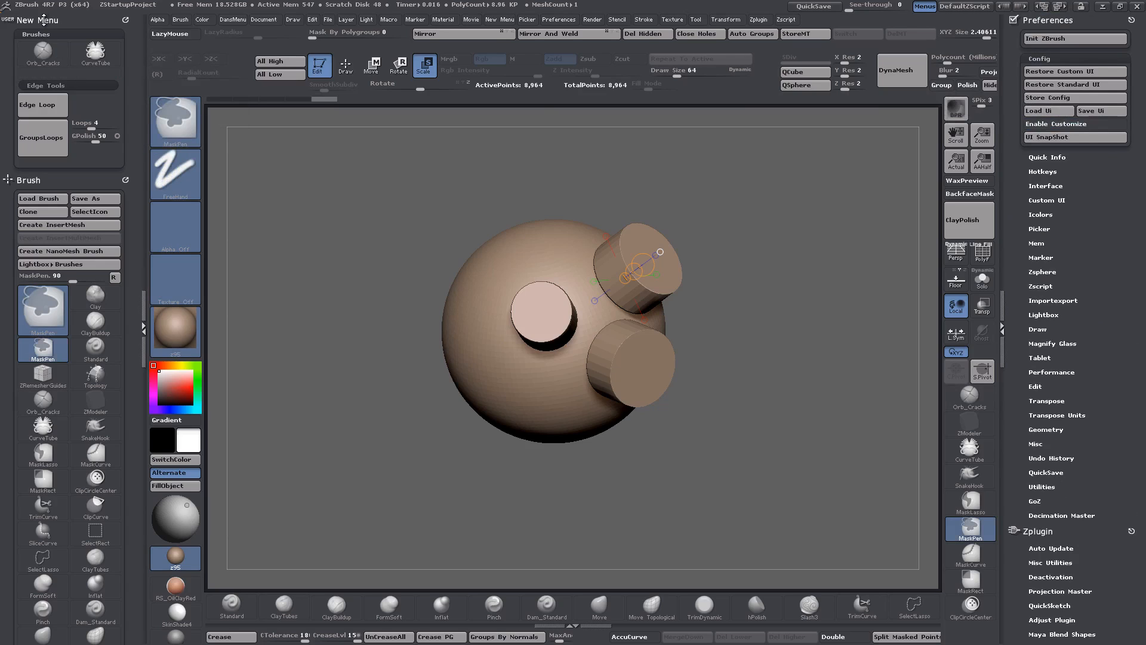
left_click(43, 20, "ctrl+alt")
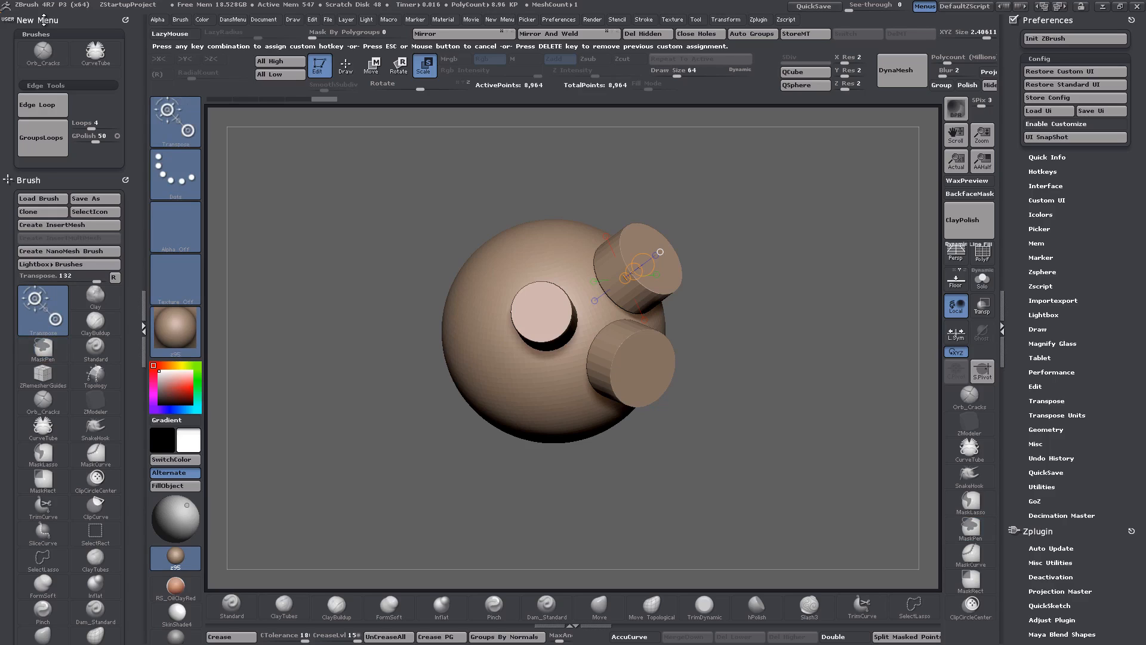
key("ctrl+shift+n")
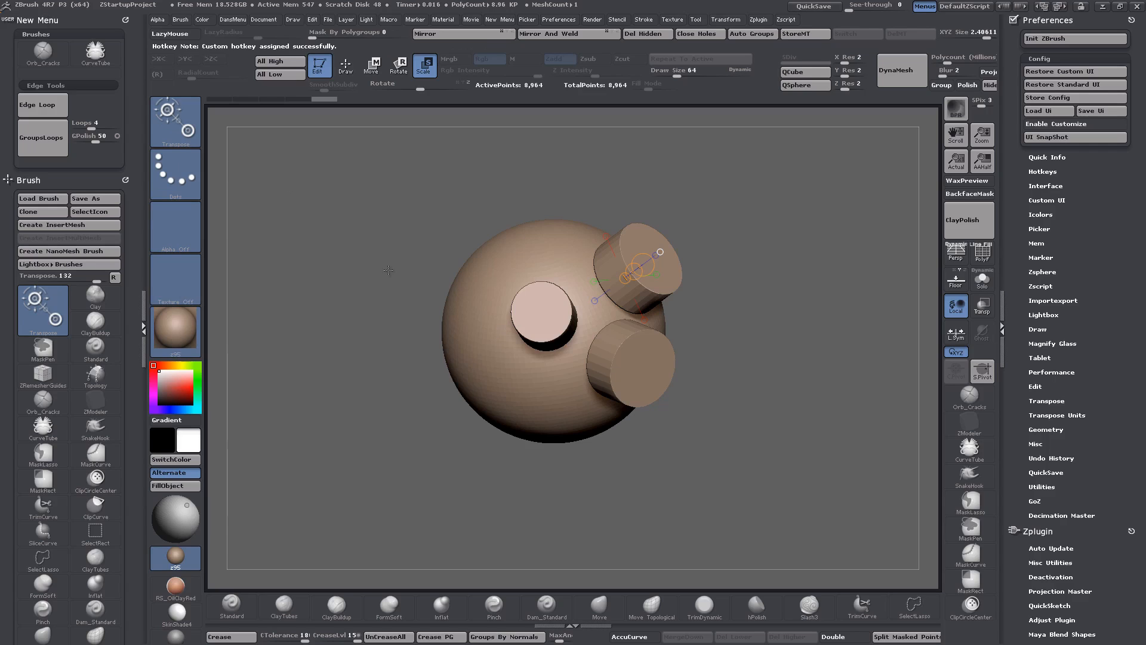
Step: Test New Menu's custom hotkey by popping the menu up over the canvas and closing it
mouse_move(388, 270)
left_mouse_down()
mouse_move(418, 269)
mouse_move(387, 270)
left_mouse_up()
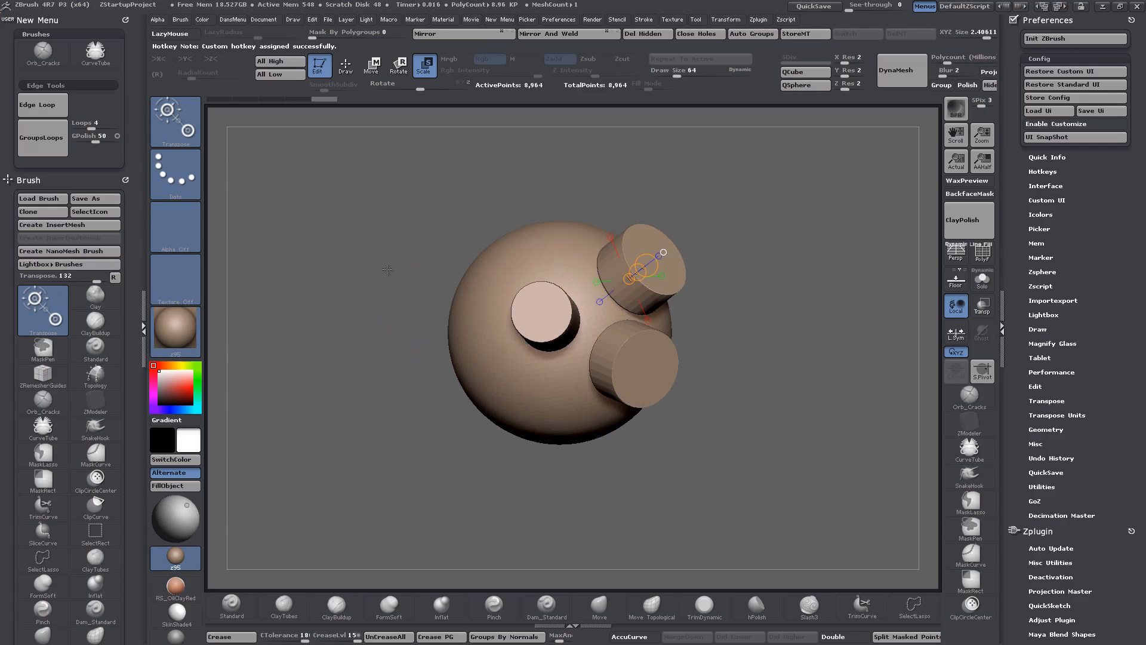
key("ctrl+shift+n")
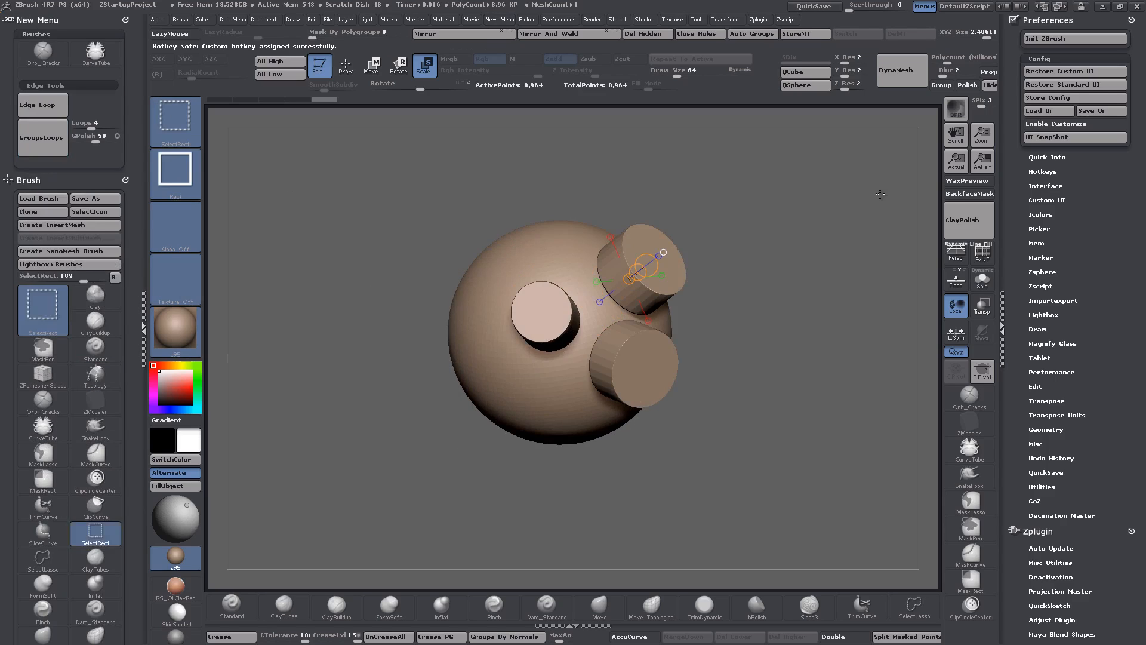
key("ctrl+shift+n")
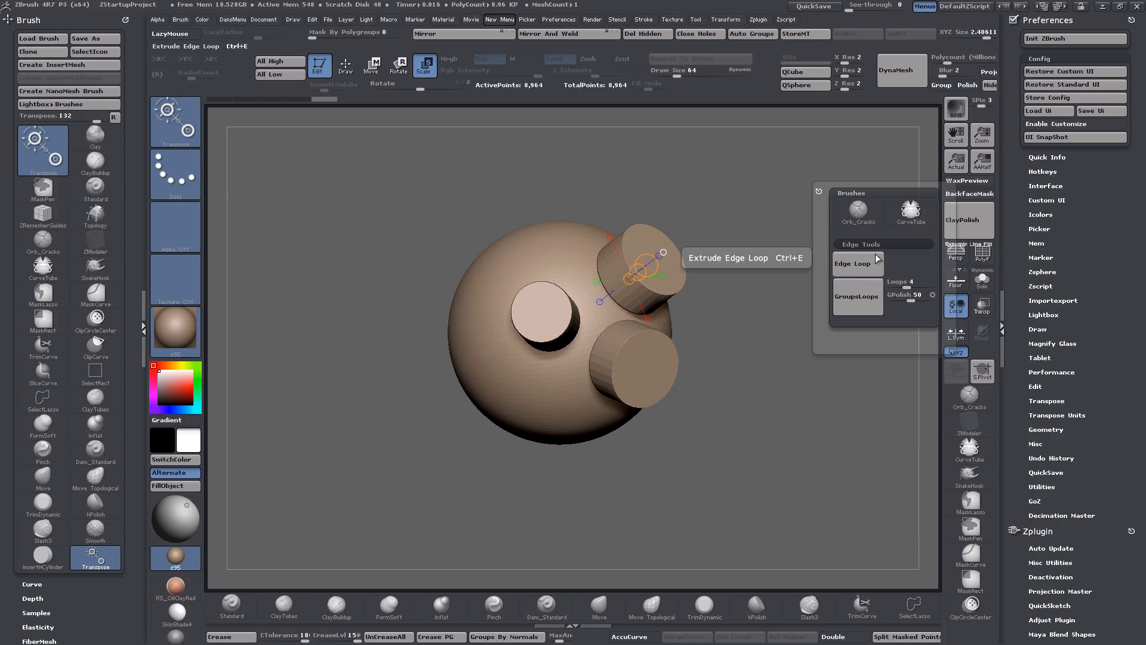
left_click(819, 191)
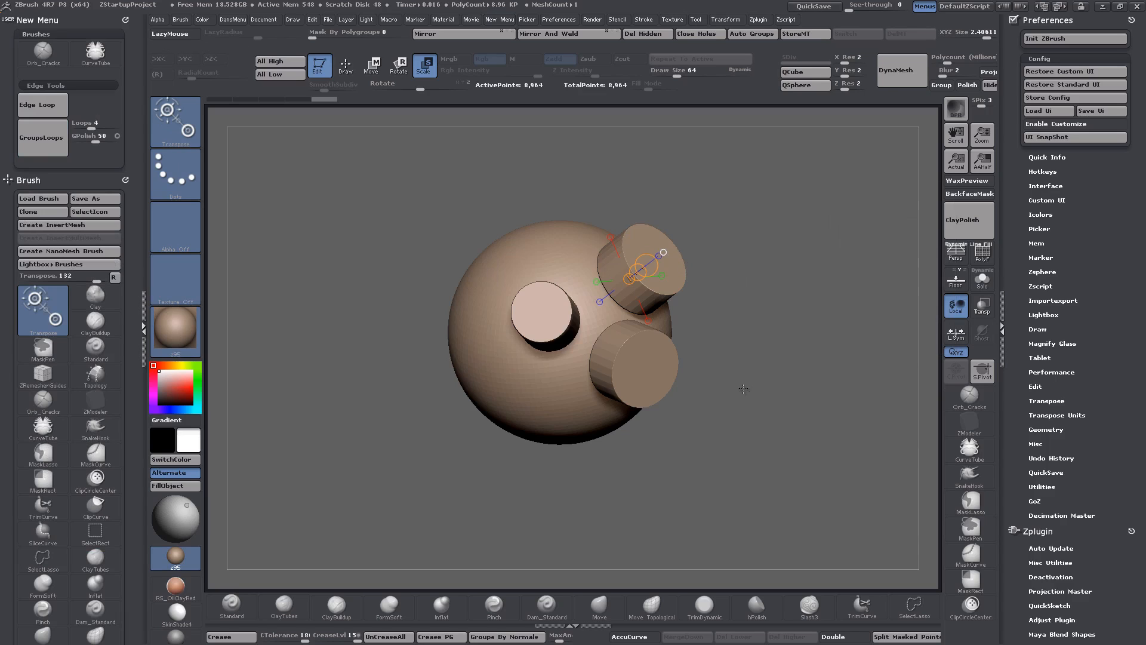
mouse_move(746, 387)
left_mouse_down()
mouse_move(754, 378)
mouse_move(742, 377)
left_mouse_up()
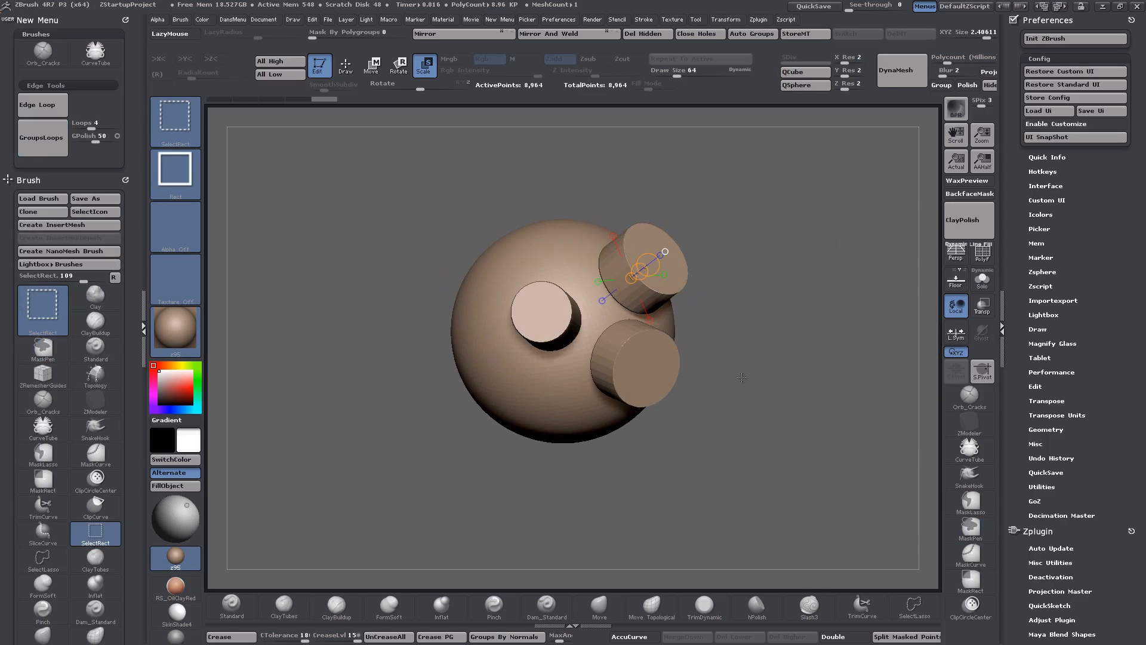
Step: Switch the active tool to the ZSphere from the 3D Meshes
key("ctrl+shift+t")
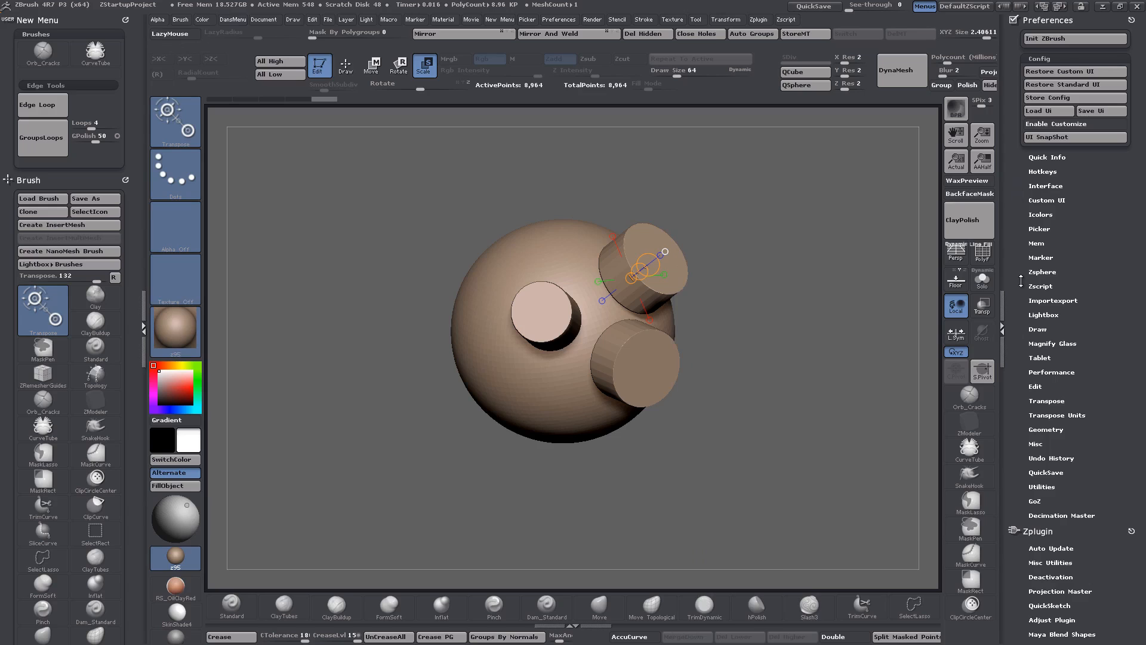
scroll(1023, 264, "down", 10)
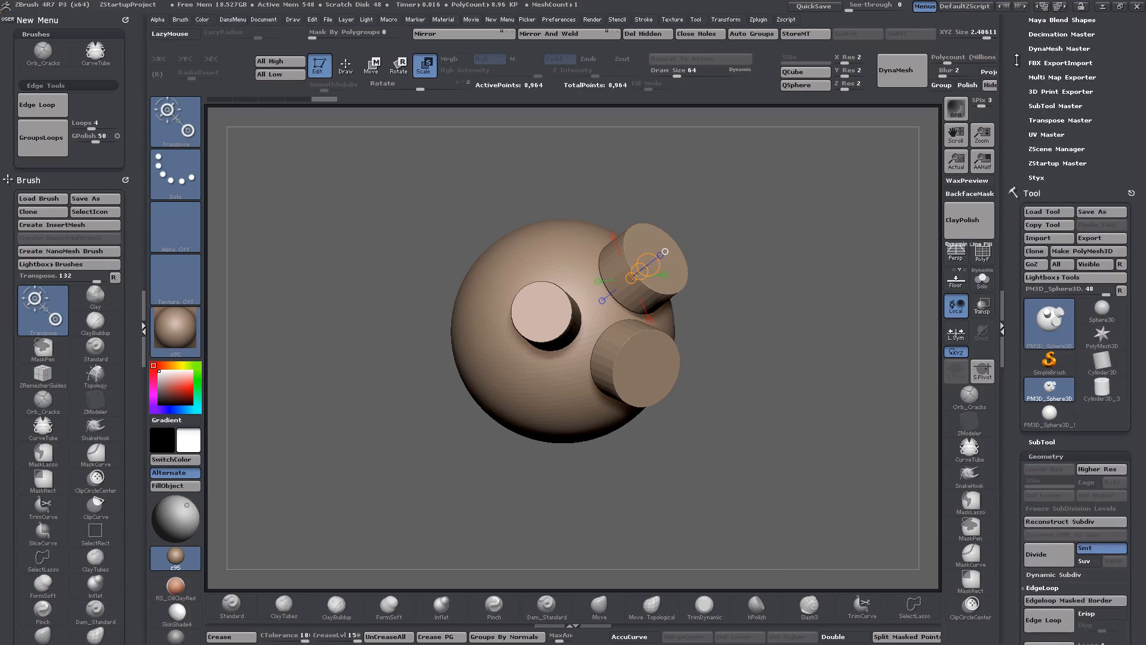
left_click(1038, 219)
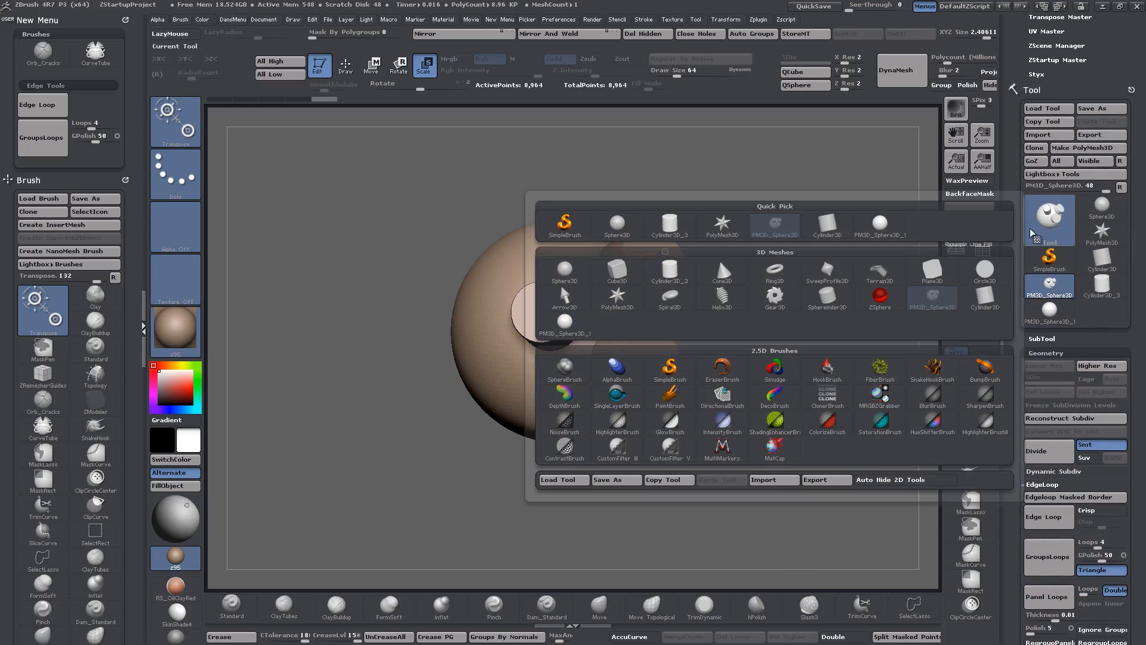
left_click(874, 298)
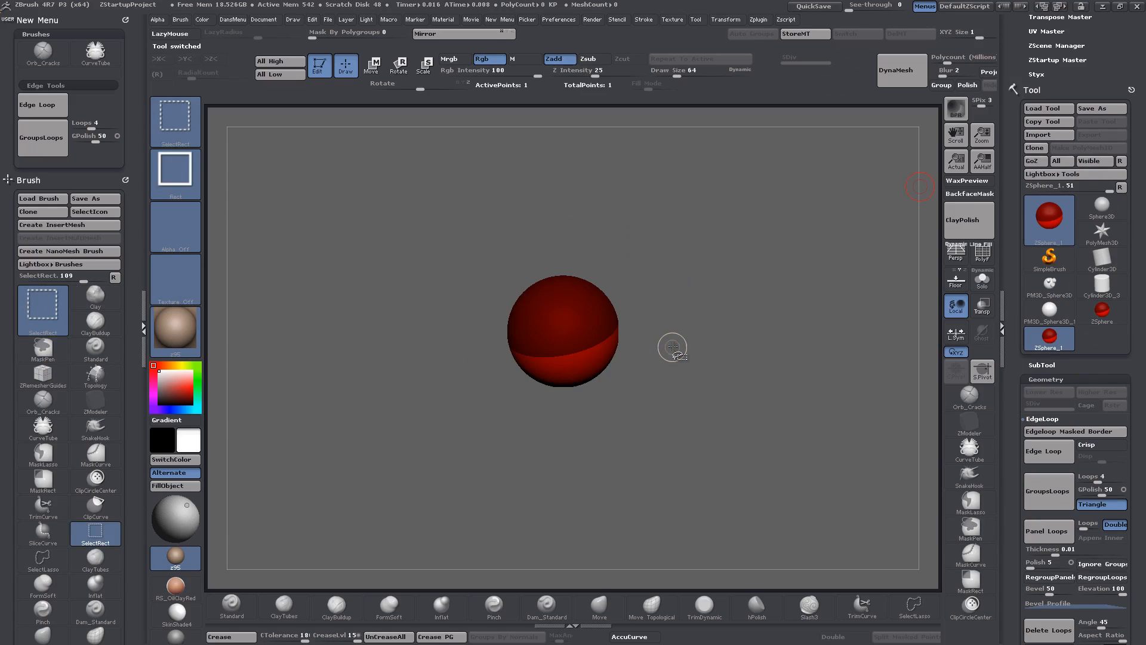
Step: Pop up the existing custom menu containing TopologyTools over the canvas and examine its remeshing, polish and loop controls
key("ctrl+shift+t")
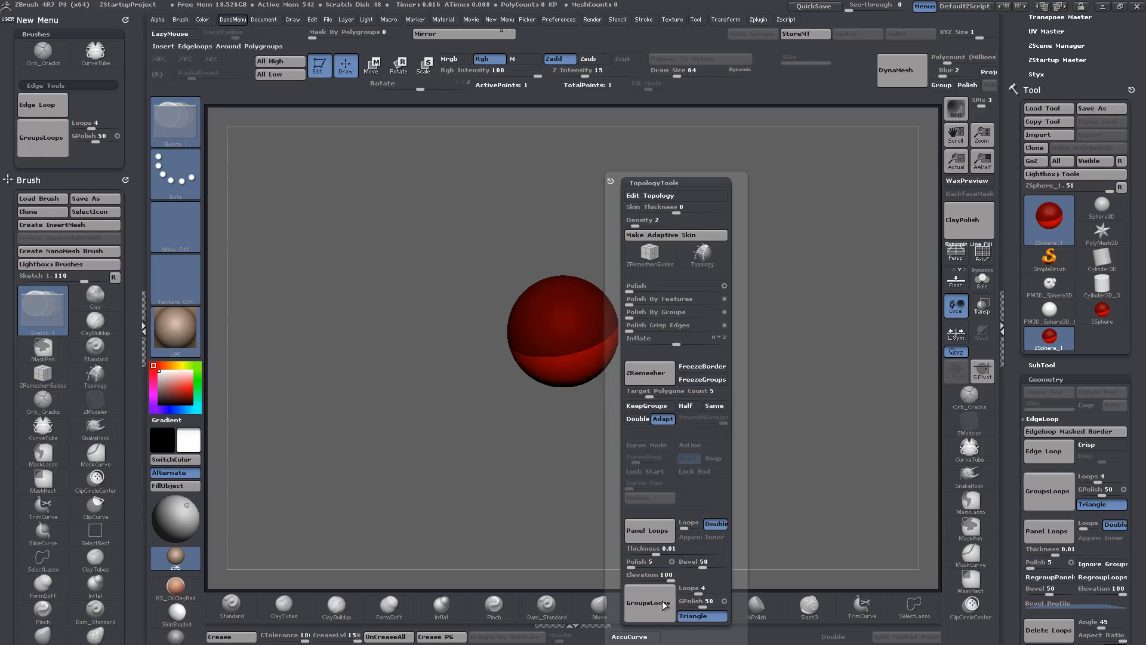
mouse_move(615, 525)
left_mouse_down()
mouse_move(621, 250)
mouse_move(636, 526)
left_mouse_up()
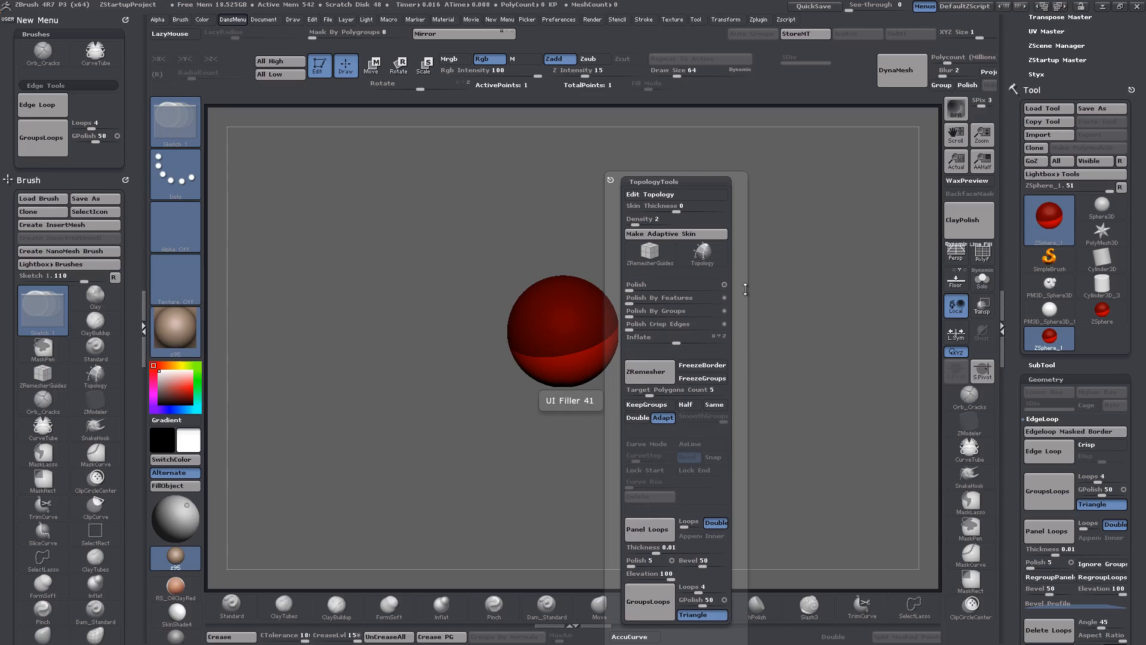
key("ctrl+shift+t")
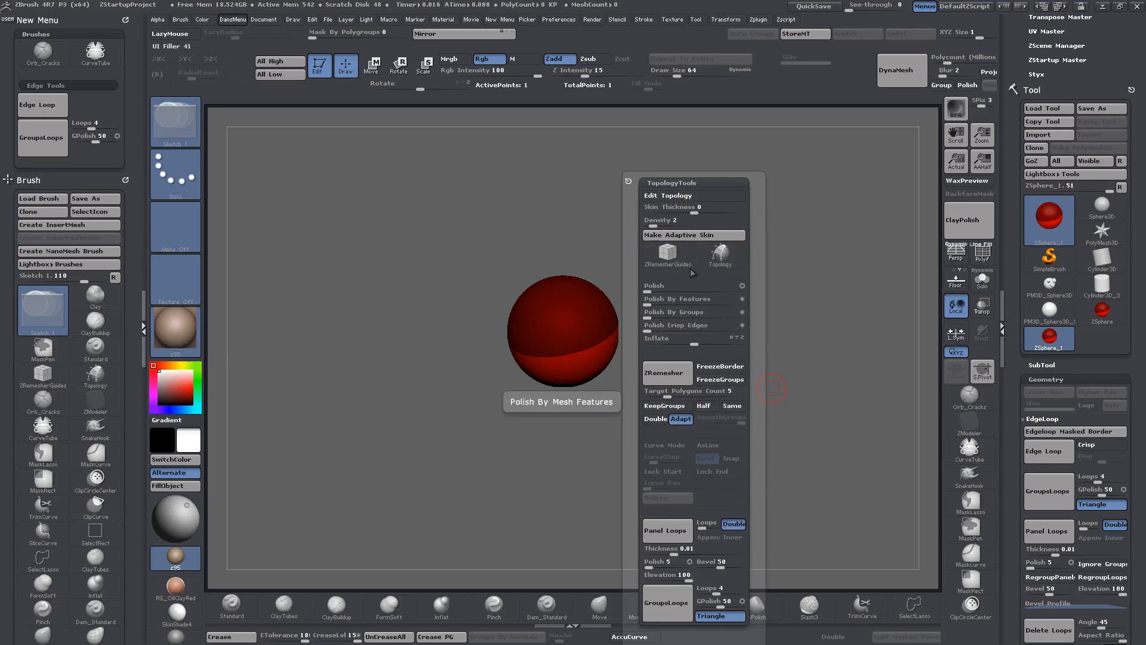
key("ctrl")
key("ctrl+shift+t")
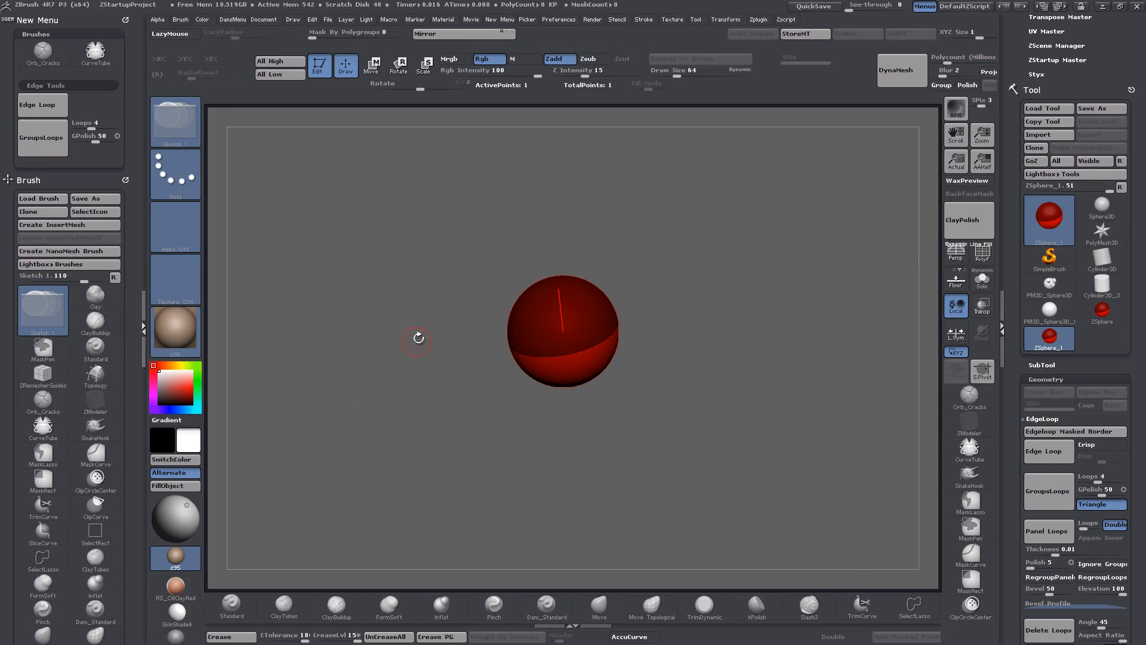
Step: Store the current interface as the master configuration so that it loads at every startup
mouse_move(418, 335)
left_mouse_down()
mouse_move(407, 332)
mouse_move(476, 339)
left_mouse_up()
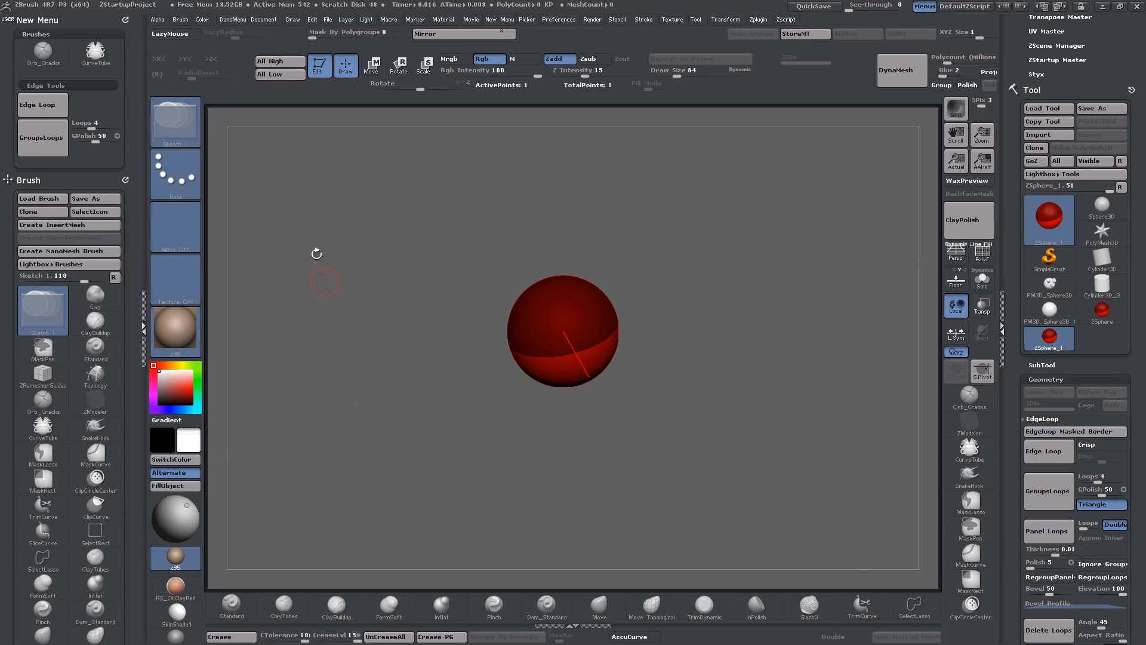
mouse_move(683, 223)
left_mouse_down()
mouse_move(463, 308)
mouse_move(645, 343)
left_mouse_up()
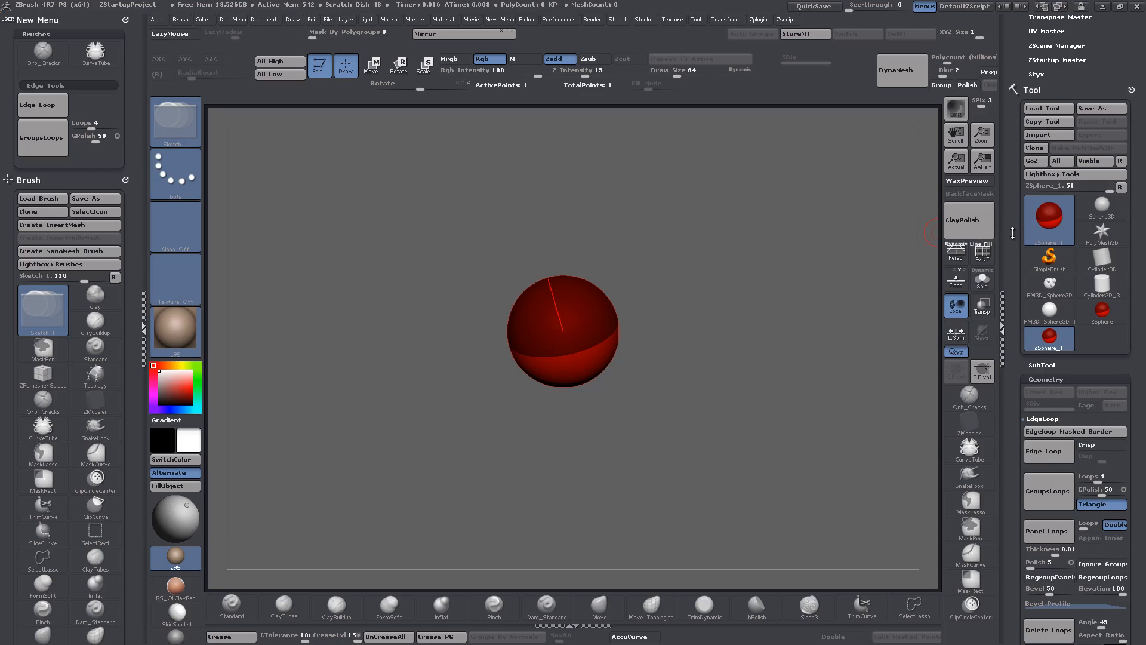
left_click_drag(1013, 233, 1017, 345)
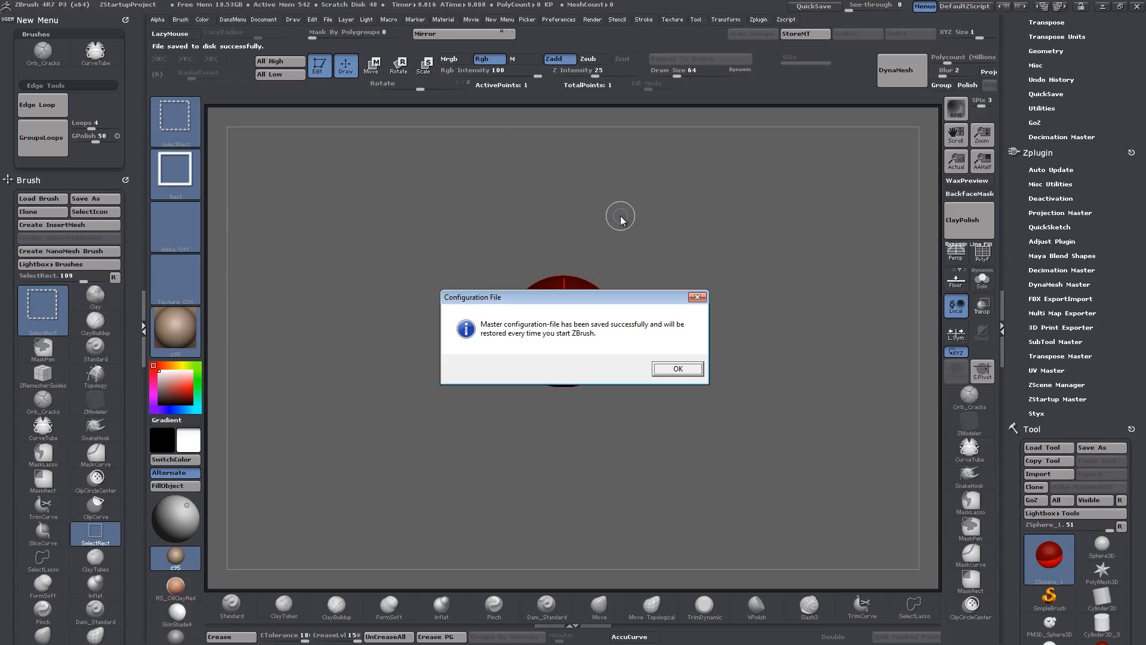
Step: Store the interface configuration once more for startup and dismiss the resulting message
left_click(692, 366)
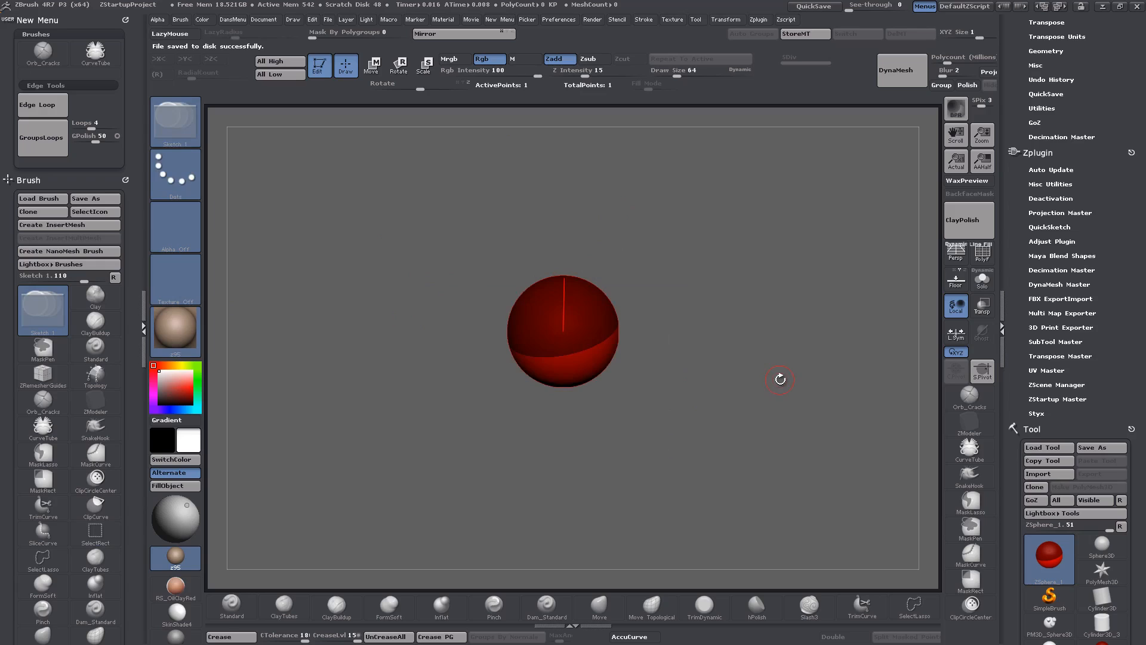
key("ctrl+shift+i")
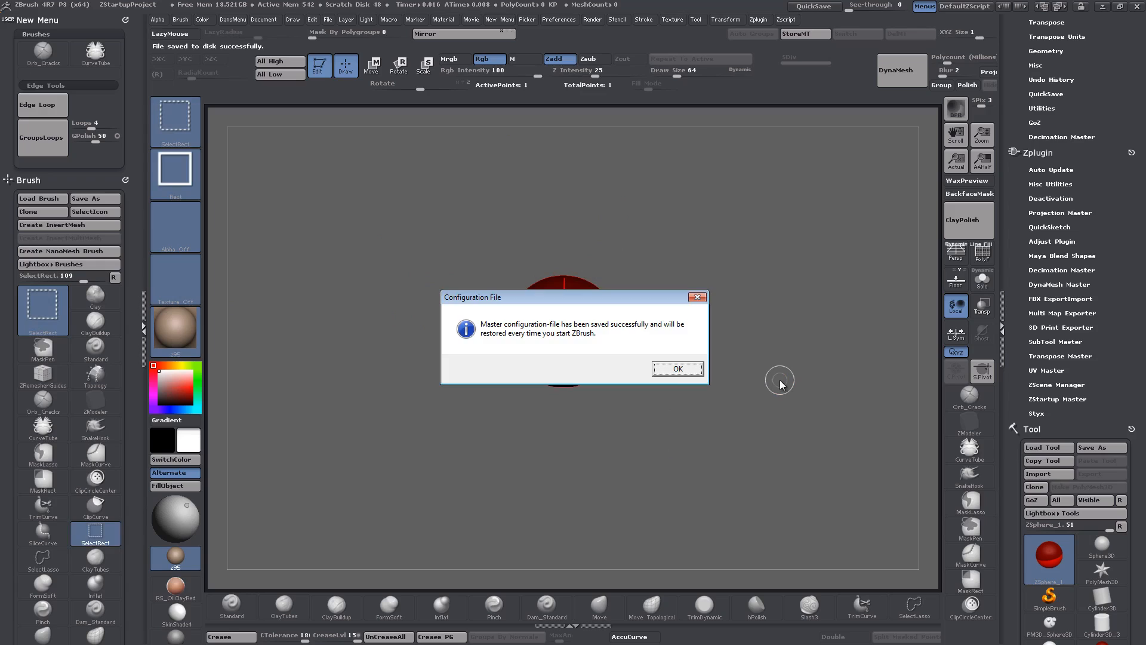
left_click(677, 369)
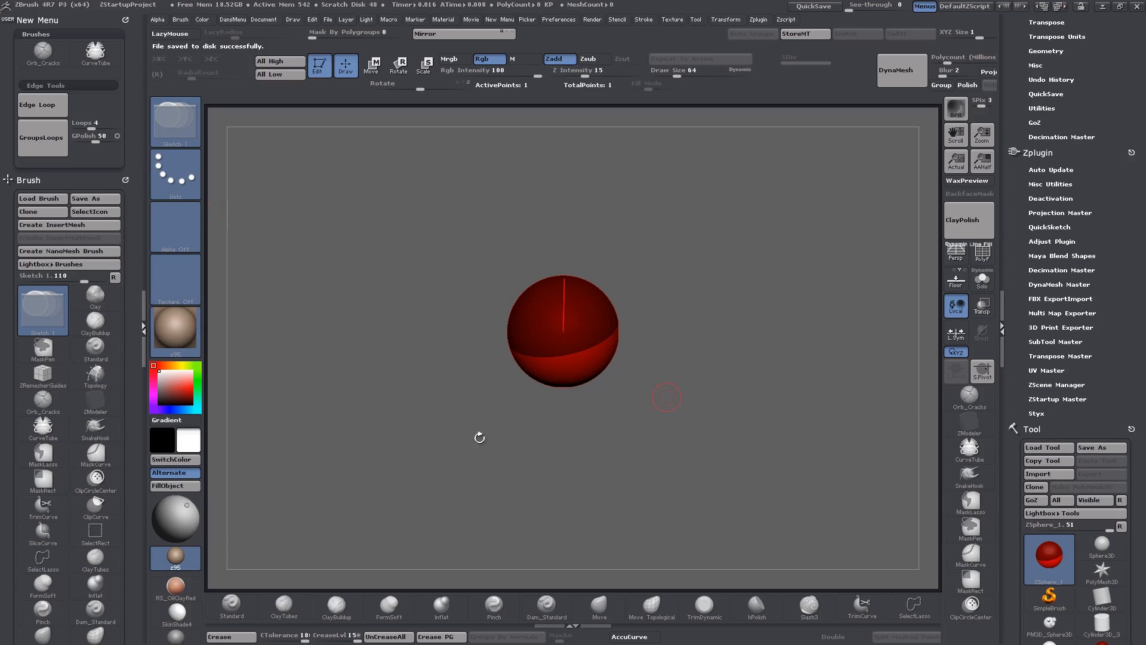
Step: Enable interface customization, place a copy of the Load Ui button on the shelf above the canvas, and disable customization
left_click_drag(1015, 97, 1022, 218)
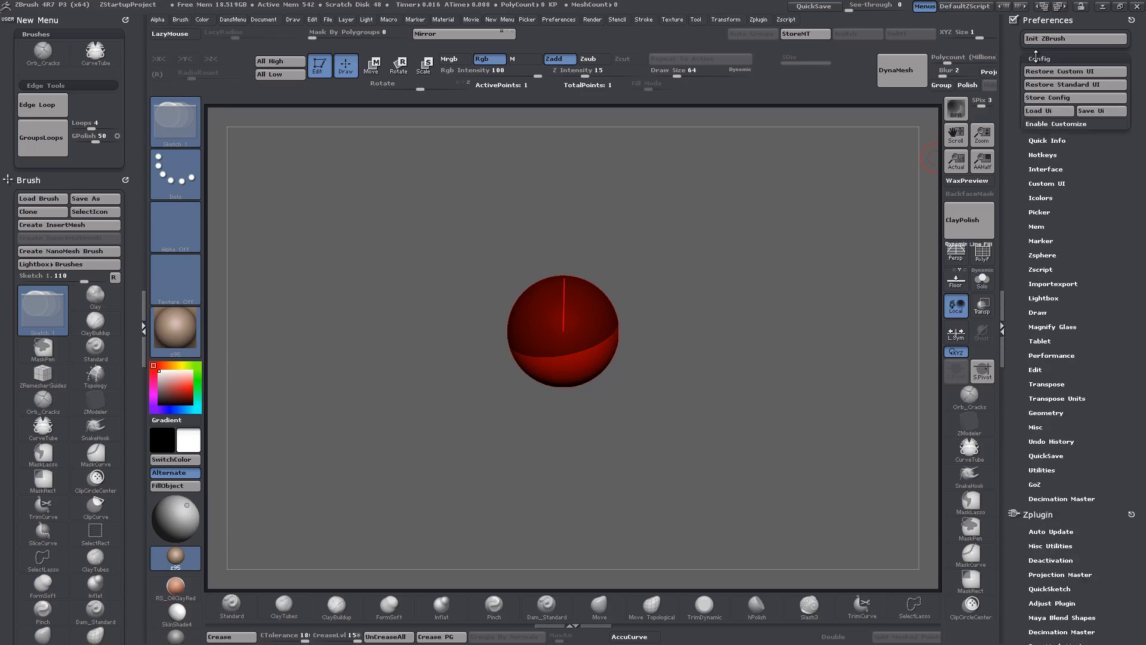
left_click(1043, 123)
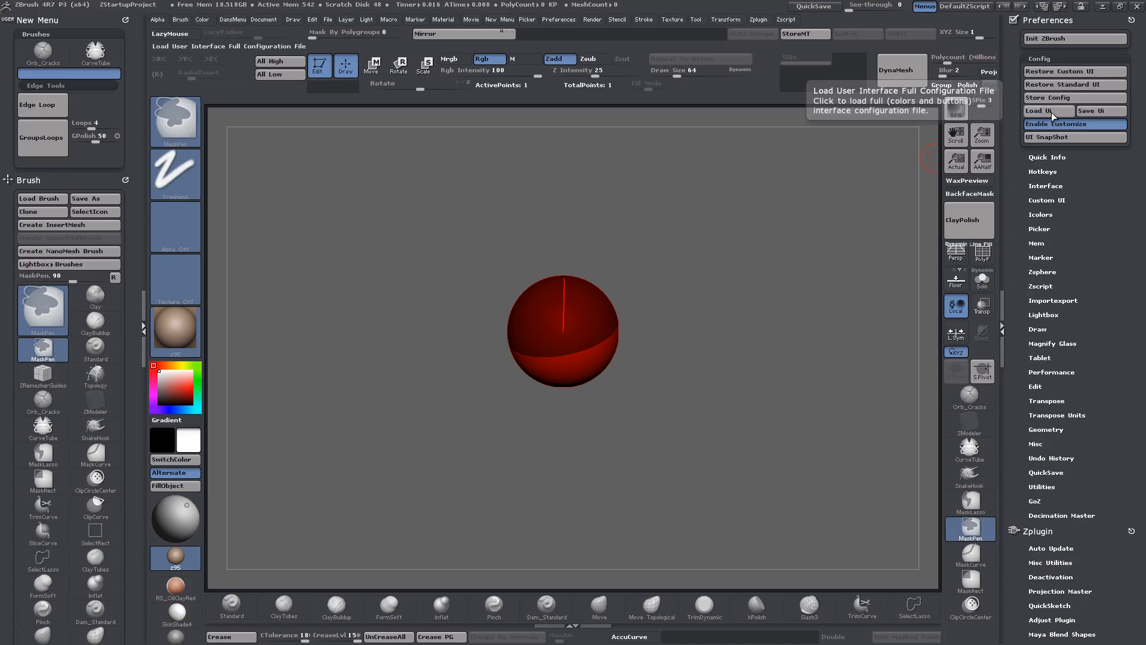
mouse_move(1051, 112)
left_mouse_down("ctrl+alt")
mouse_move(671, 143)
mouse_move(731, 88)
left_mouse_up("ctrl+alt")
left_click(1068, 126)
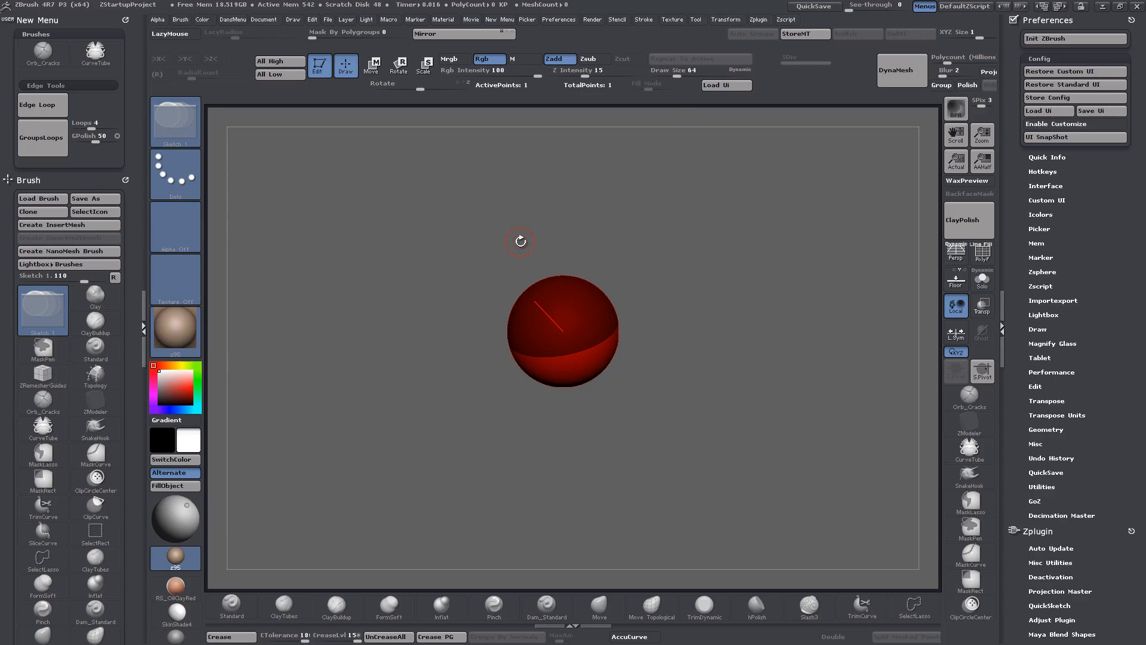
Step: Load a saved interface configuration file using the newly placed Load Ui button
left_click(727, 85)
double_click(141, 194)
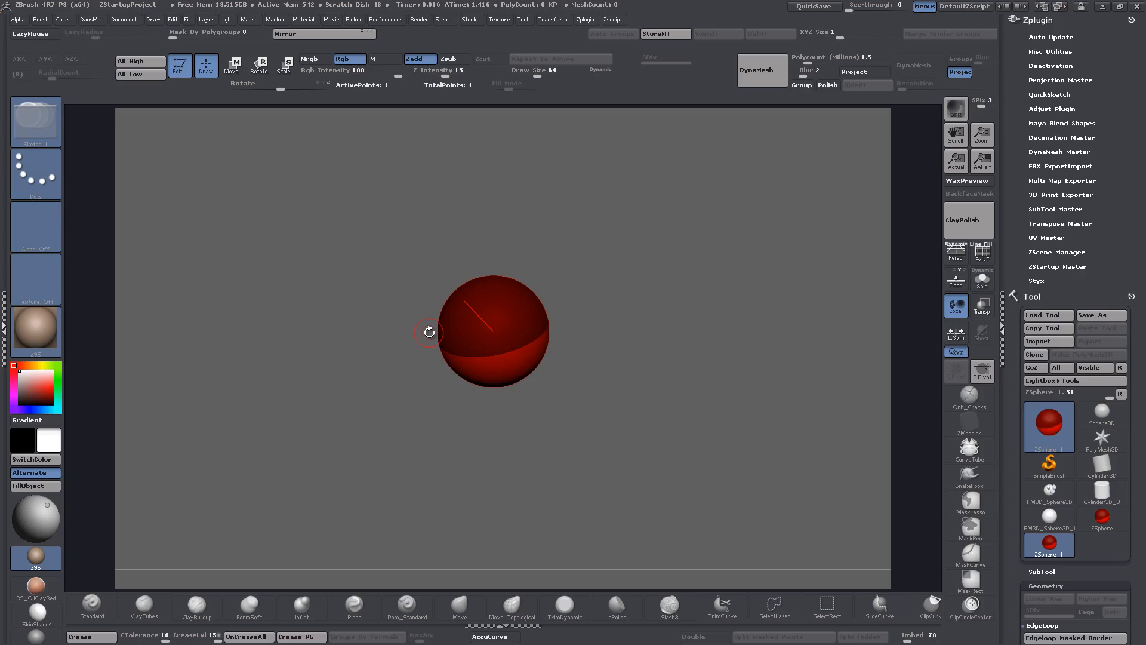
mouse_move(430, 332)
left_mouse_down()
mouse_move(440, 297)
mouse_move(529, 358)
mouse_move(525, 346)
left_mouse_up()
left_click_drag(1018, 252, 1019, 210)
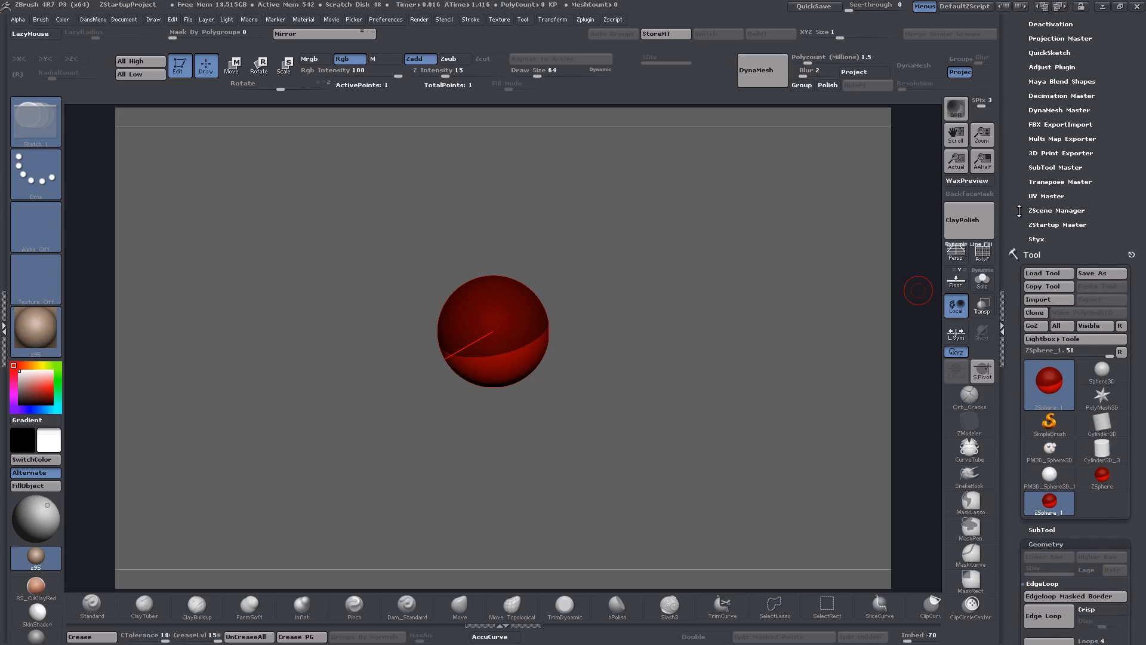